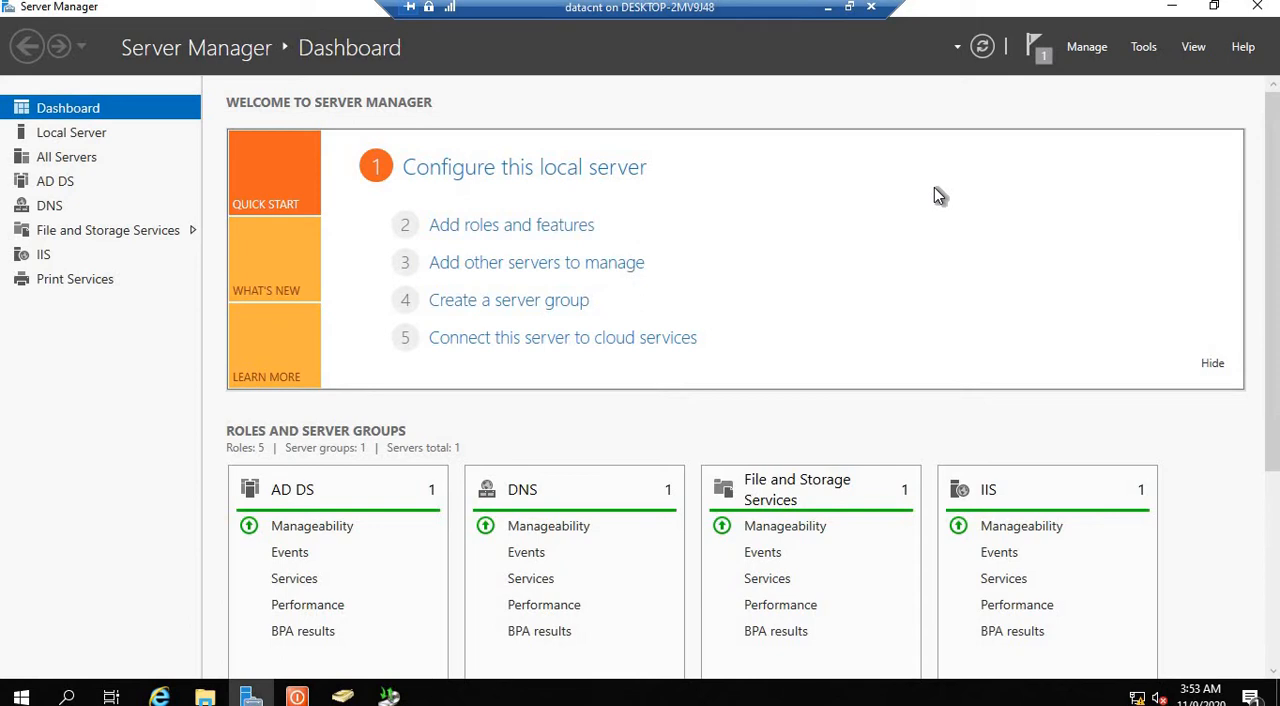
# Step: Check in the Add Roles and Features wizard whether the Windows Server Backup feature is installed on PDC.viatech.co, and leave without installing anything
pyautogui.click(1085, 50)
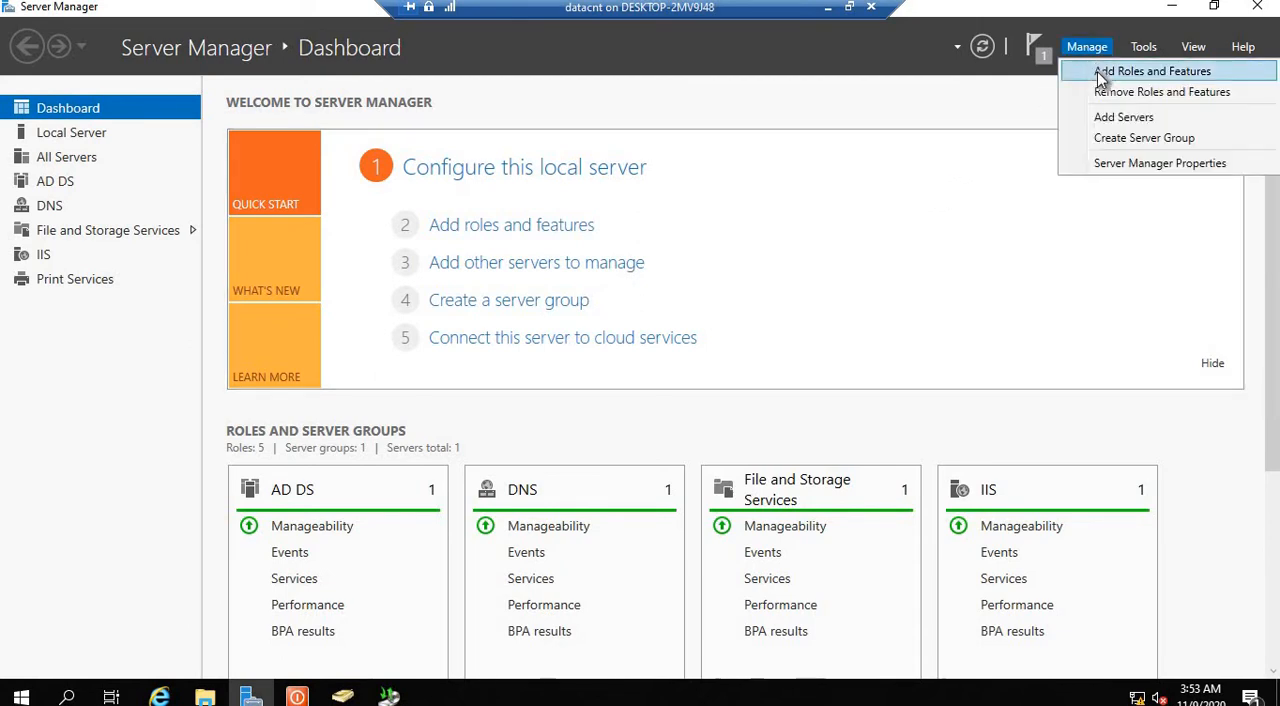
pyautogui.click(1103, 70)
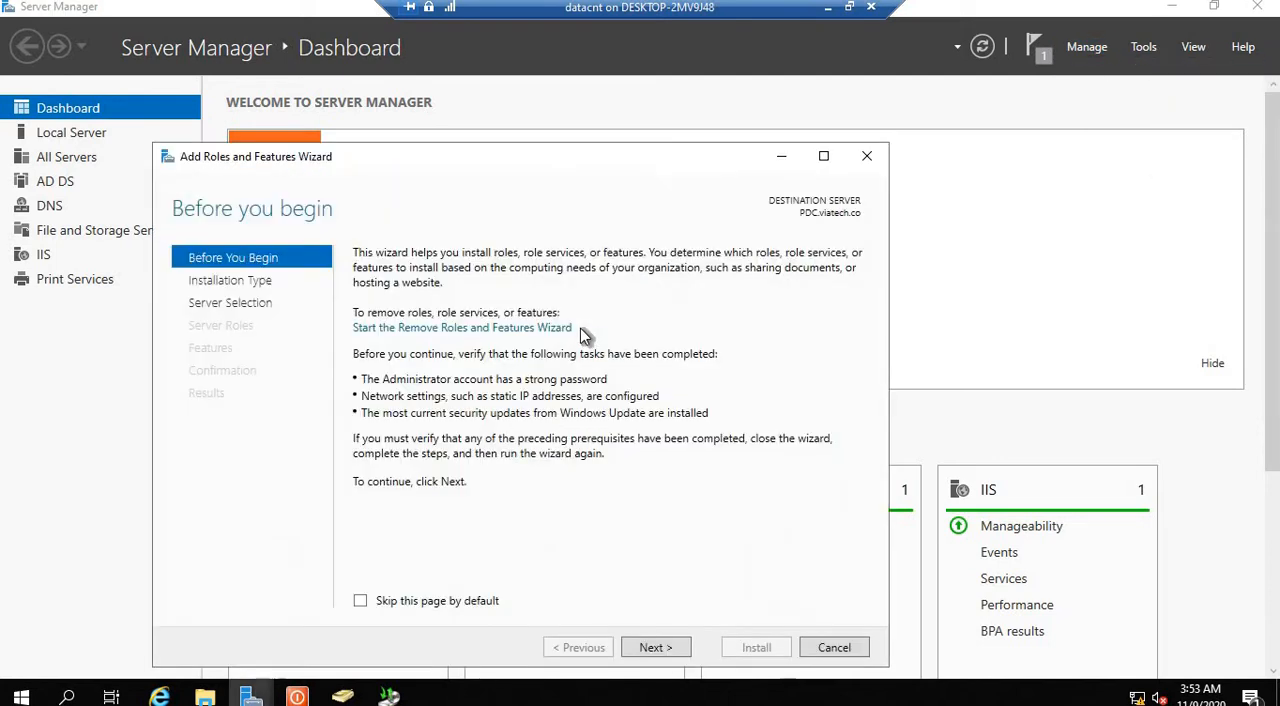
pyautogui.click(660, 647)
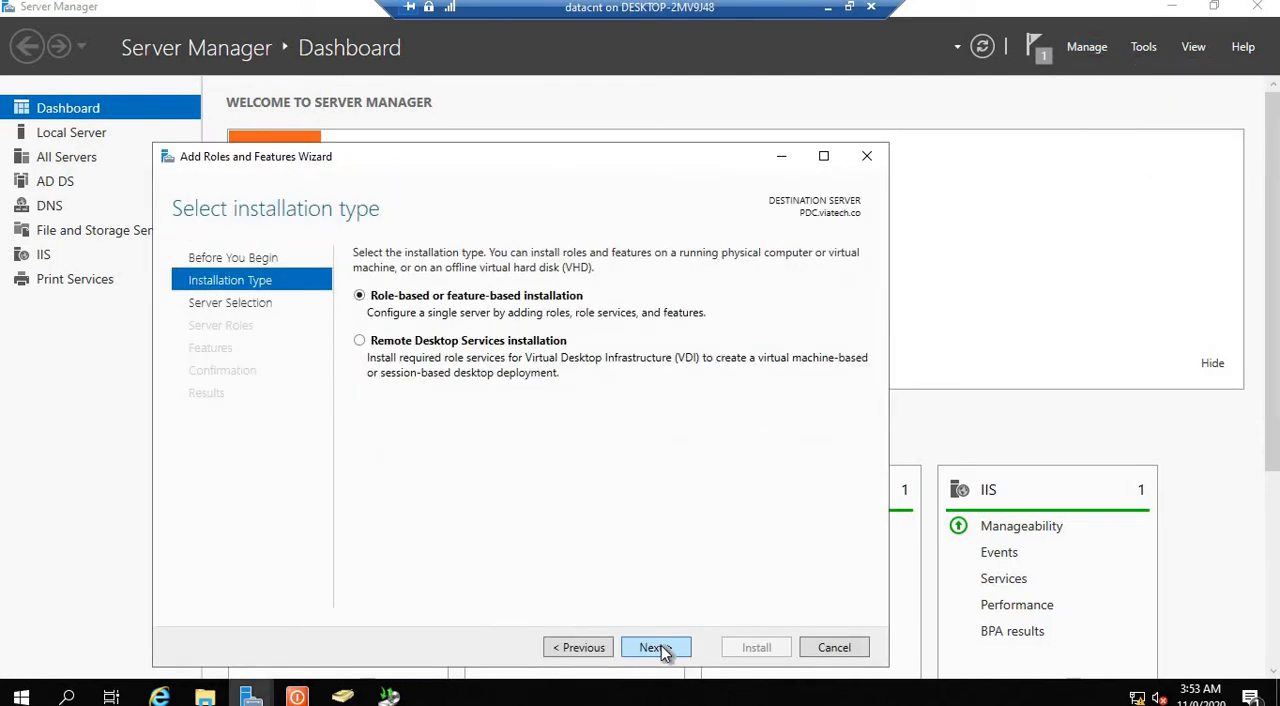
pyautogui.click(660, 647)
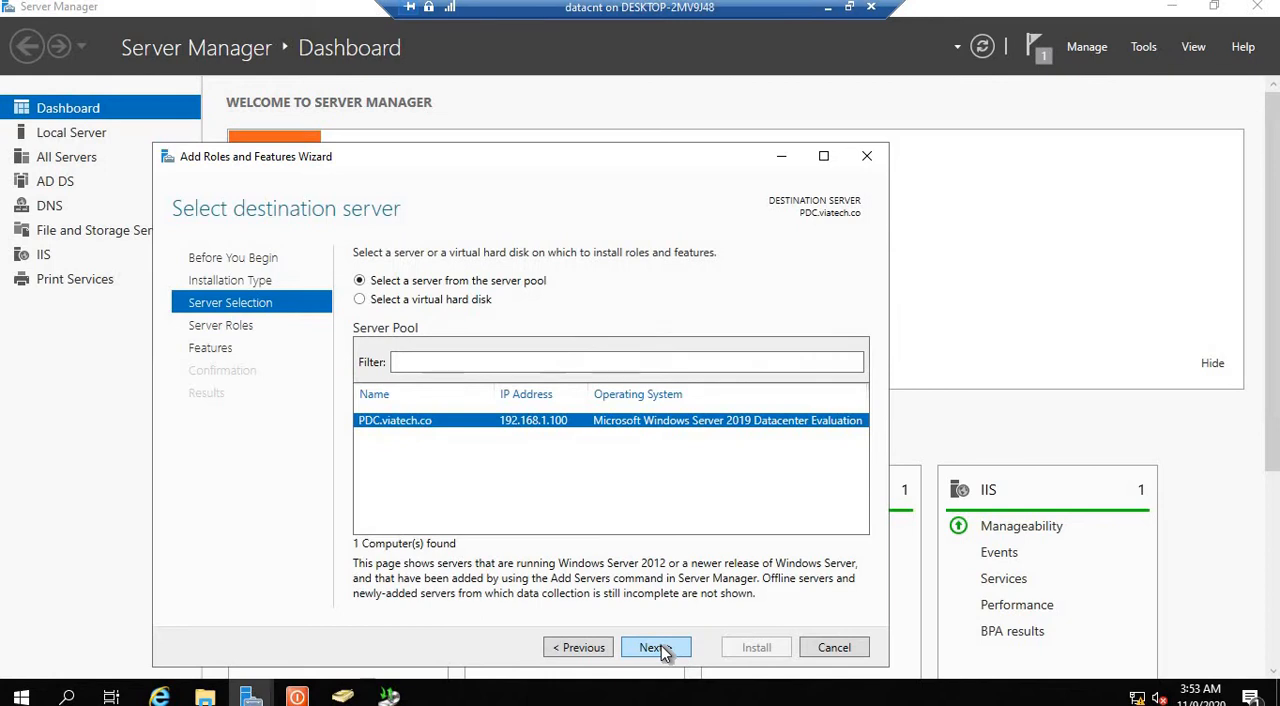
pyautogui.click(660, 647)
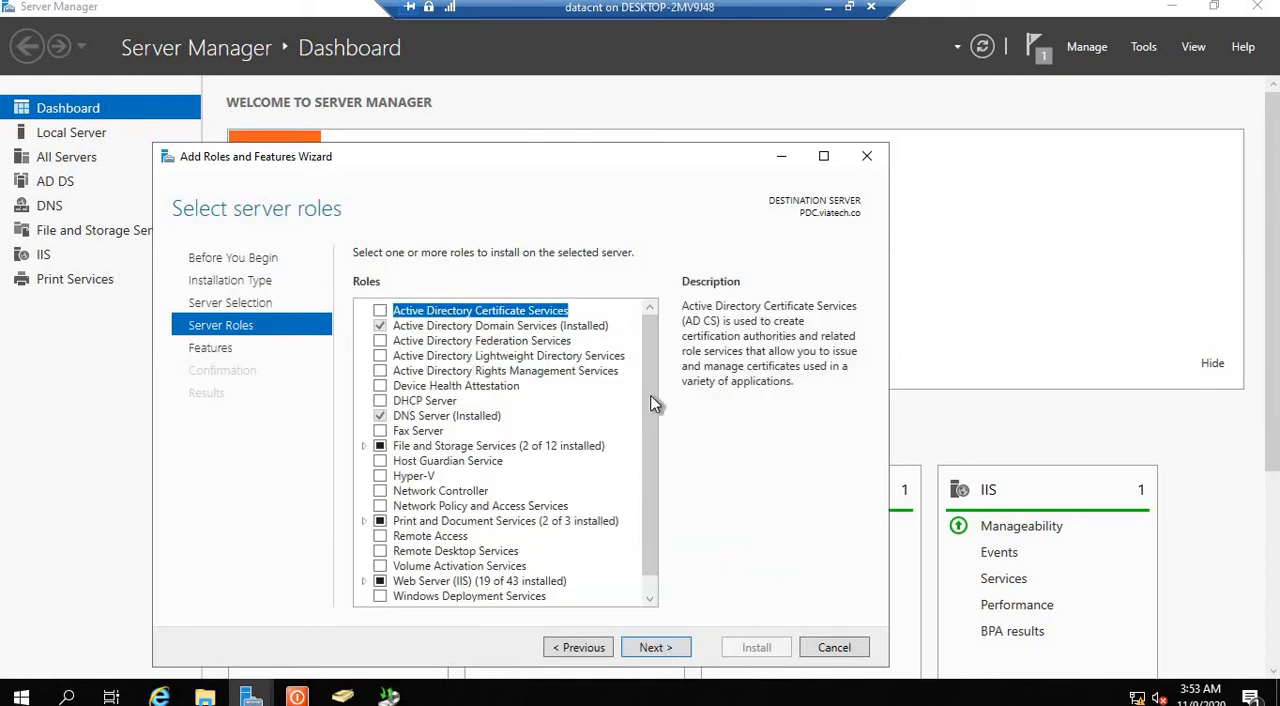
pyautogui.scroll(-1, 655, 410)
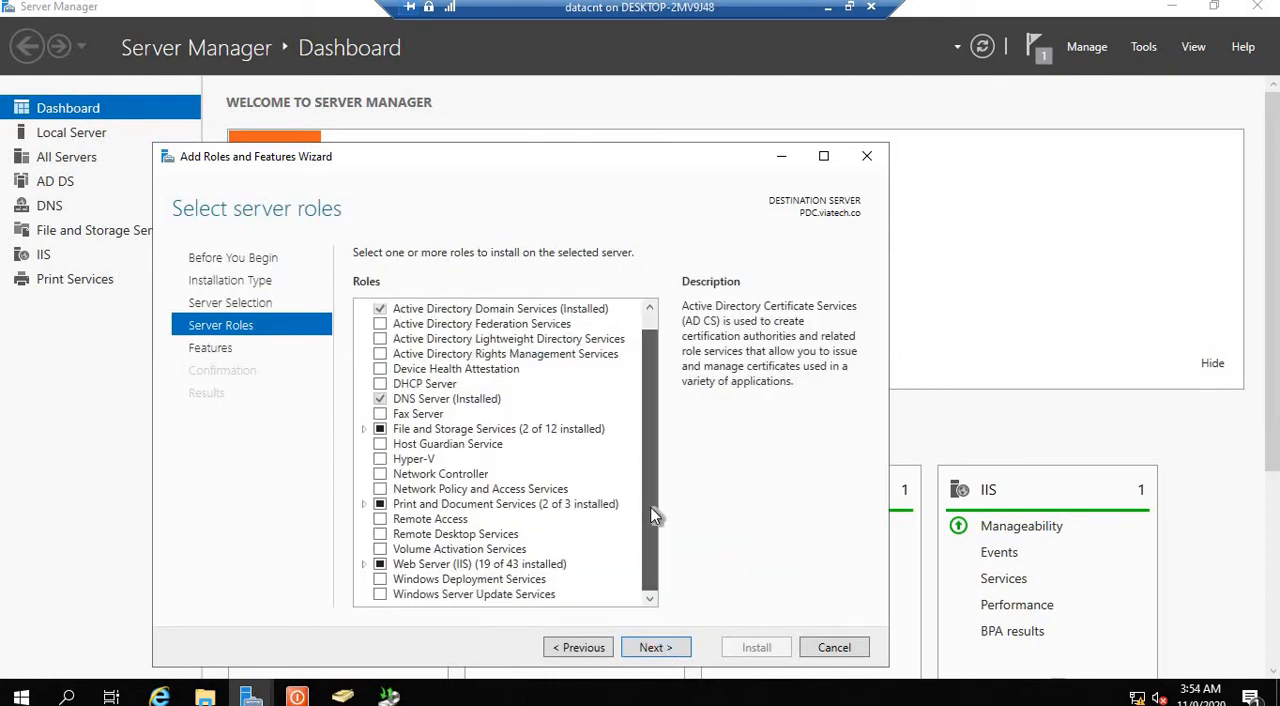
pyautogui.click(655, 648)
pyautogui.moveTo(649, 326); pyautogui.dragTo(631, 540)
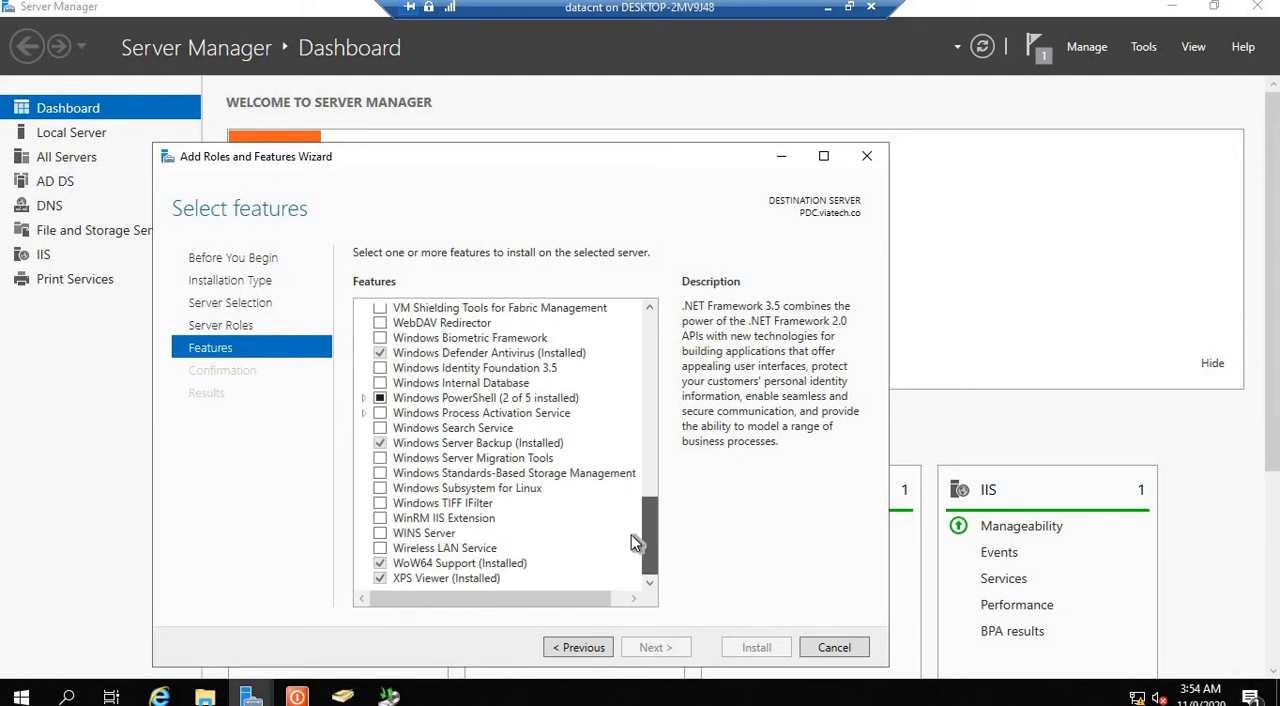
pyautogui.click(416, 445)
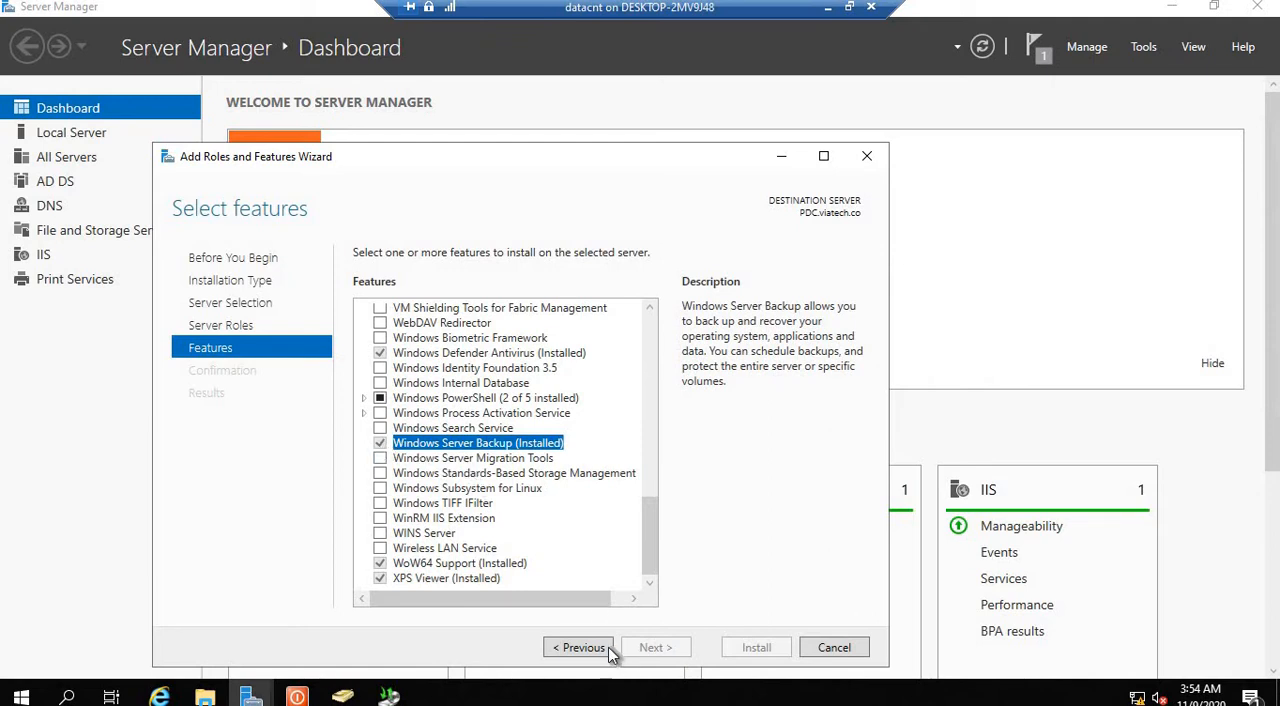
pyautogui.click(831, 643)
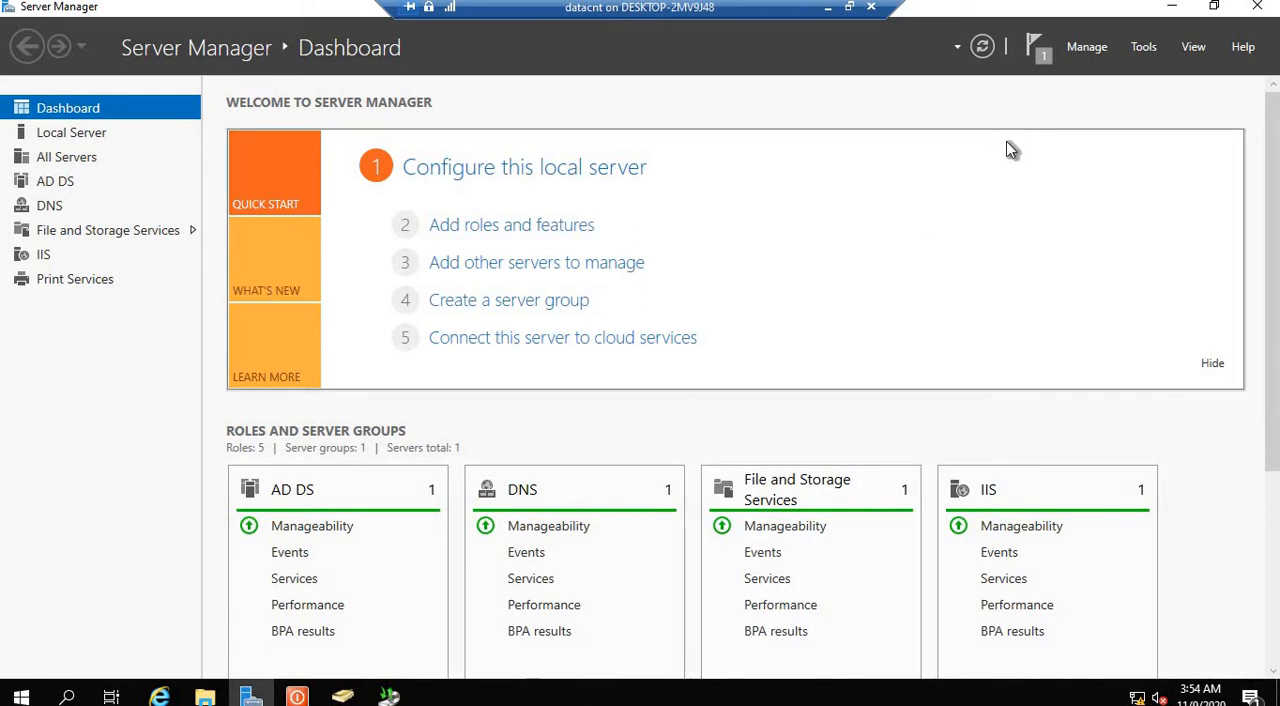
# Step: Open the Windows Server Backup console from Server Manager
pyautogui.click(1143, 47)
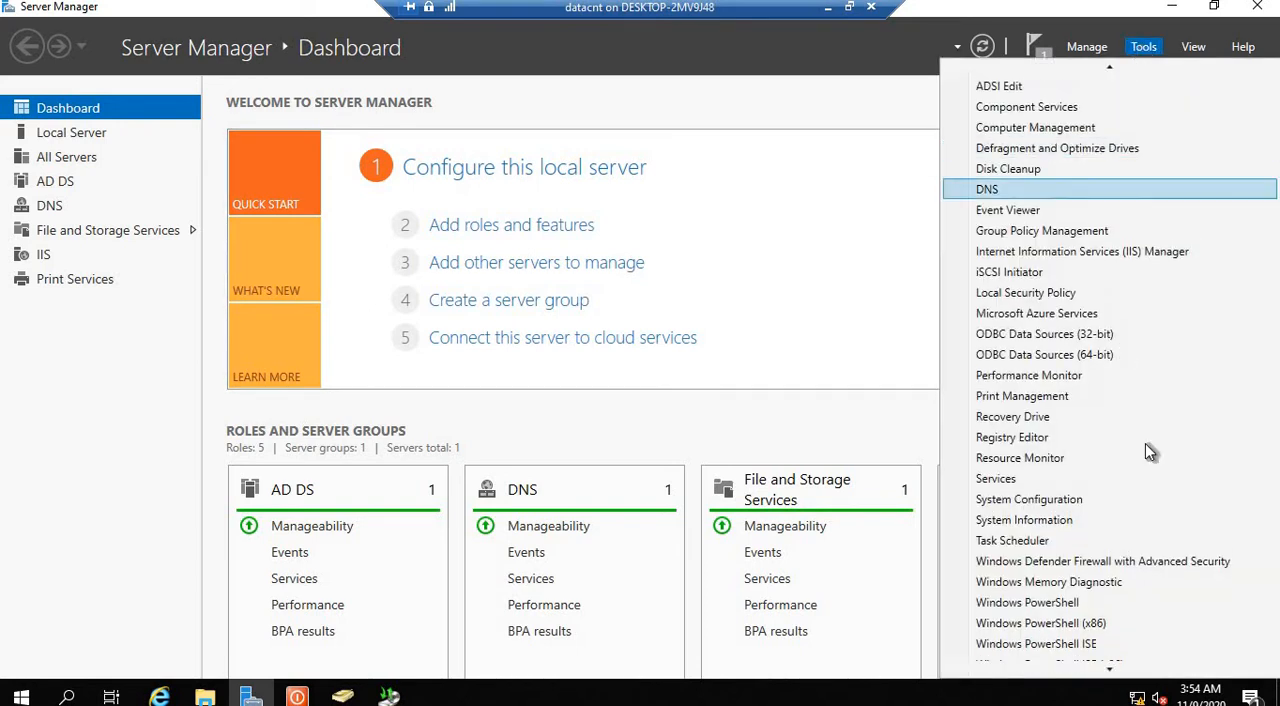
pyautogui.scroll(-1, 1041, 593)
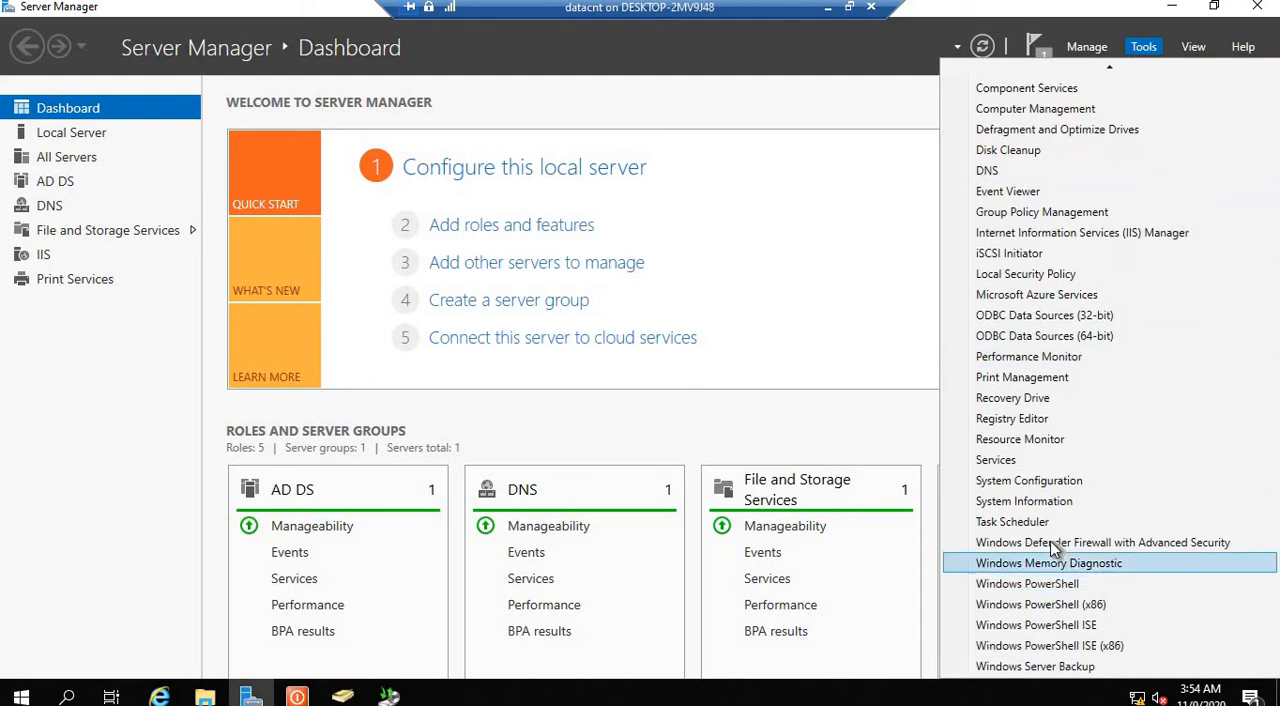
pyautogui.click(1040, 663)
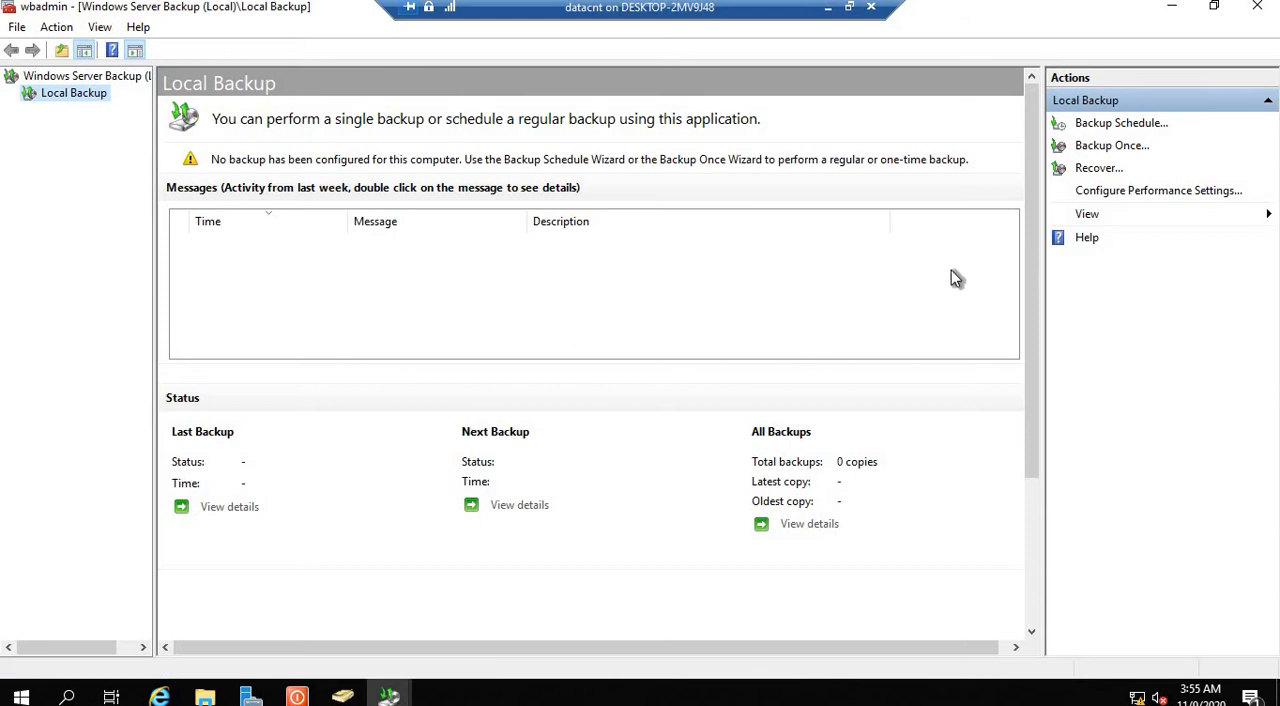
pyautogui.click(1105, 130)
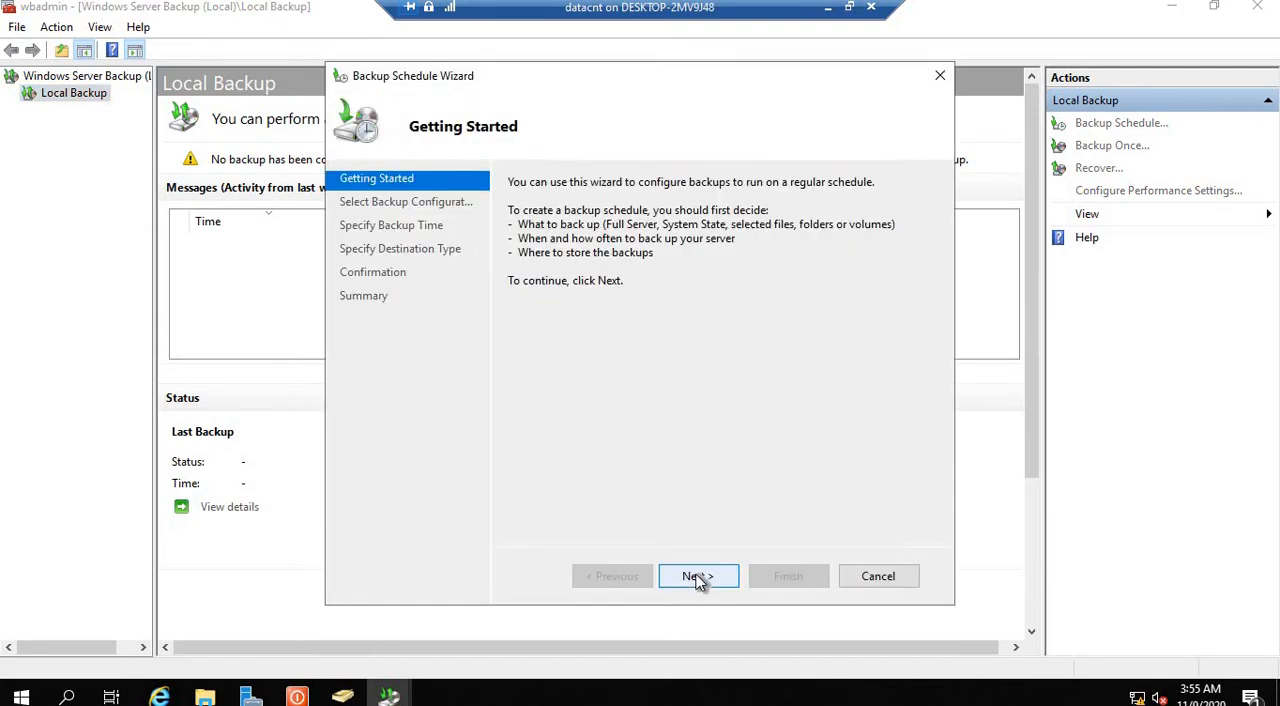
pyautogui.click(697, 577)
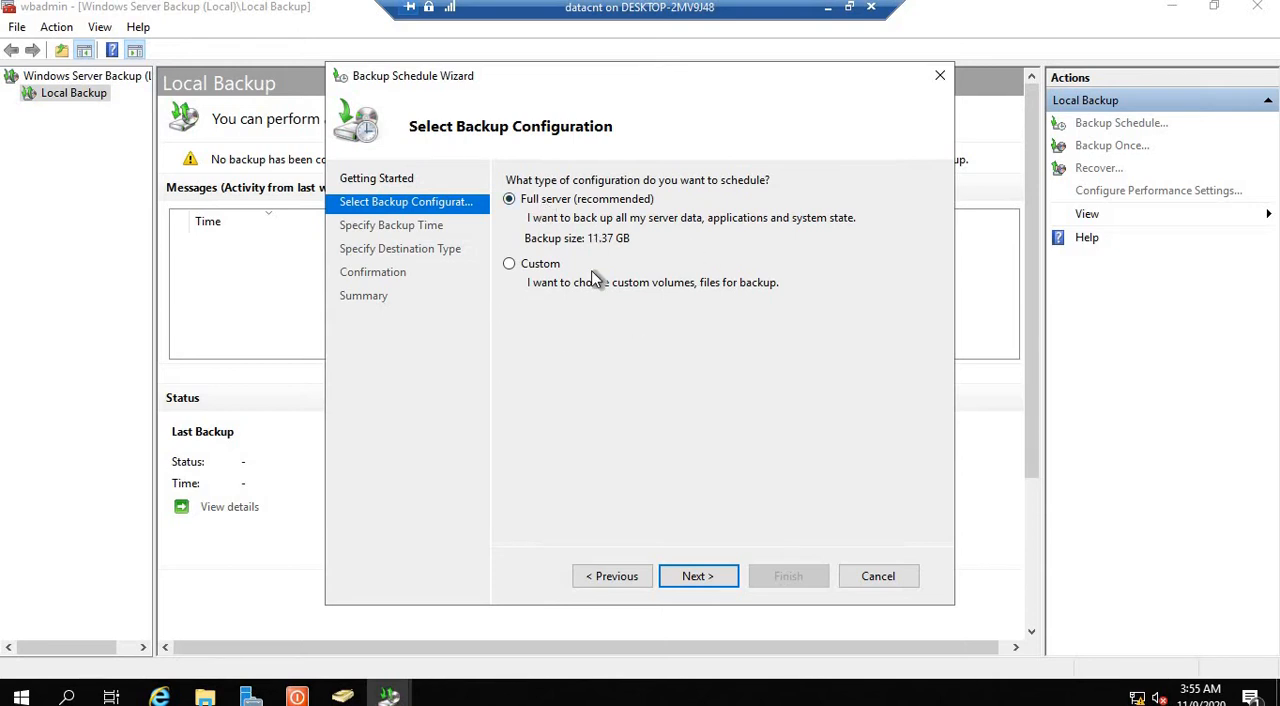
pyautogui.click(509, 264)
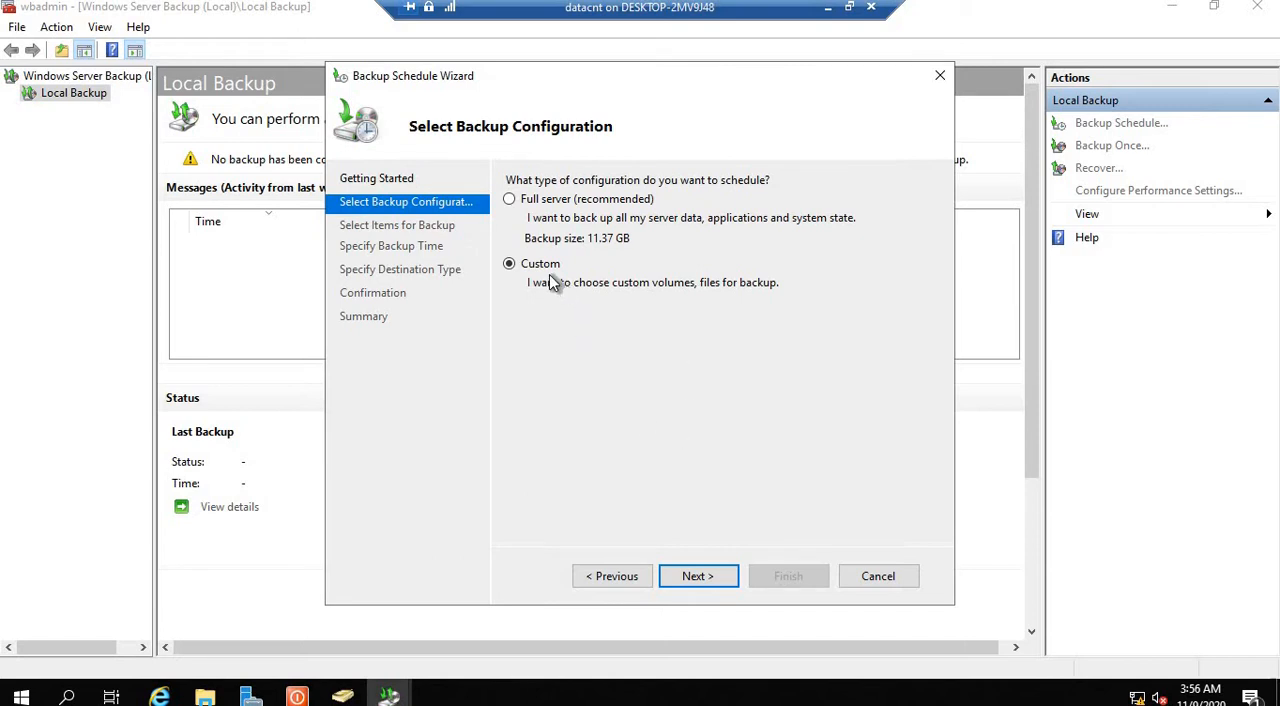
pyautogui.click(699, 577)
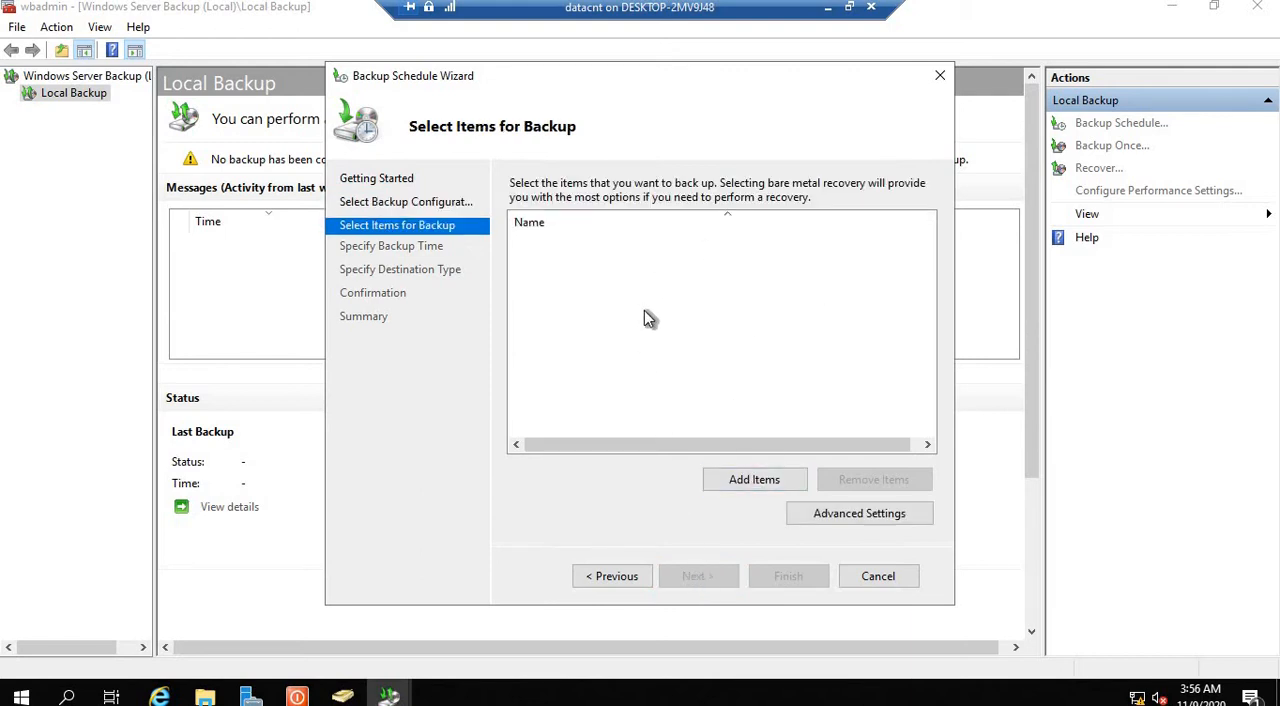
pyautogui.click(755, 481)
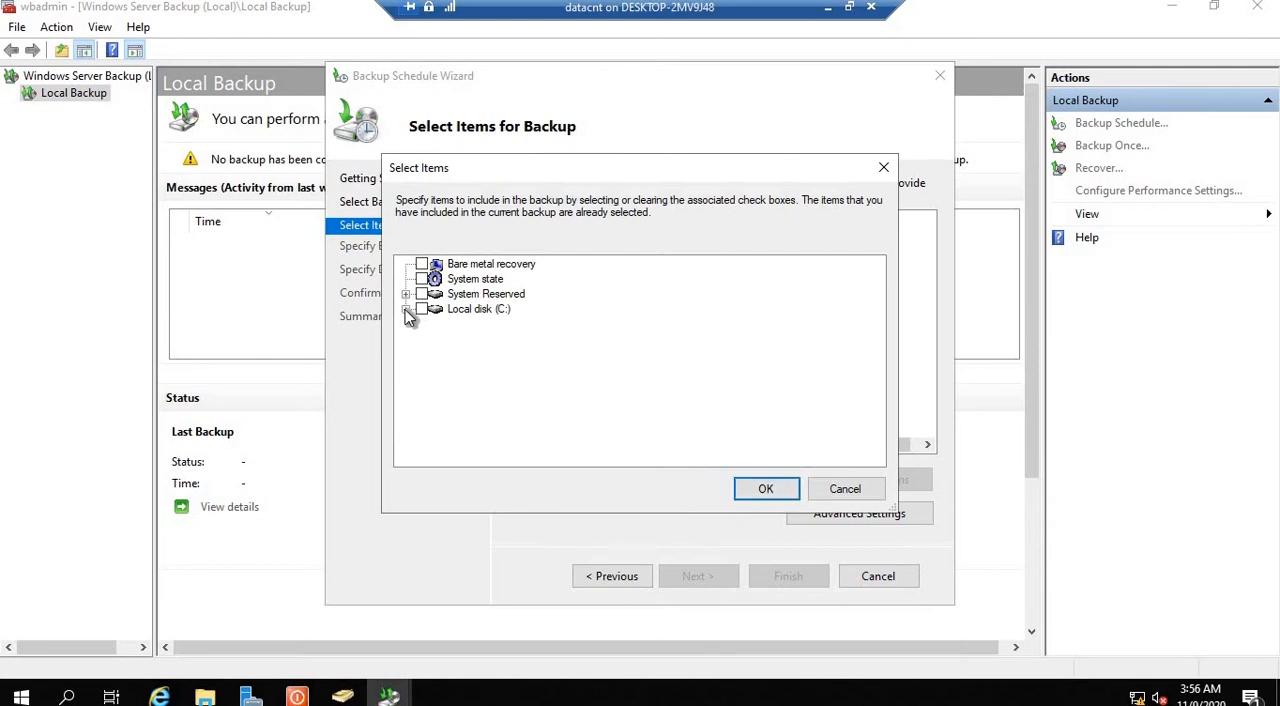
pyautogui.click(405, 309)
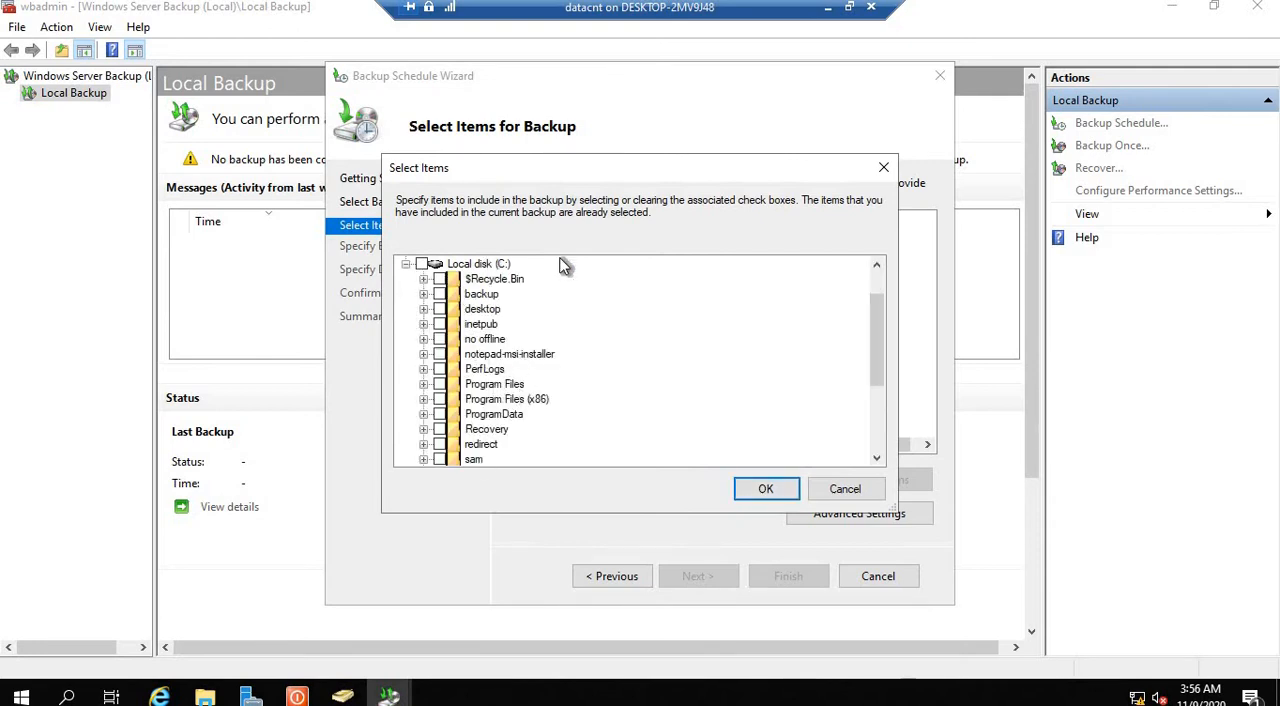
pyautogui.click(405, 264)
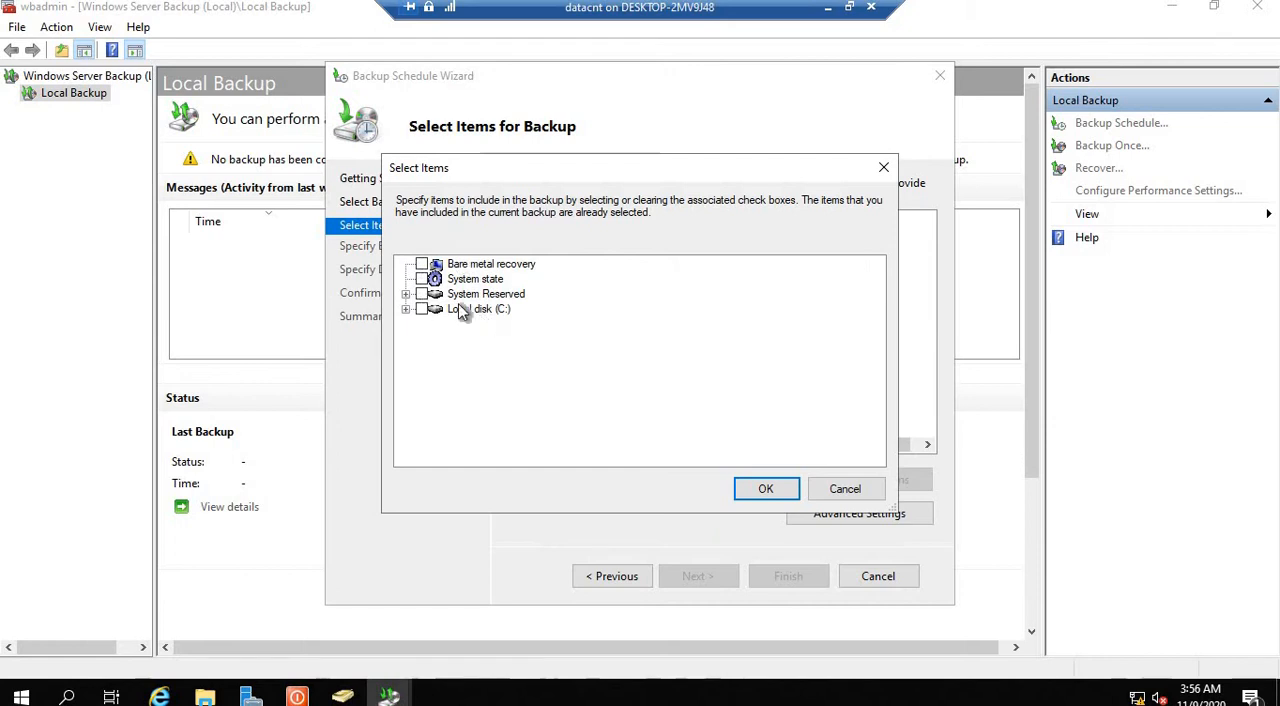
pyautogui.click(405, 310)
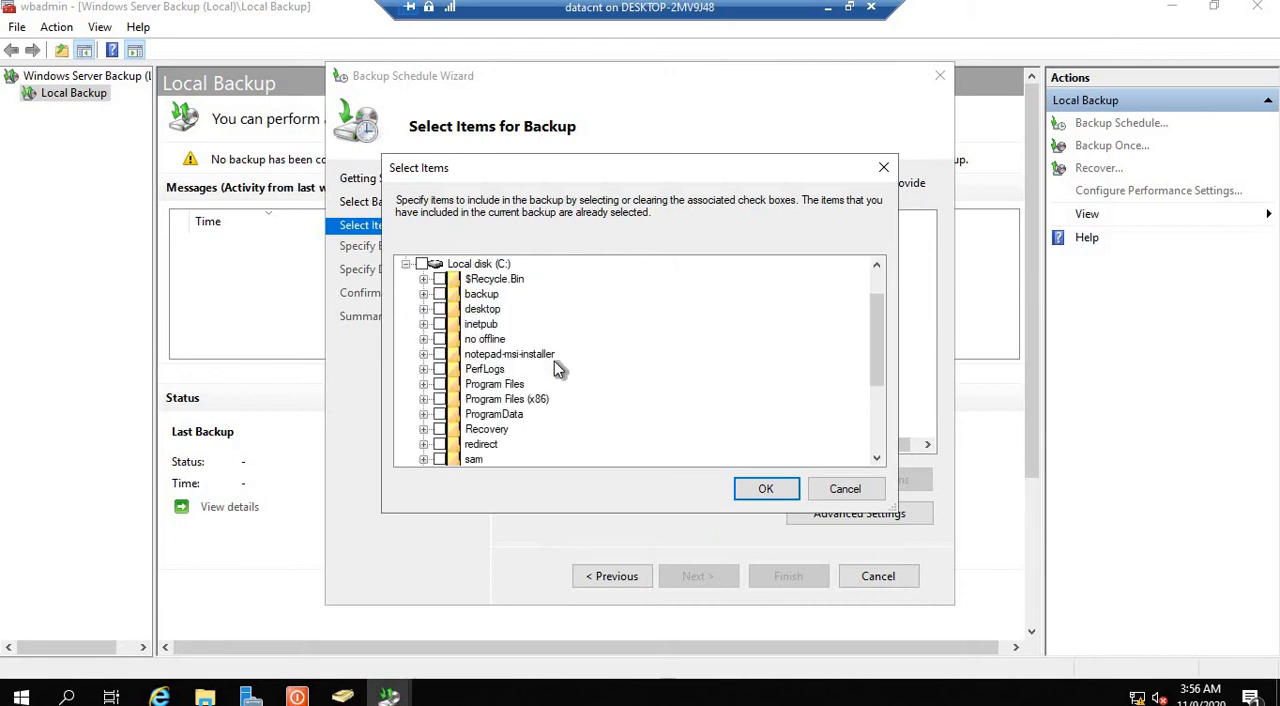
pyautogui.click(439, 295)
pyautogui.click(423, 294)
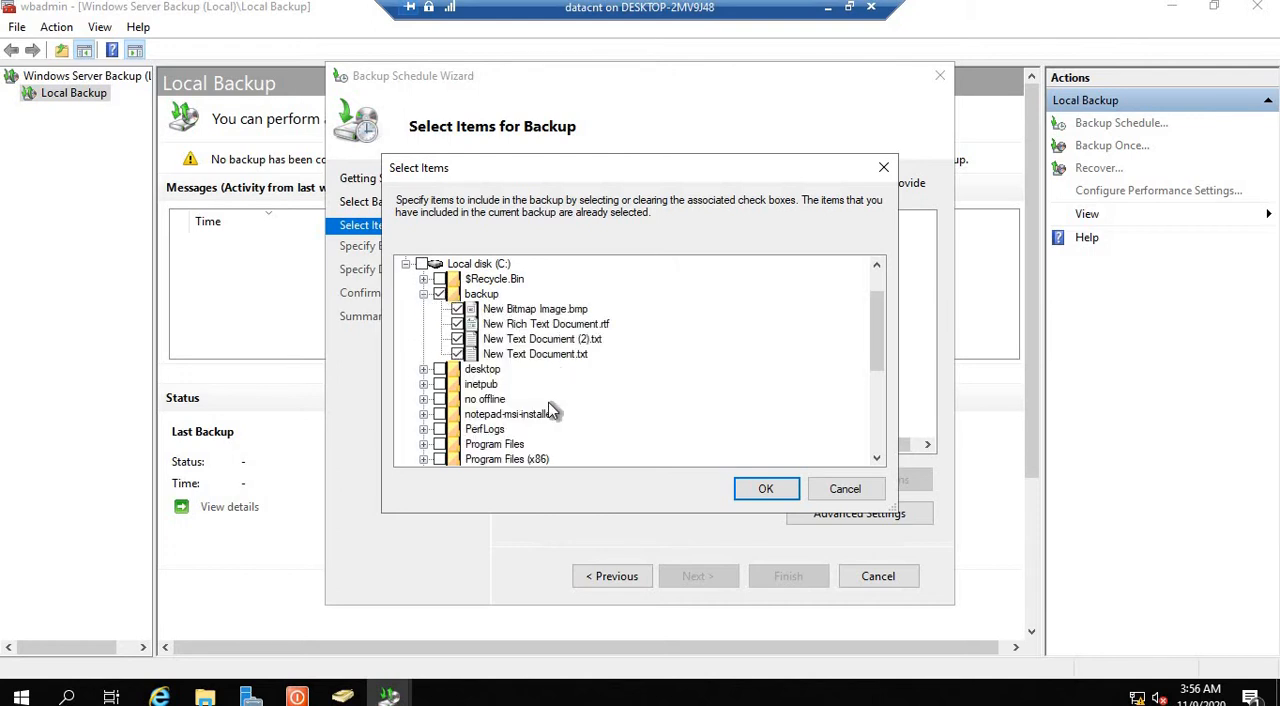
pyautogui.click(206, 699)
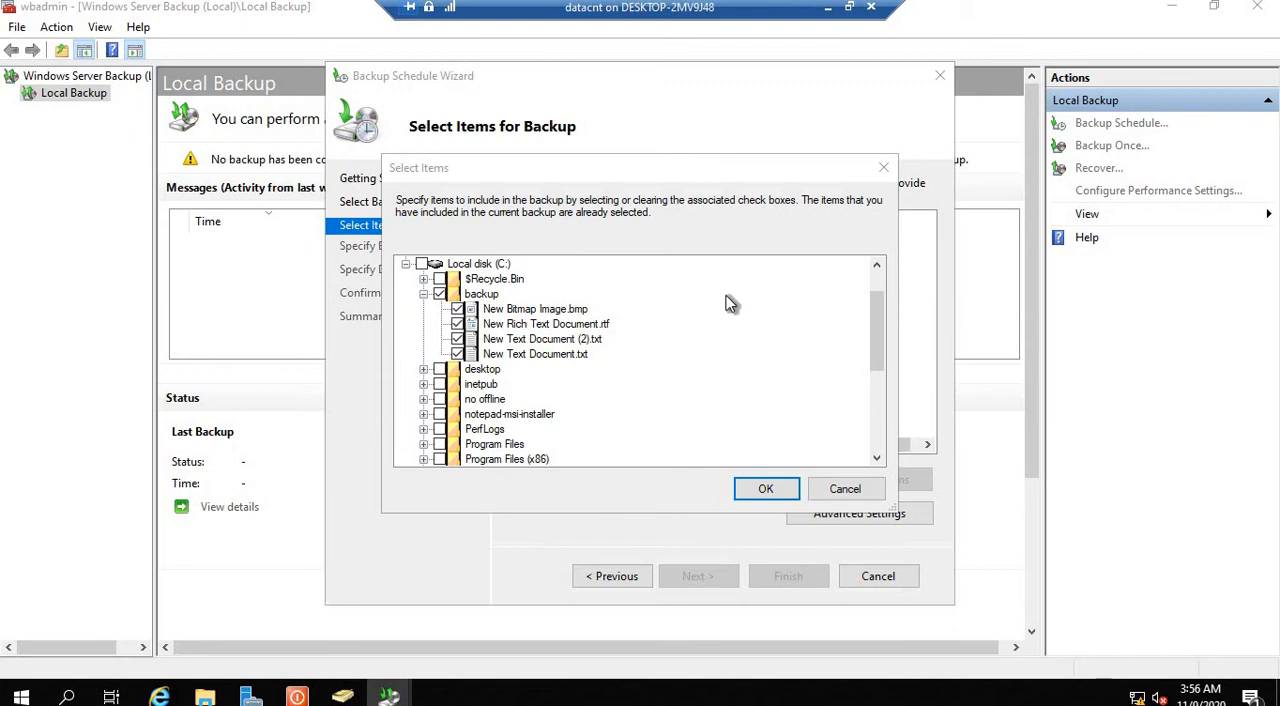
pyautogui.click(845, 489)
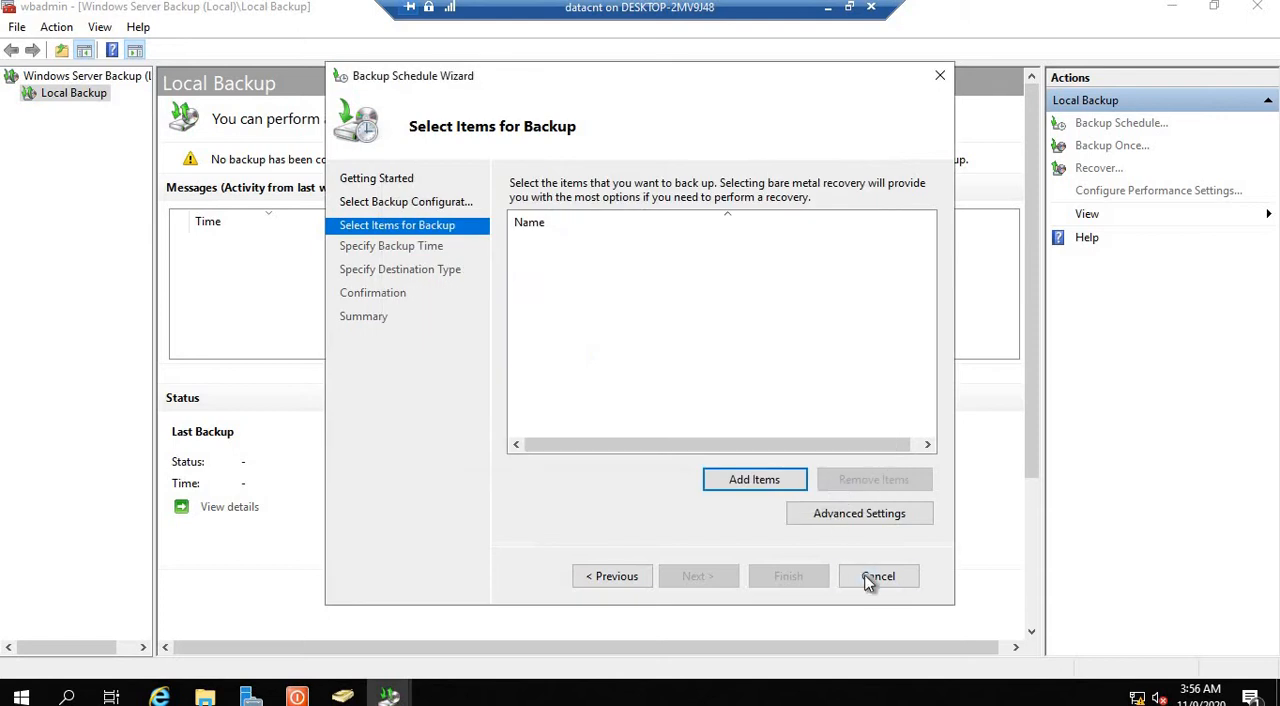
pyautogui.click(877, 577)
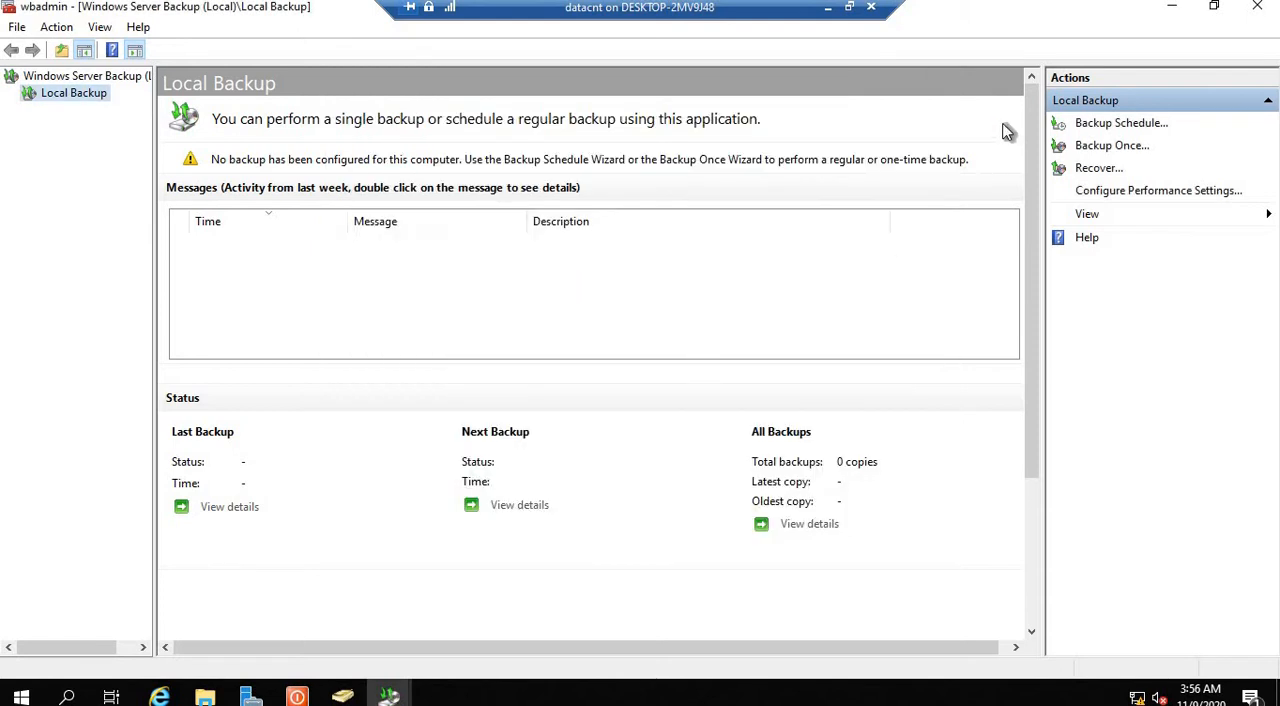
# Step: Minimize the open windows, examine the contents of the backup folder on Local Disk (C:) in File Explorer, and close it
pyautogui.click(1172, 7)
pyautogui.click(1172, 7)
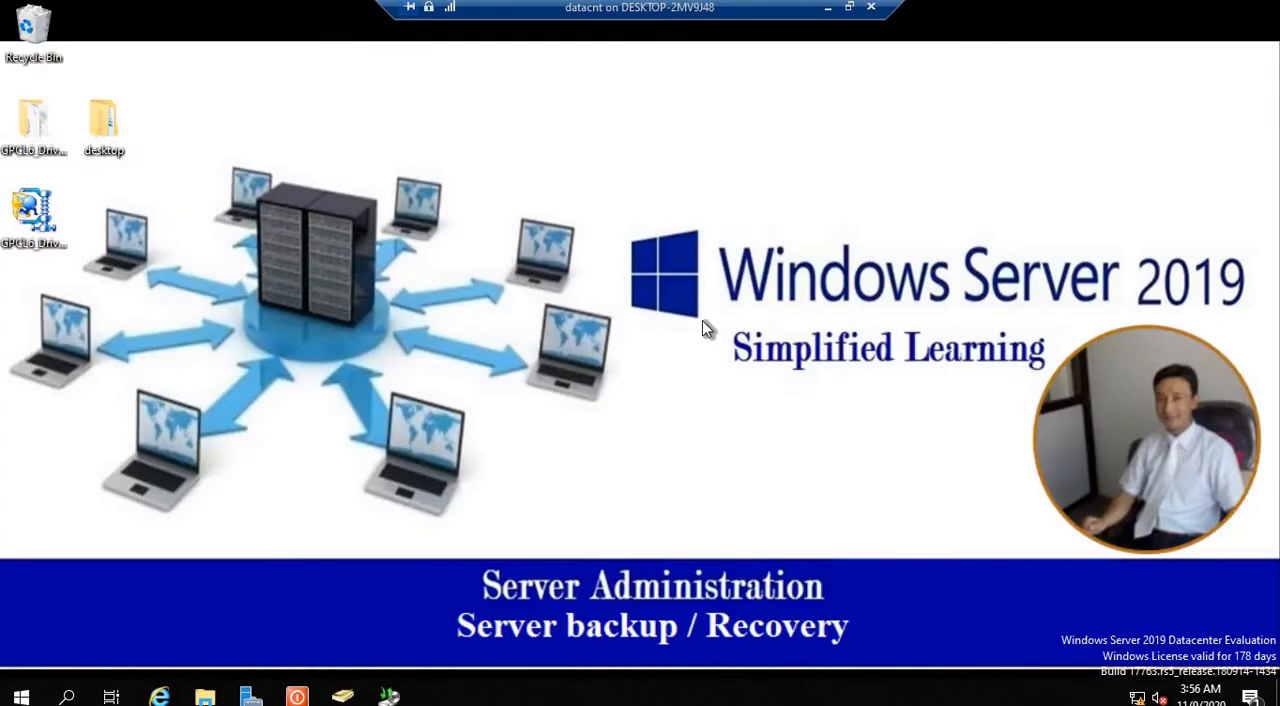
pyautogui.press('super+e')
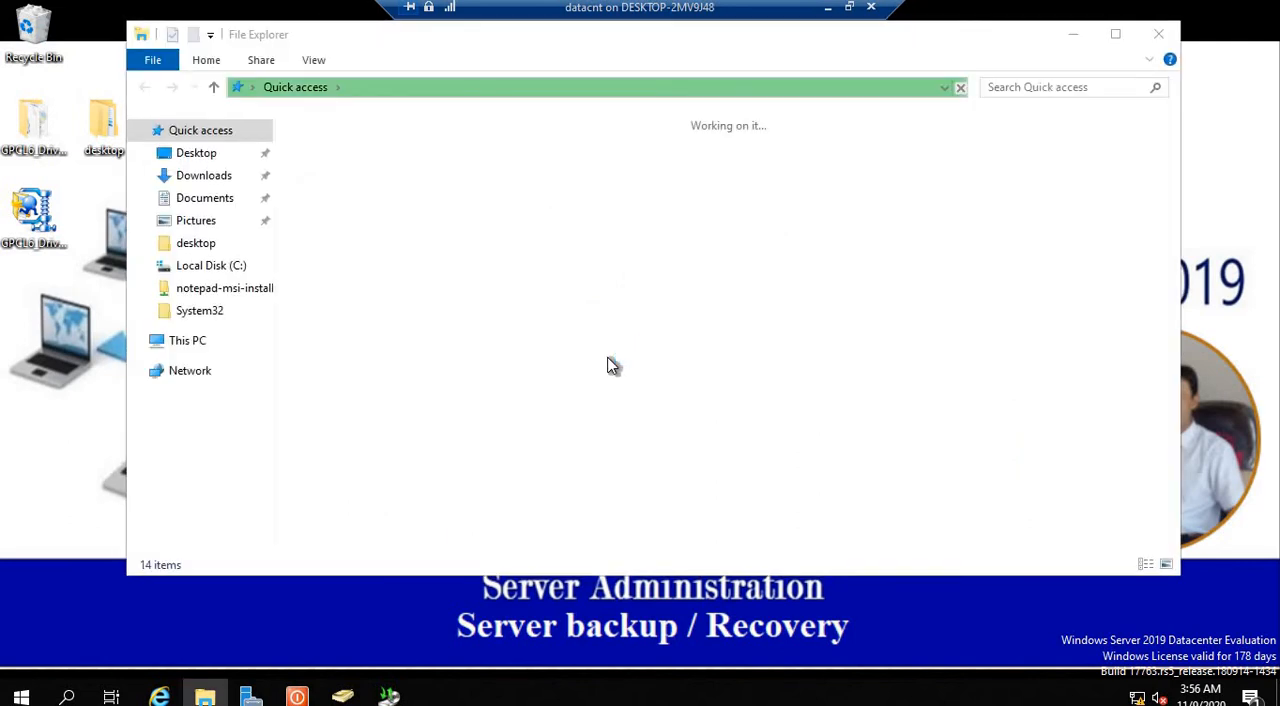
pyautogui.press('super+e')
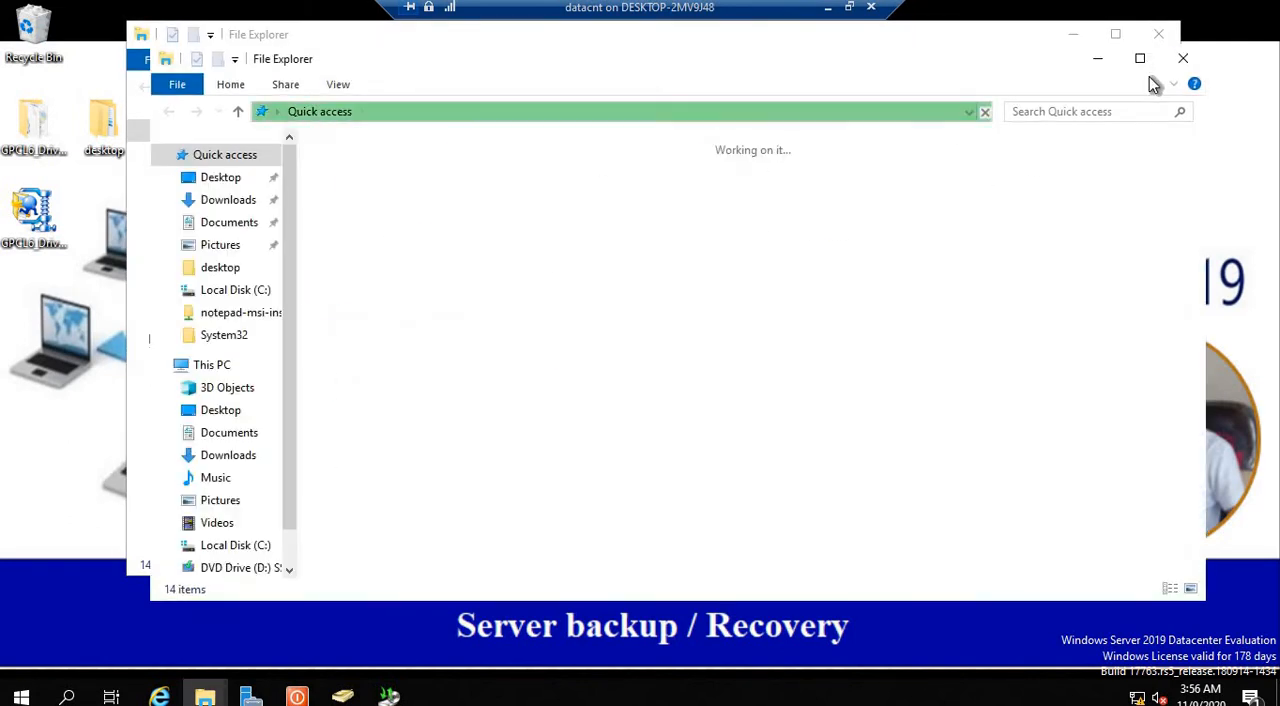
pyautogui.click(1186, 59)
pyautogui.click(590, 245)
pyautogui.doubleClick(592, 250)
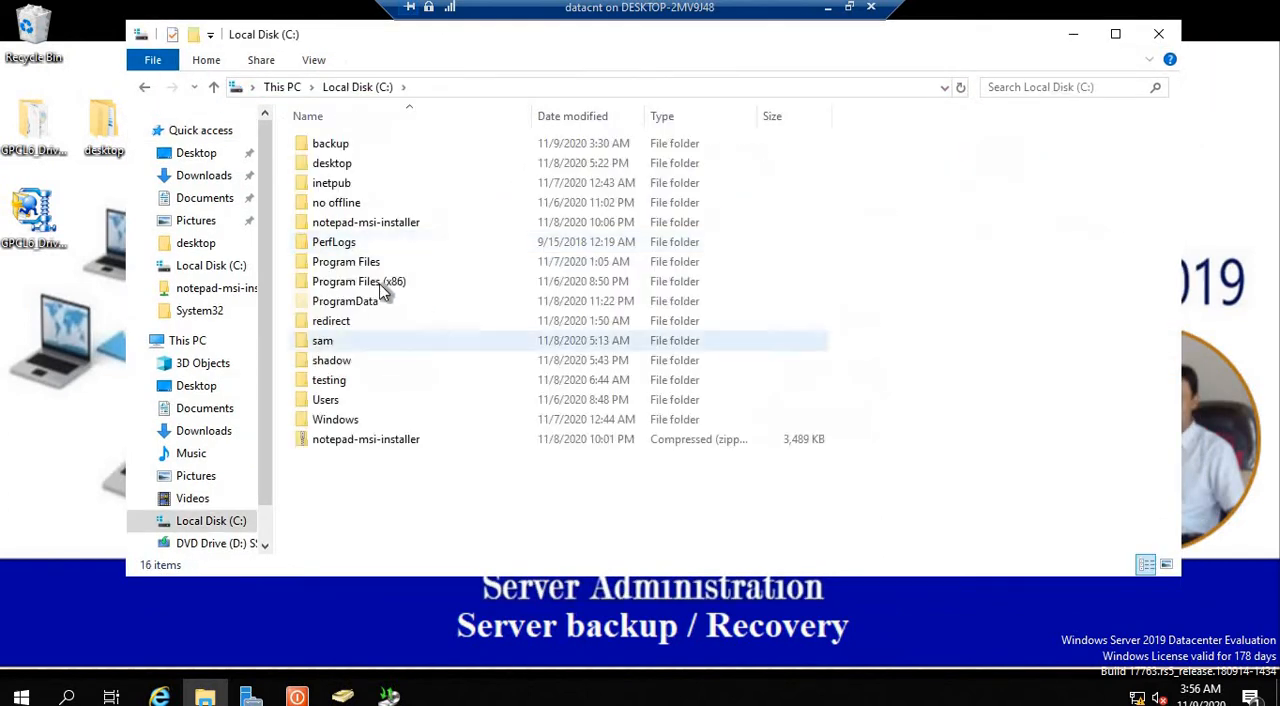
pyautogui.doubleClick(331, 143)
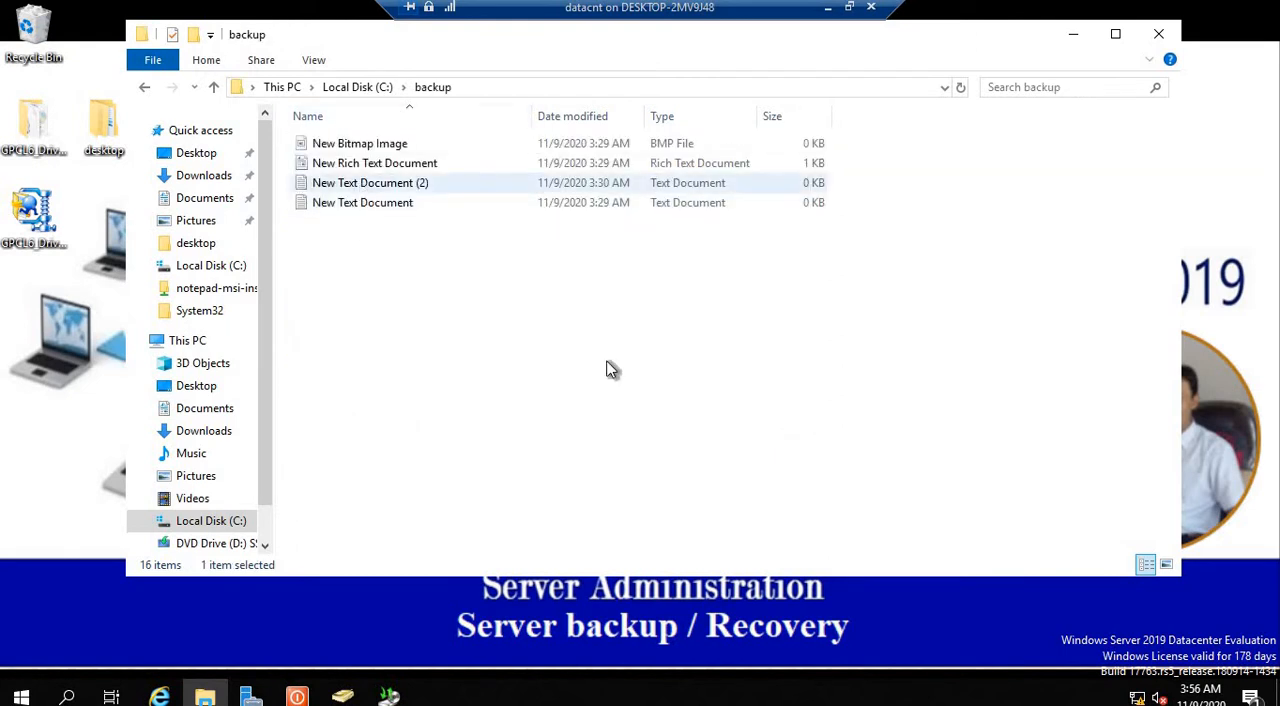
pyautogui.moveTo(502, 403); pyautogui.dragTo(297, 126)
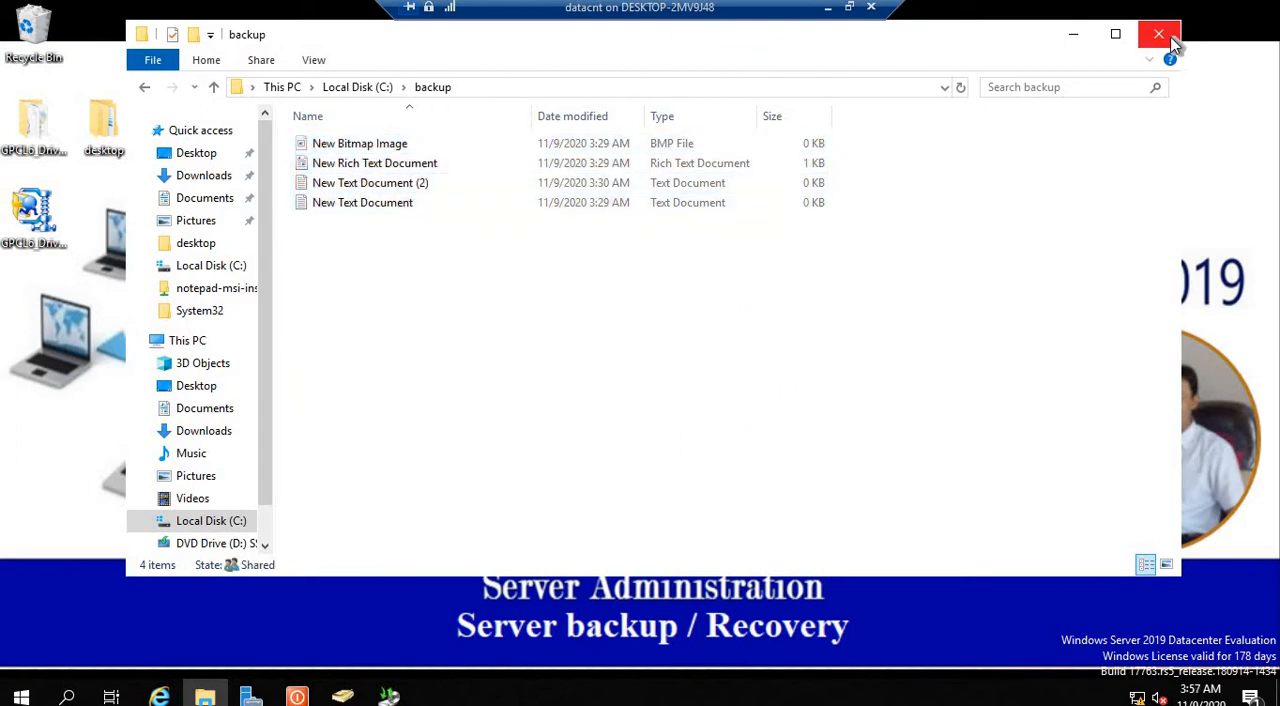
pyautogui.click(1158, 34)
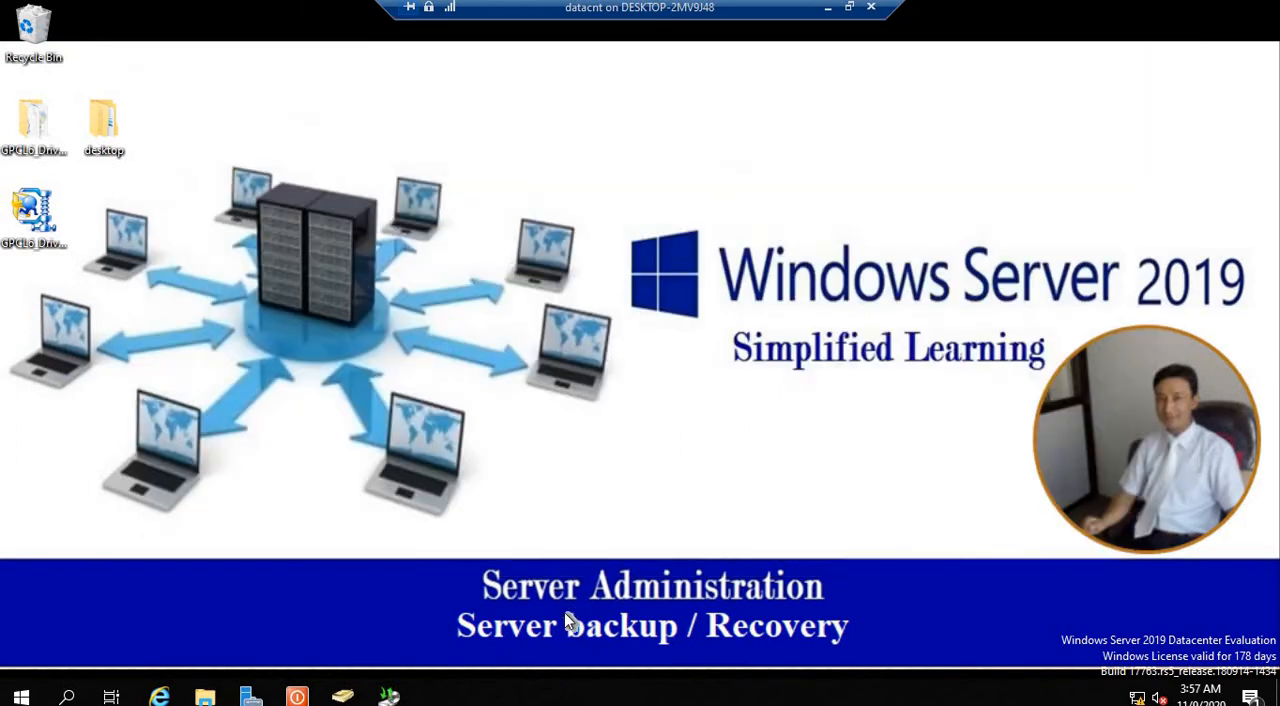
# Step: Restore Server Manager and open the Windows Server Backup console from its administrative tools
pyautogui.click(250, 697)
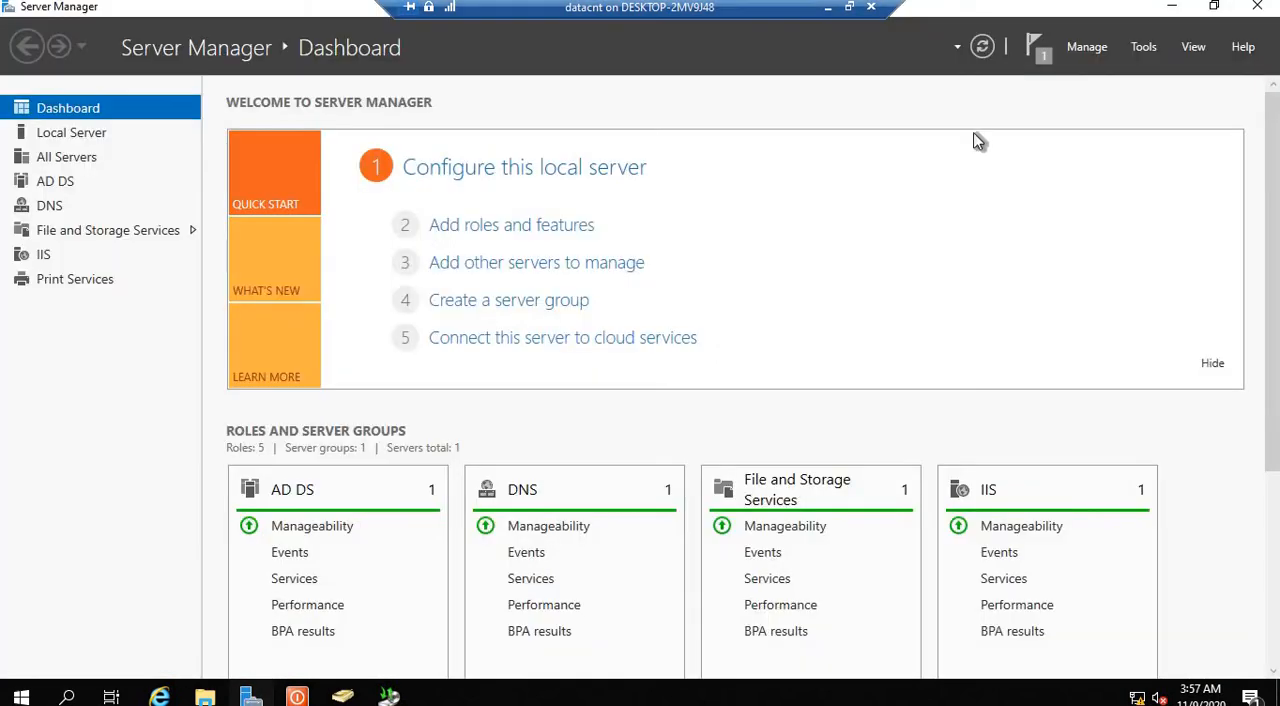
pyautogui.click(1143, 45)
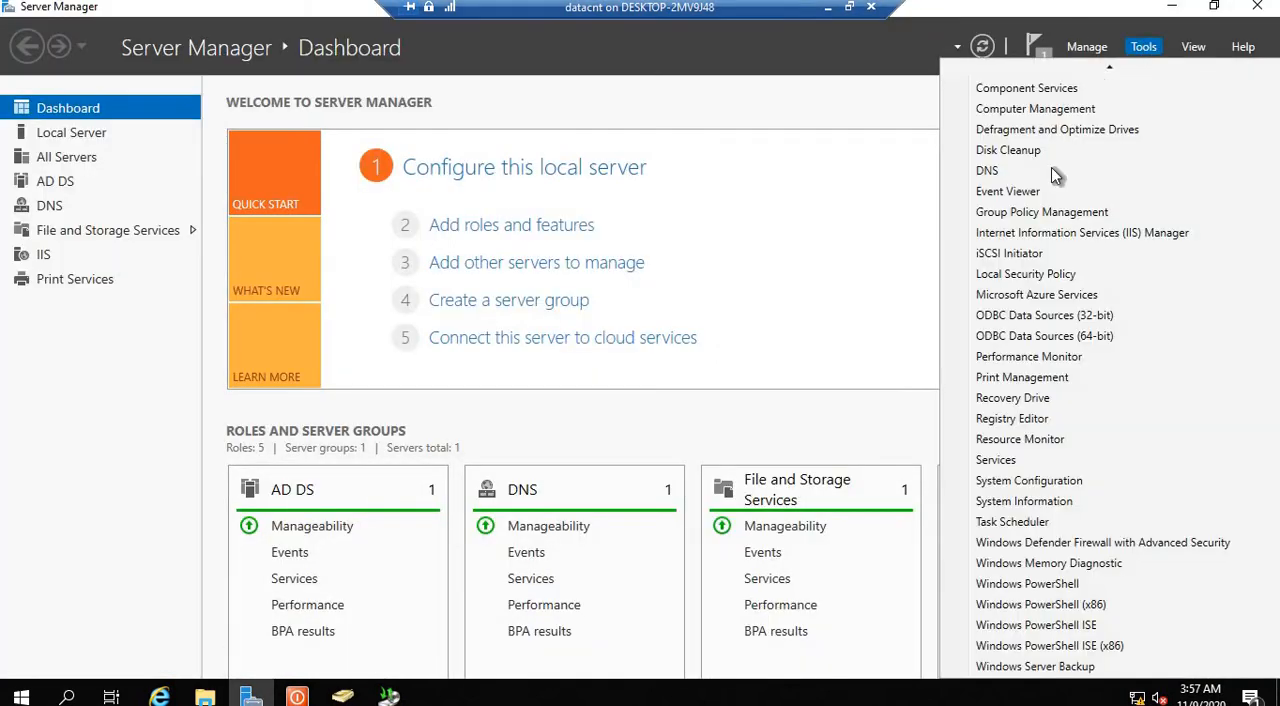
pyautogui.click(1071, 660)
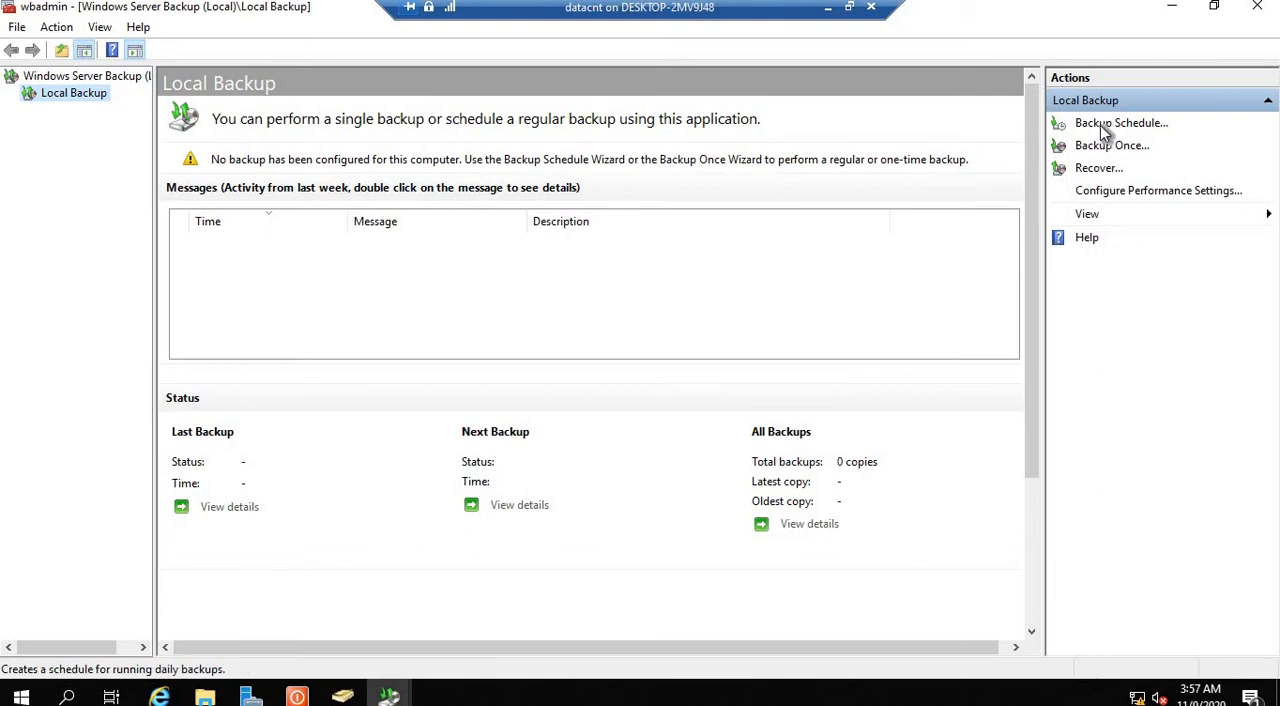
# Step: Start a new backup schedule for the local server and choose the Custom configuration
pyautogui.click(1105, 133)
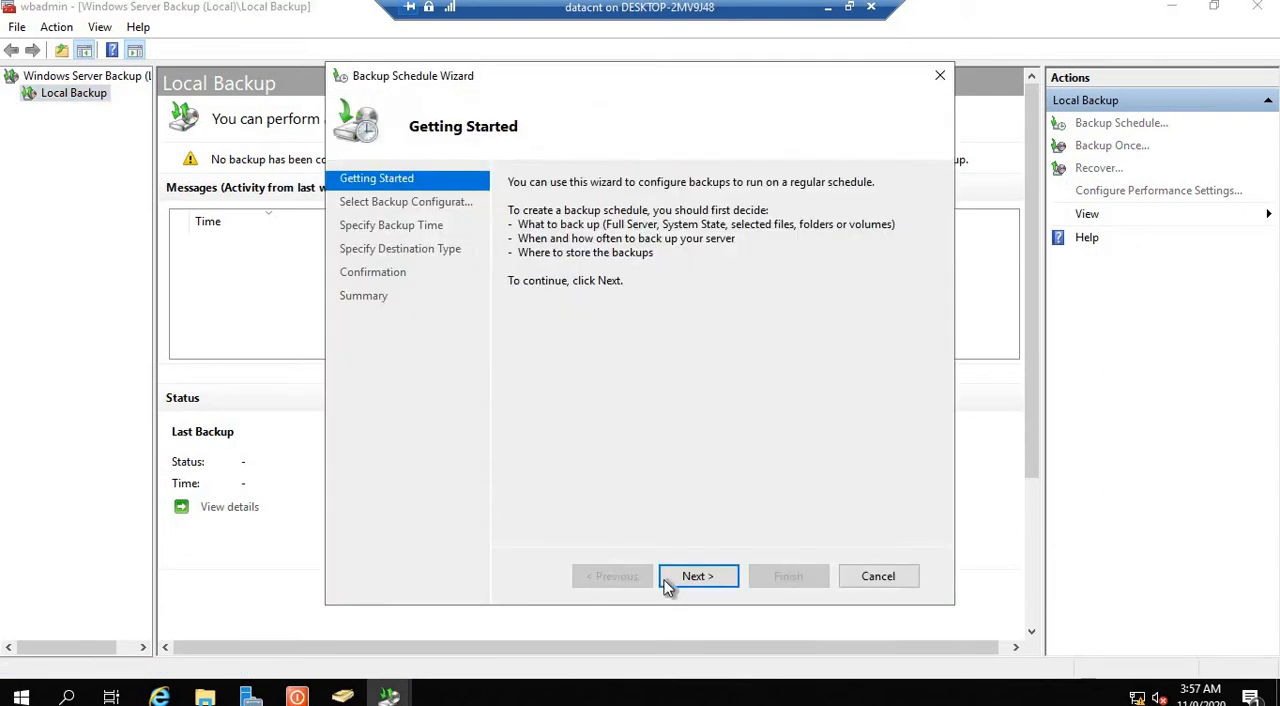
pyautogui.click(684, 578)
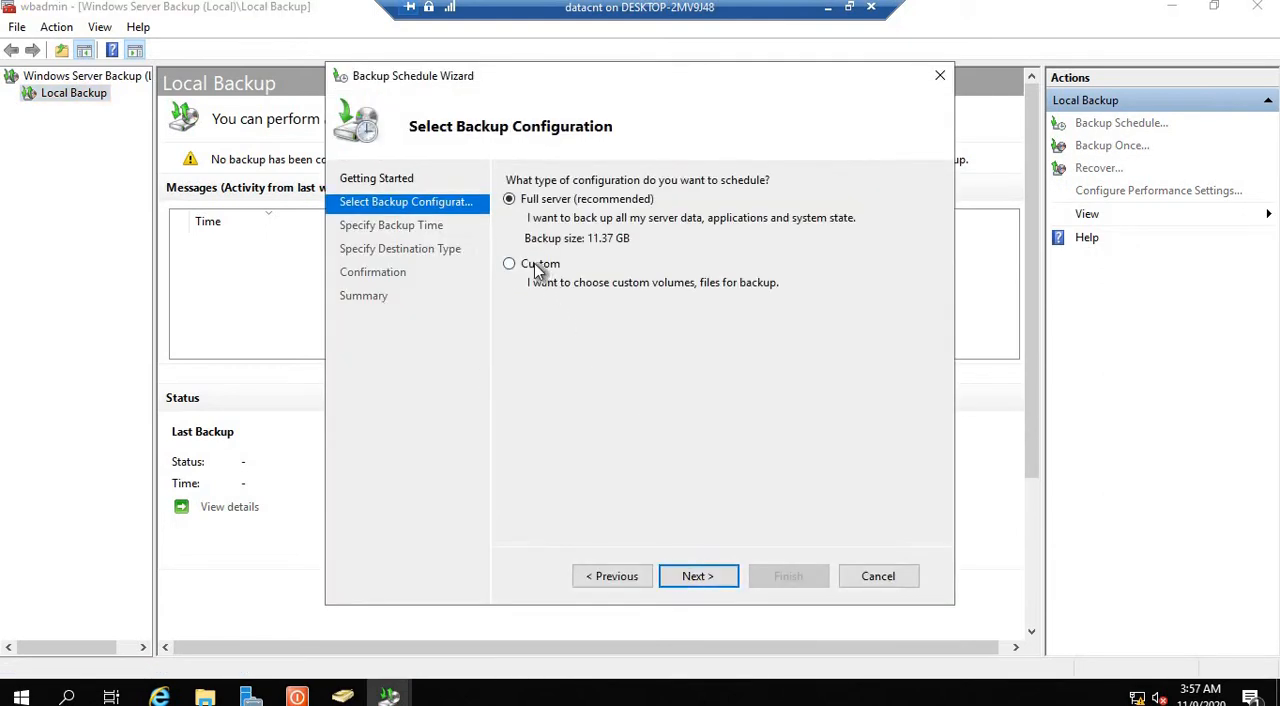
pyautogui.click(538, 268)
pyautogui.click(704, 581)
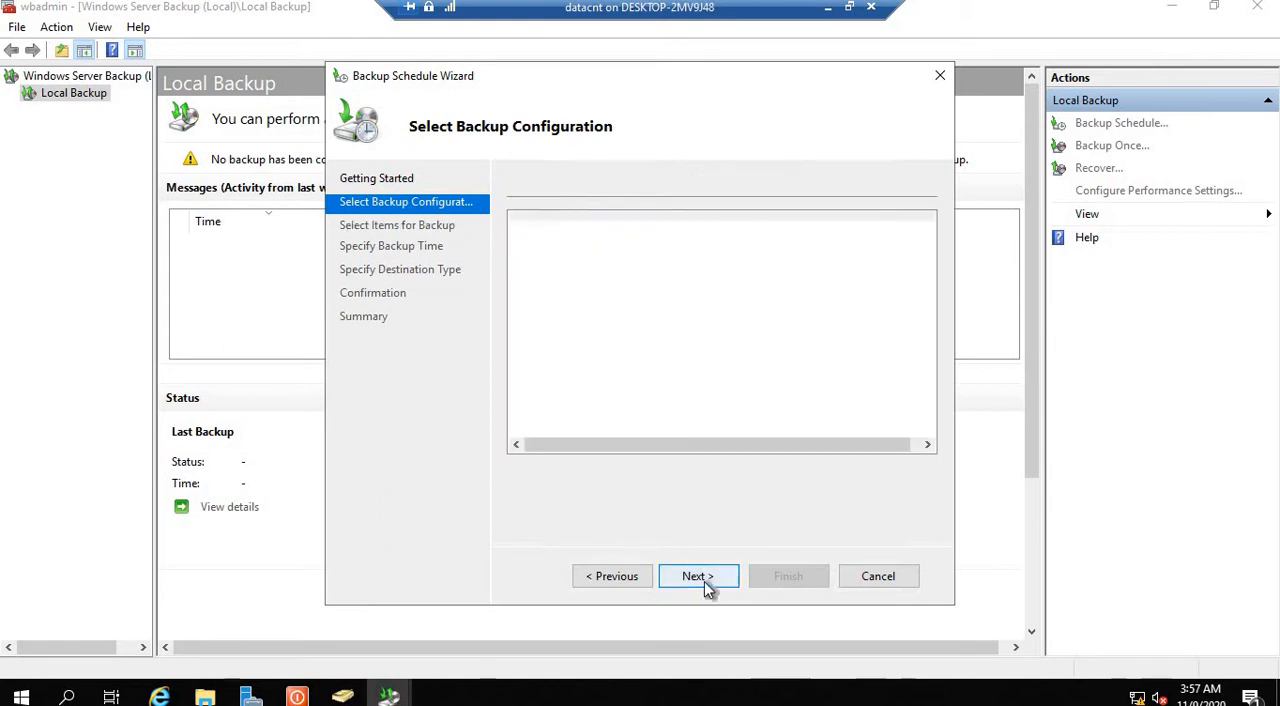
# Step: Add the backup folder on Local disk (C:) with all its files to the items for backup
pyautogui.click(743, 484)
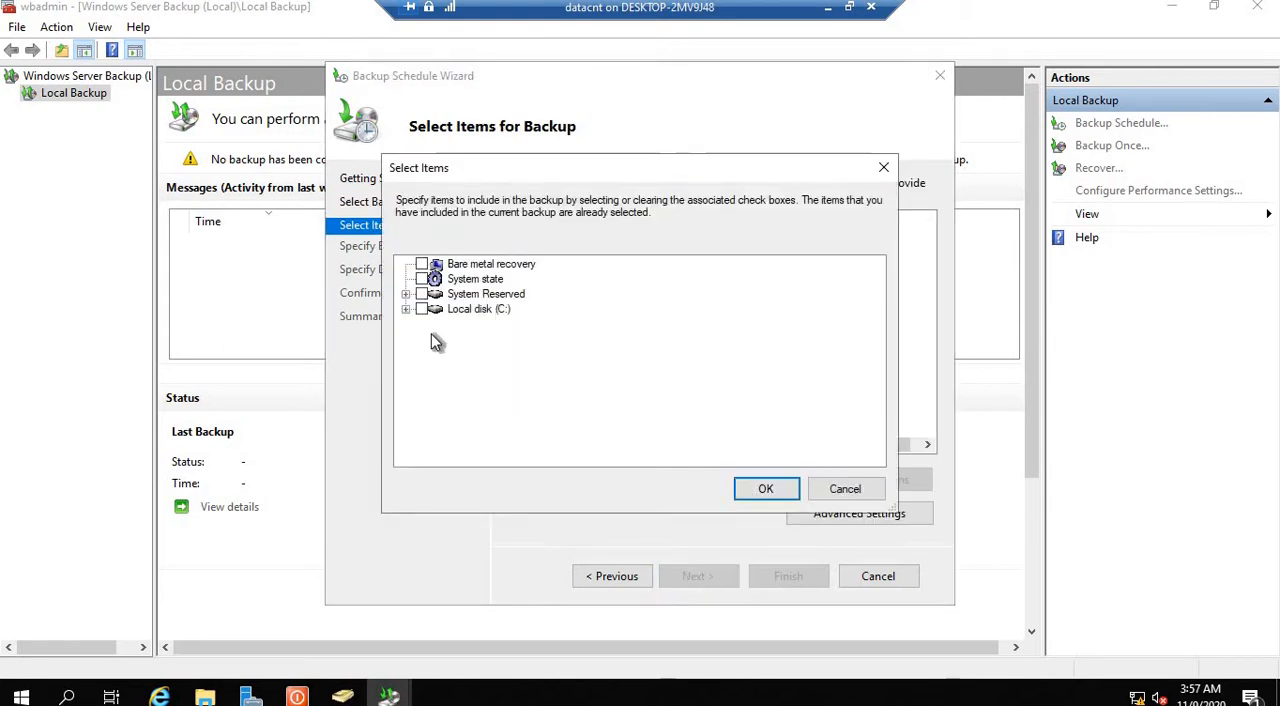
pyautogui.click(406, 309)
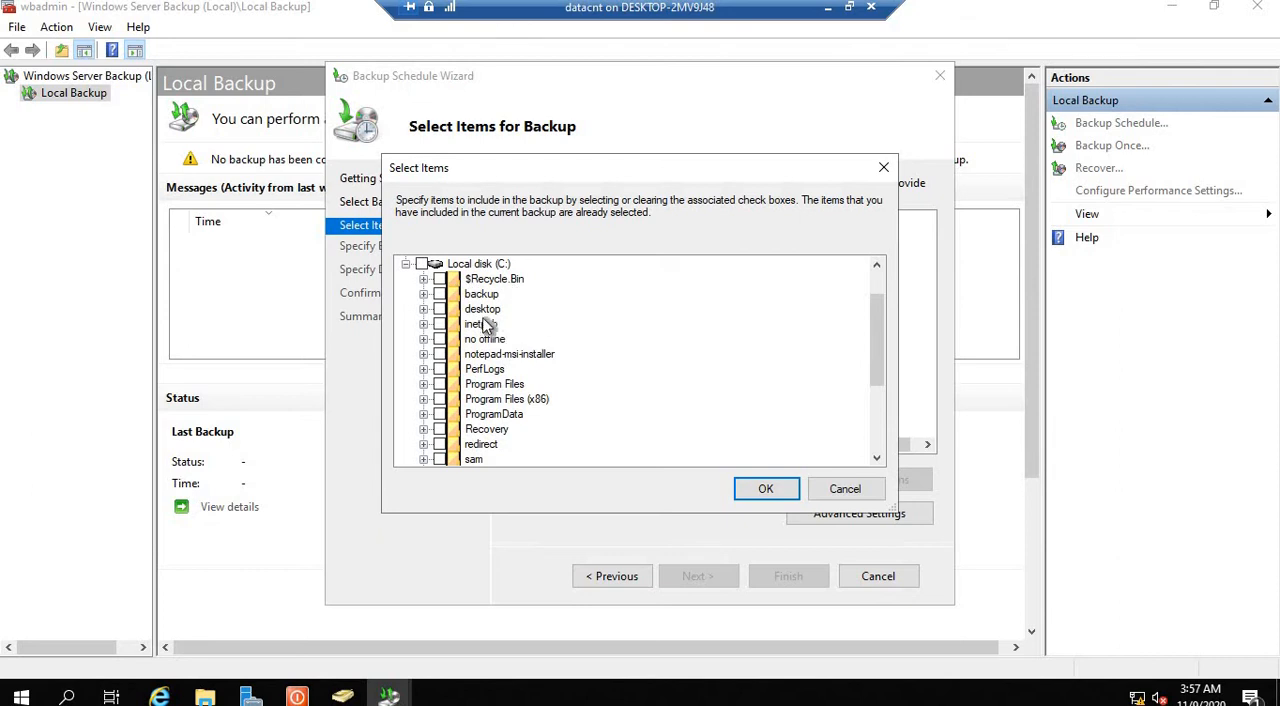
pyautogui.click(440, 294)
pyautogui.click(424, 294)
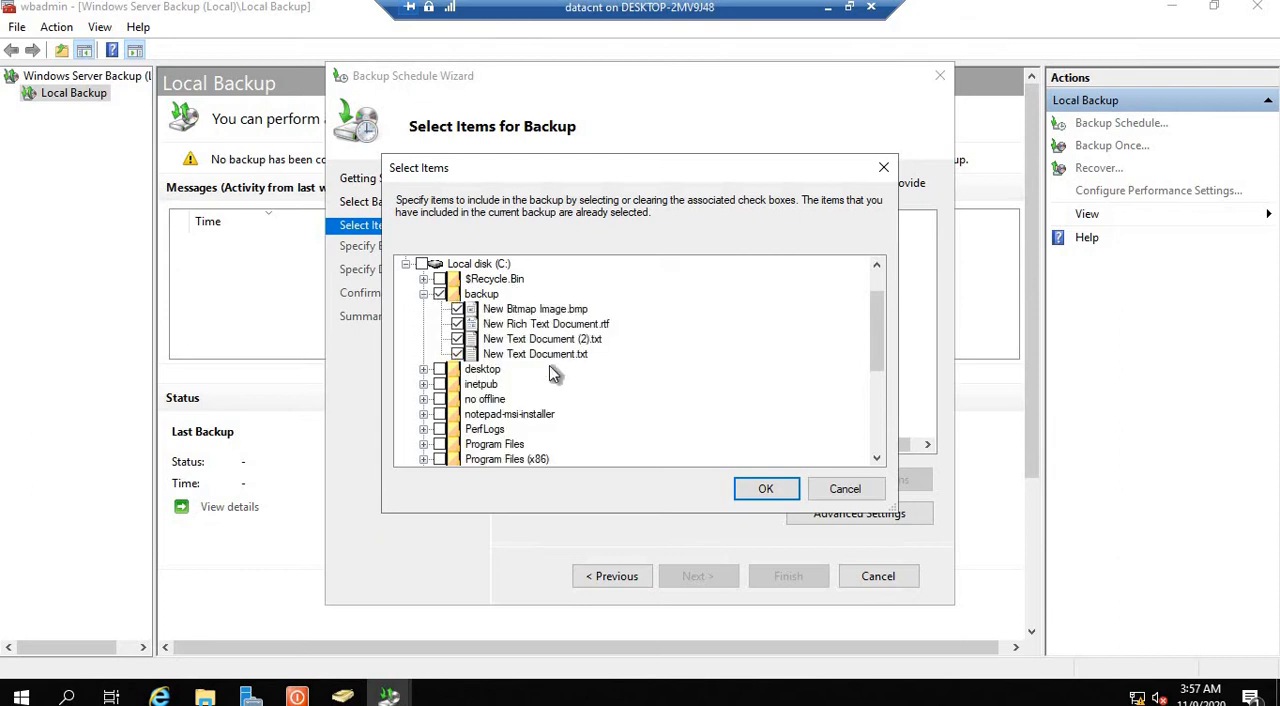
pyautogui.click(425, 295)
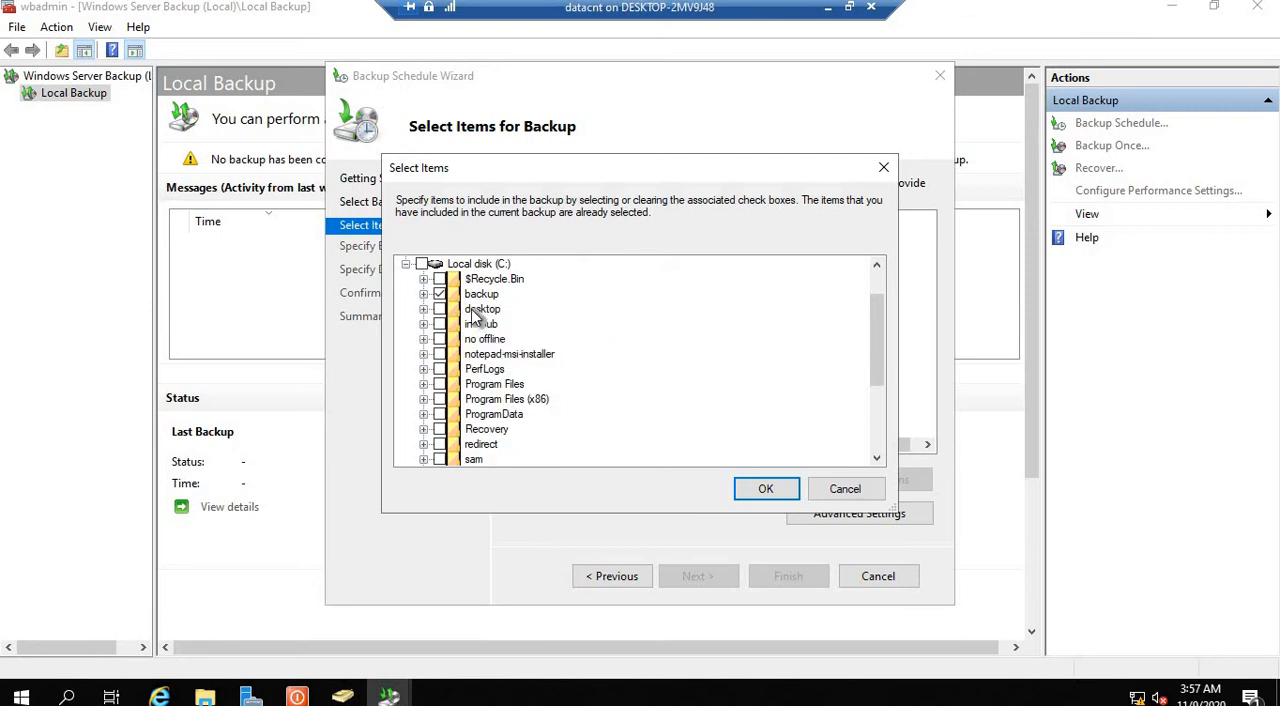
pyautogui.click(752, 486)
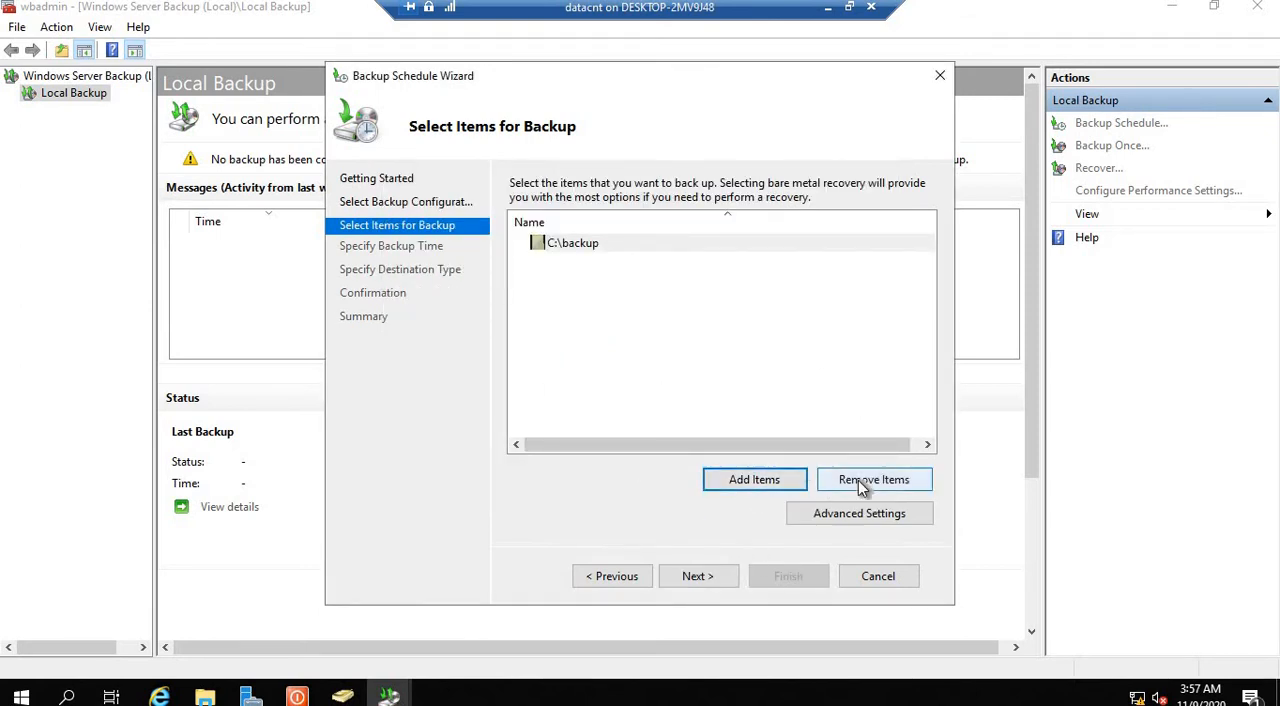
# Step: Review the exclusions and VSS settings in the advanced backup settings, and leave without changing them
pyautogui.click(876, 519)
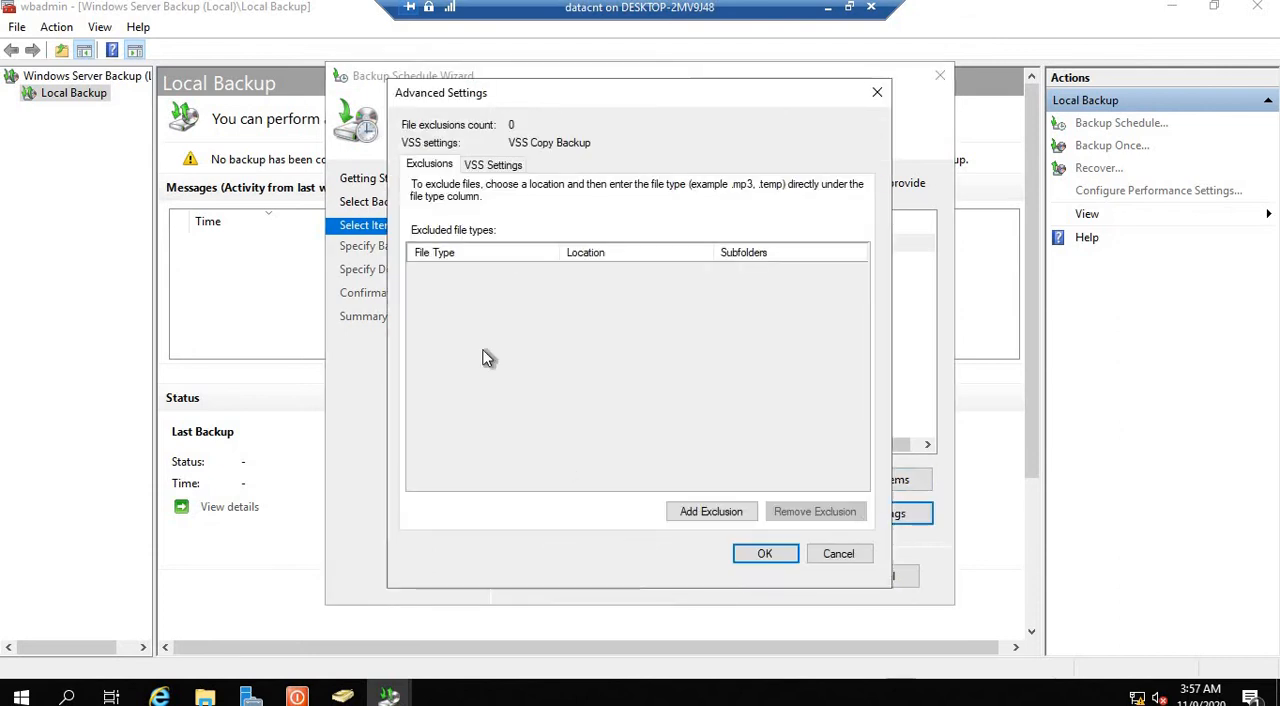
pyautogui.click(487, 166)
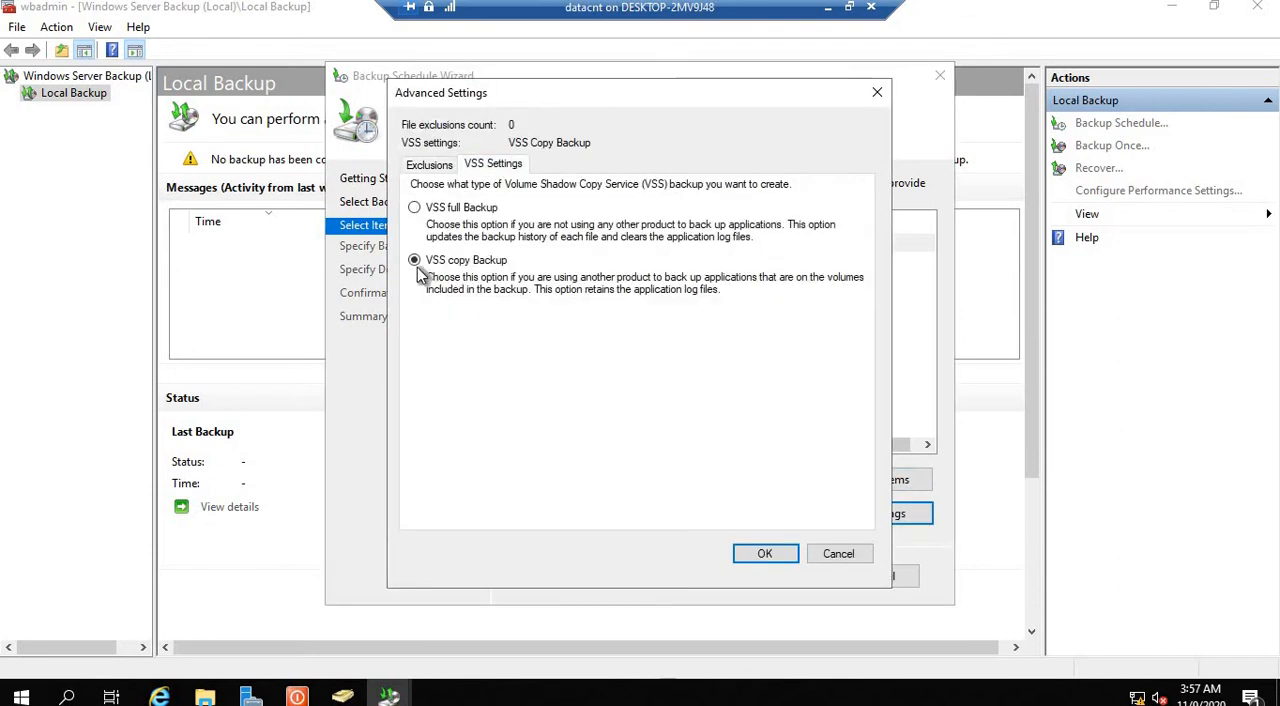
pyautogui.click(830, 558)
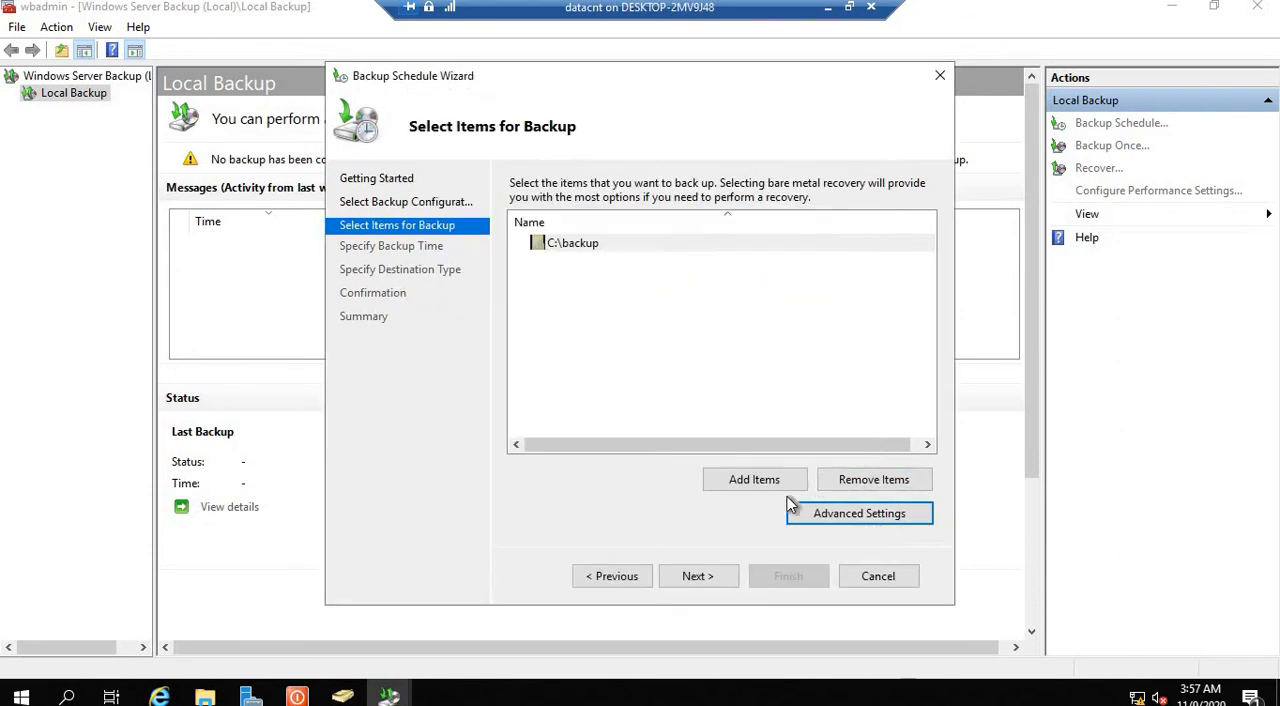
# Step: Set the backup to run more than once a day, scheduling 4:00 PM and removing the 9:00 PM time
pyautogui.click(699, 577)
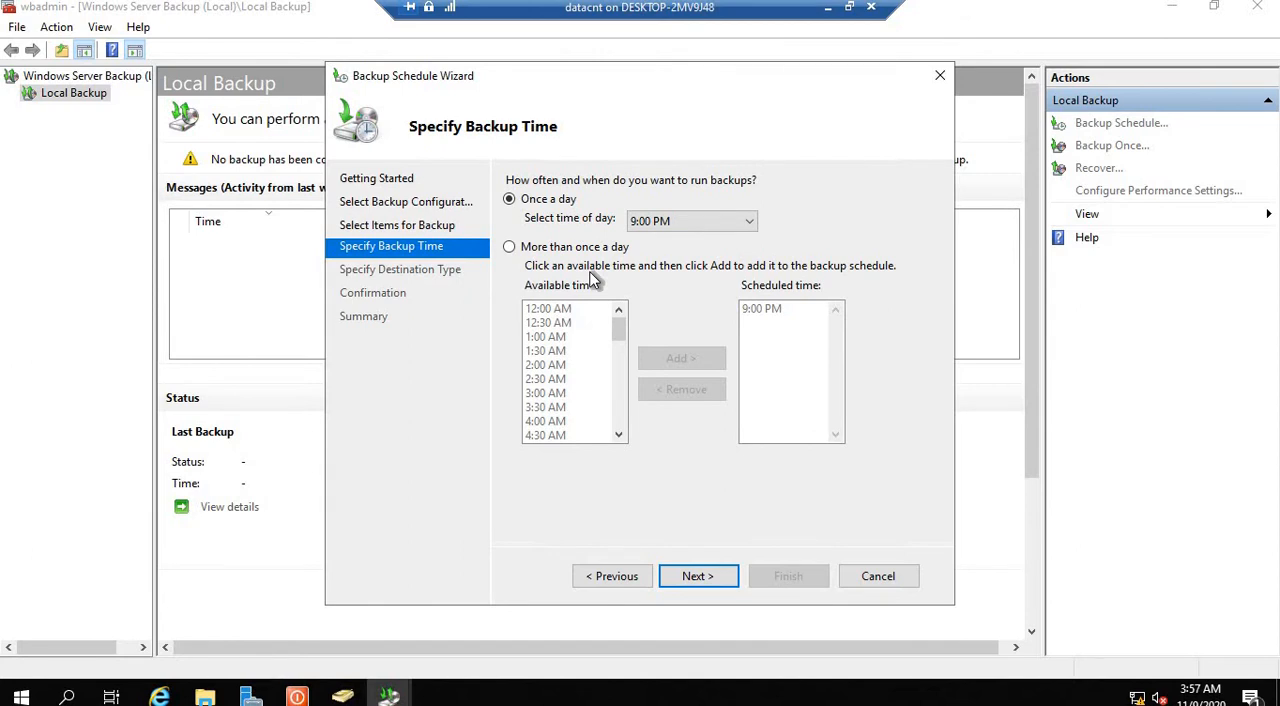
pyautogui.click(511, 250)
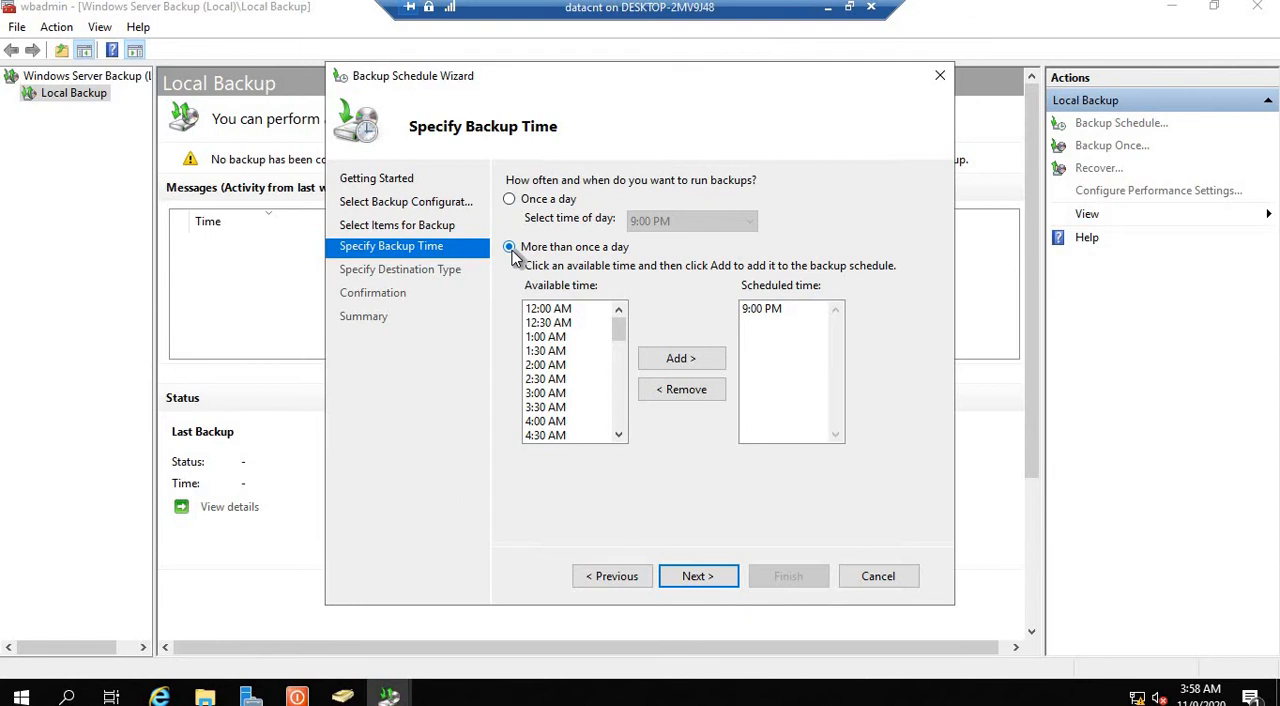
pyautogui.scroll(-2, 620, 335)
pyautogui.scroll(-3, 627, 361)
pyautogui.scroll(3, 624, 350)
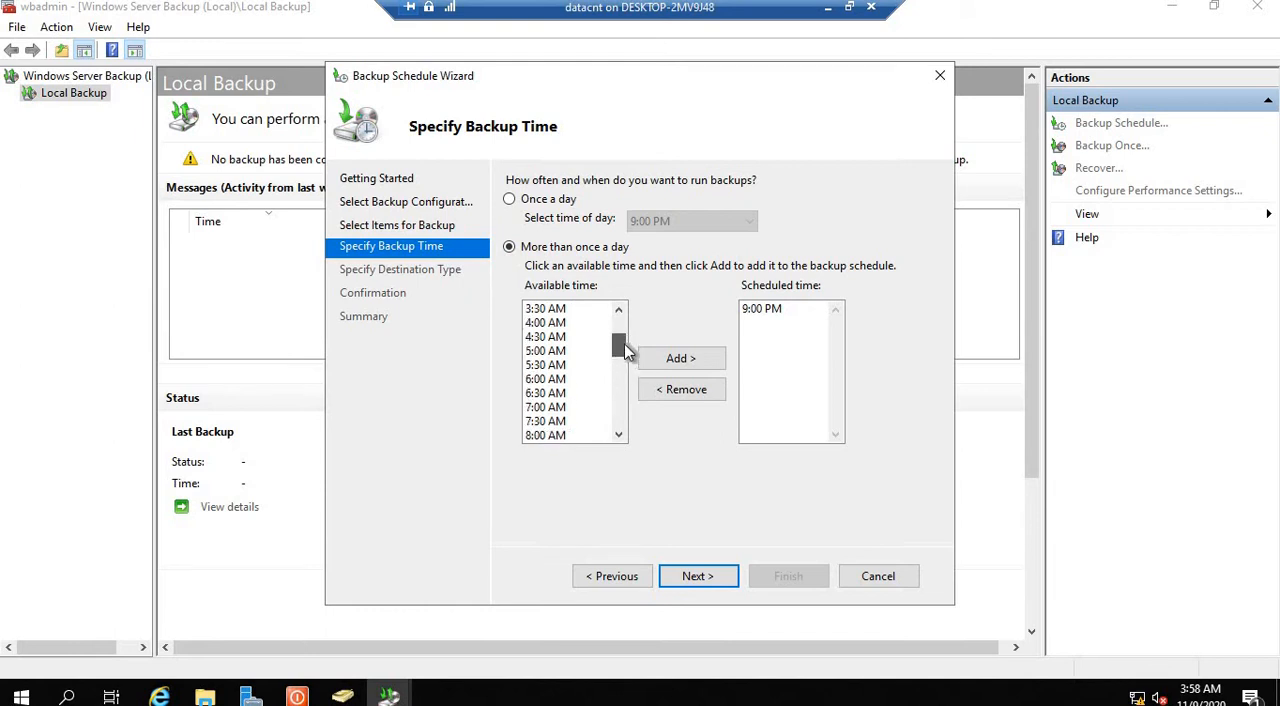
pyautogui.moveTo(620, 334); pyautogui.dragTo(635, 404)
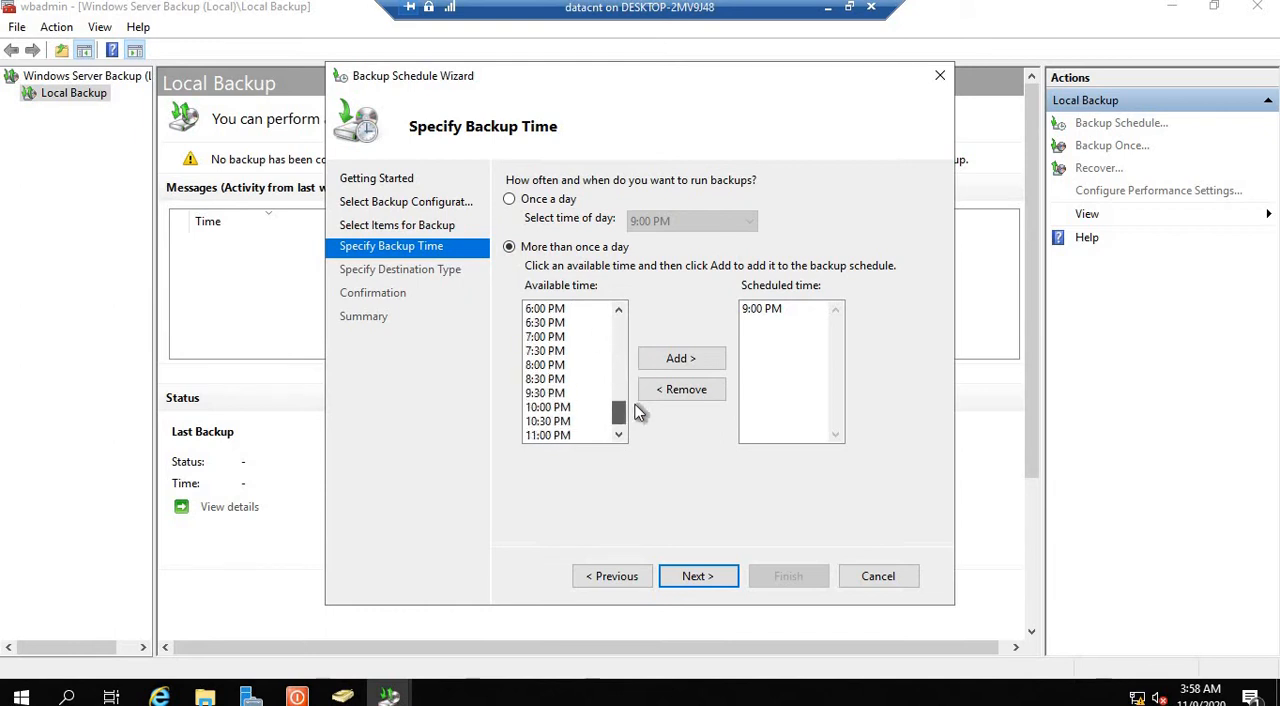
pyautogui.scroll(1, 631, 403)
pyautogui.scroll(2, 603, 346)
pyautogui.click(553, 380)
pyautogui.click(683, 358)
pyautogui.click(750, 323)
pyautogui.click(681, 389)
# Step: Add 4:30 PM as a second scheduled backup time and continue to the destination type
pyautogui.click(558, 379)
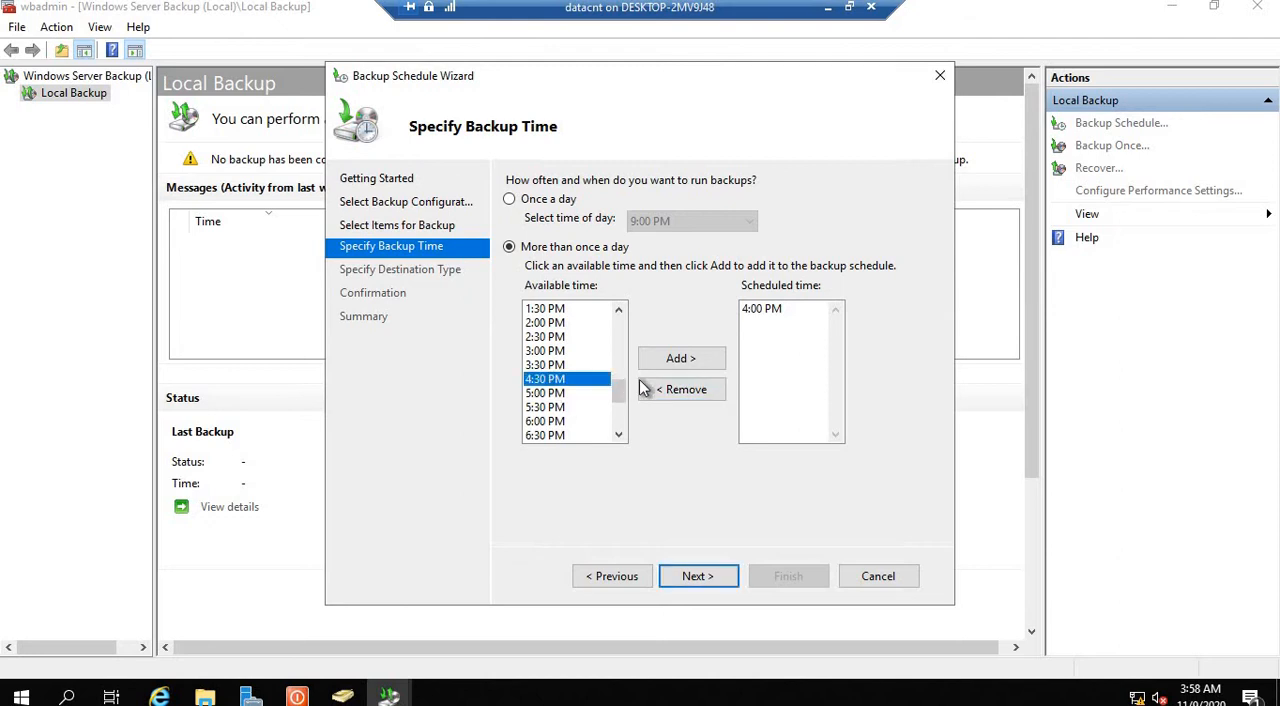
pyautogui.click(680, 358)
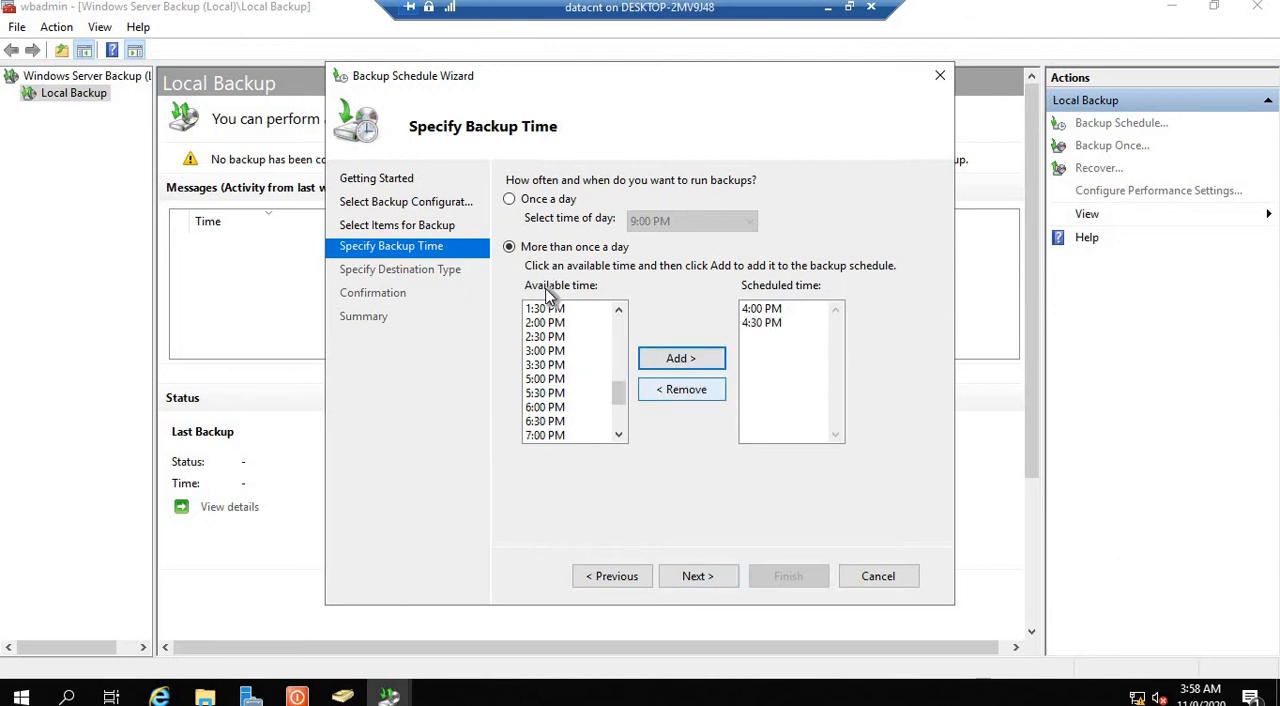
pyautogui.moveTo(619, 412); pyautogui.dragTo(621, 436)
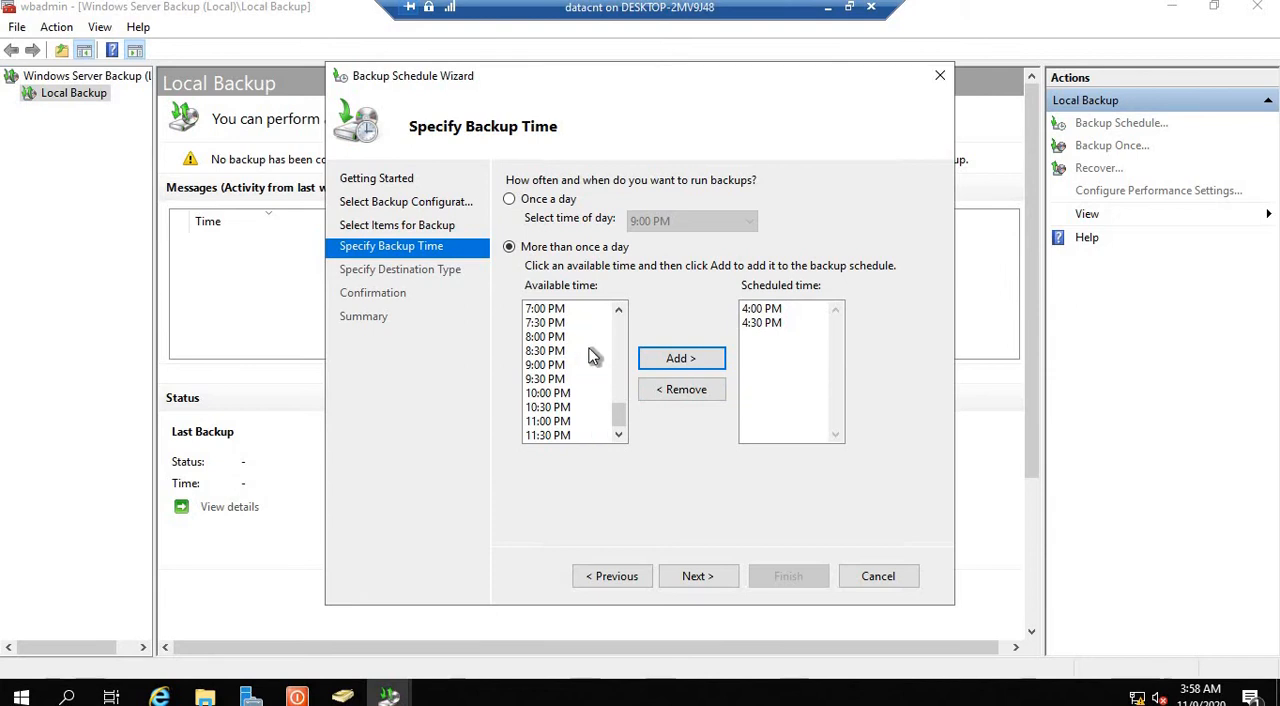
pyautogui.click(707, 576)
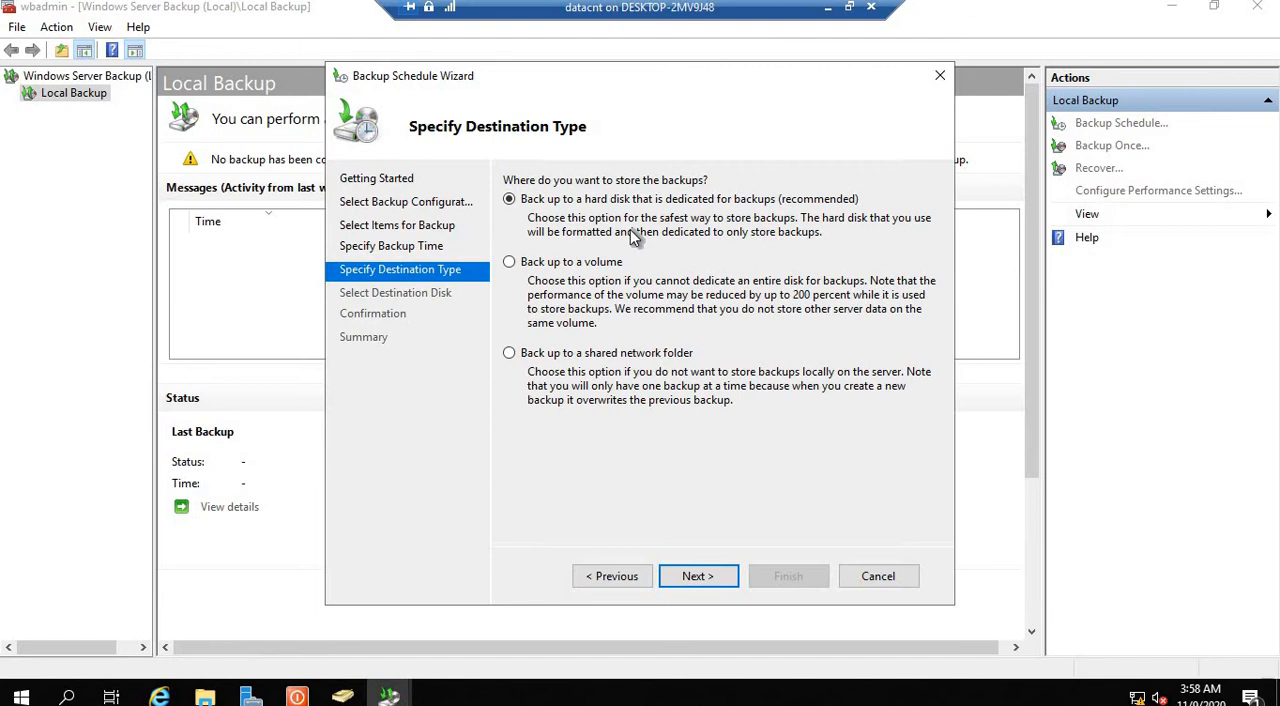
# Step: Choose to back up to a shared network folder and accept that each backup erases the previous one
pyautogui.click(510, 262)
pyautogui.click(510, 354)
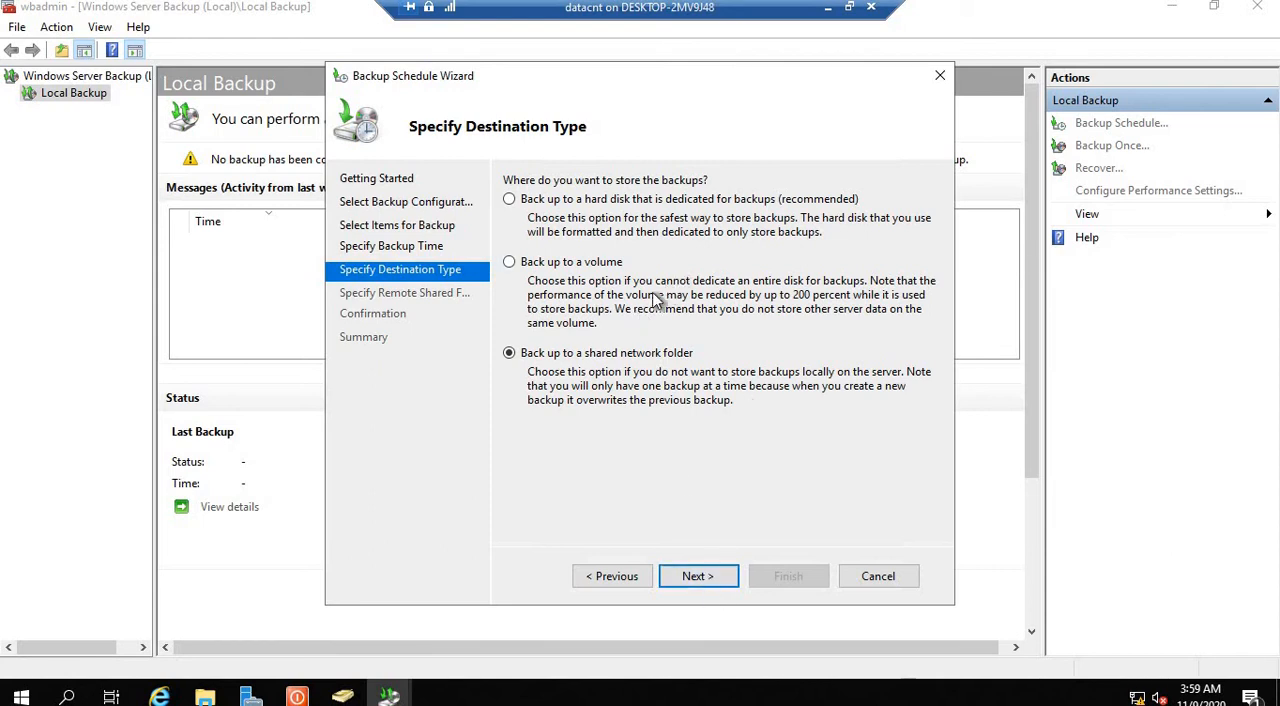
pyautogui.click(510, 200)
pyautogui.click(509, 262)
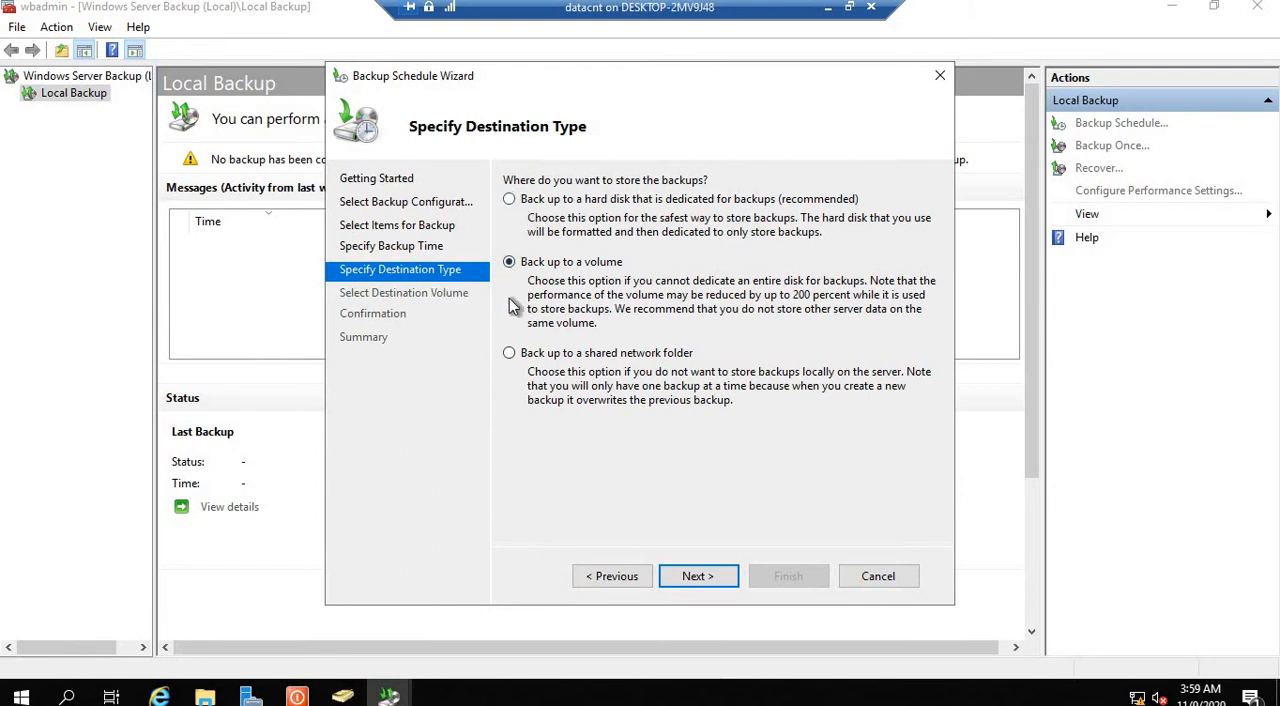
pyautogui.click(509, 353)
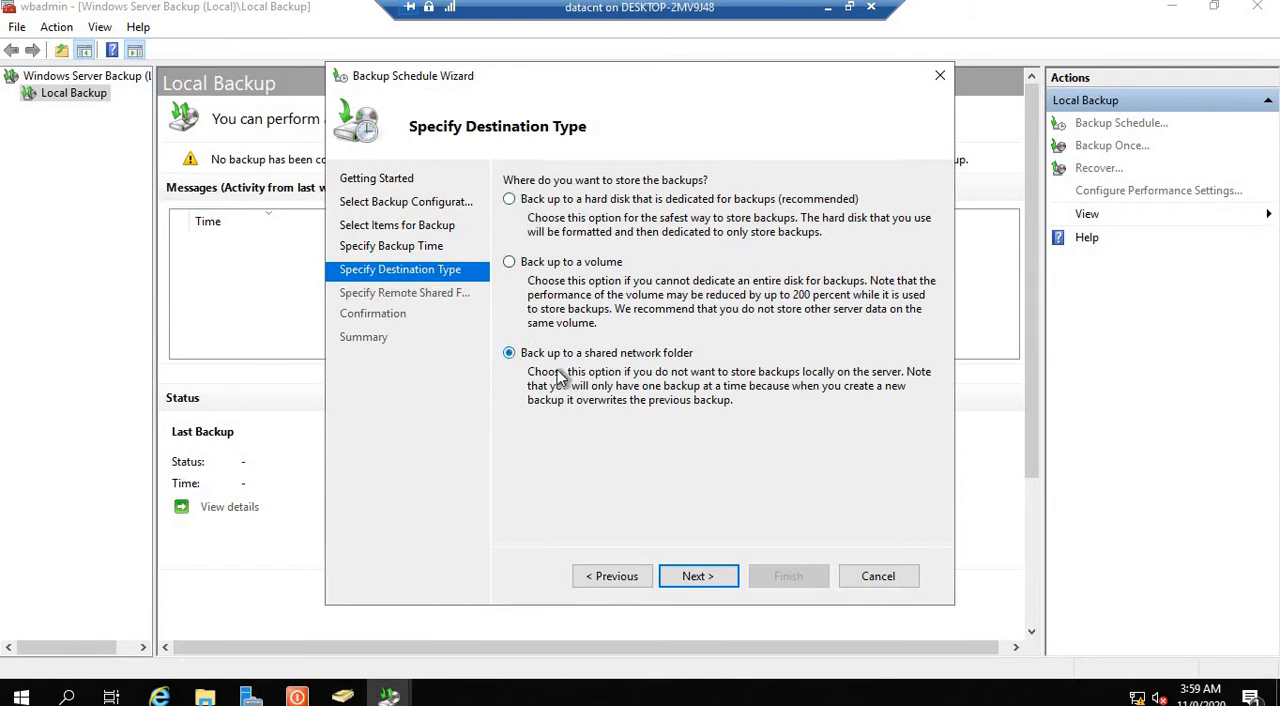
pyautogui.click(694, 575)
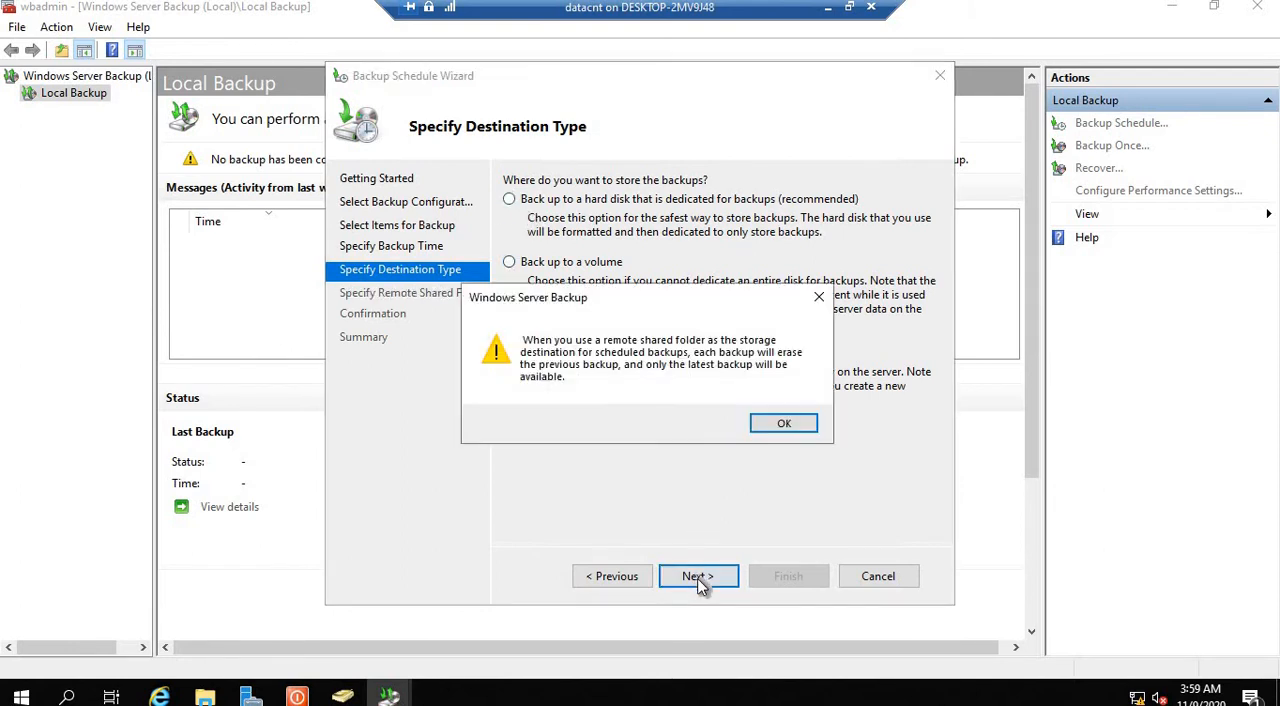
pyautogui.click(783, 424)
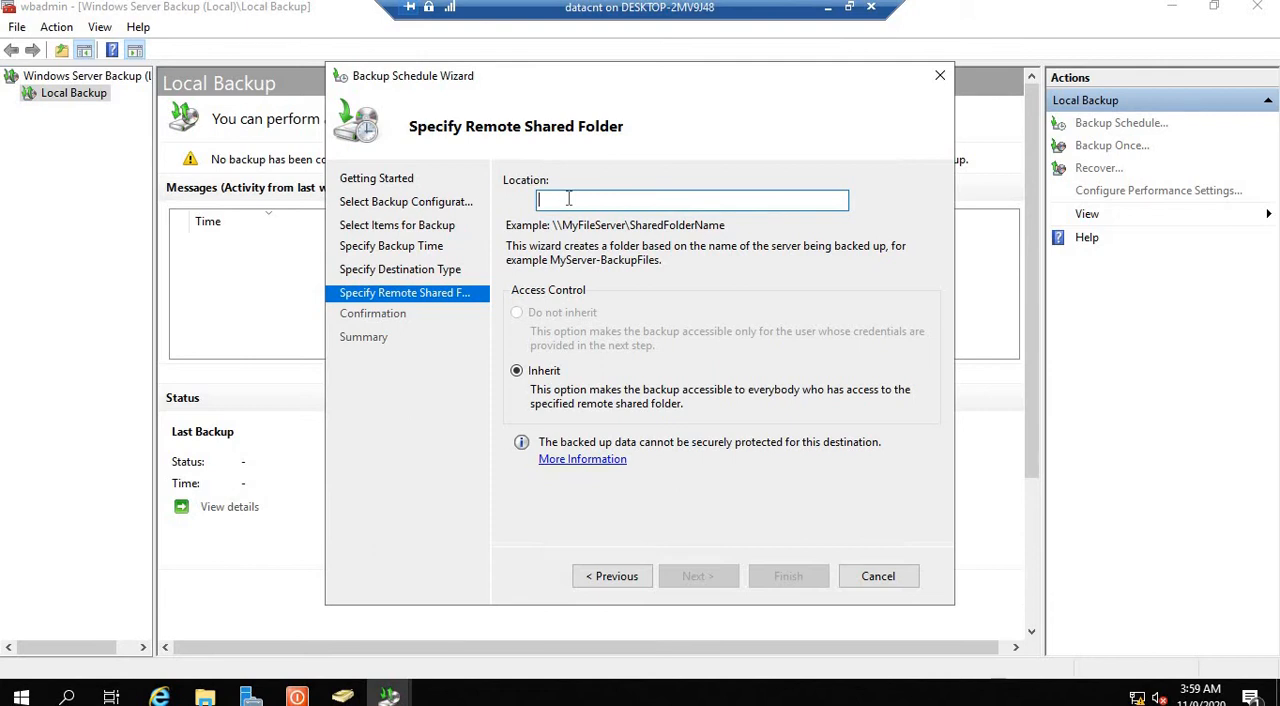
# Step: Set the remote shared folder location to \\192.168.1.2\store
pyautogui.write('\\\\')
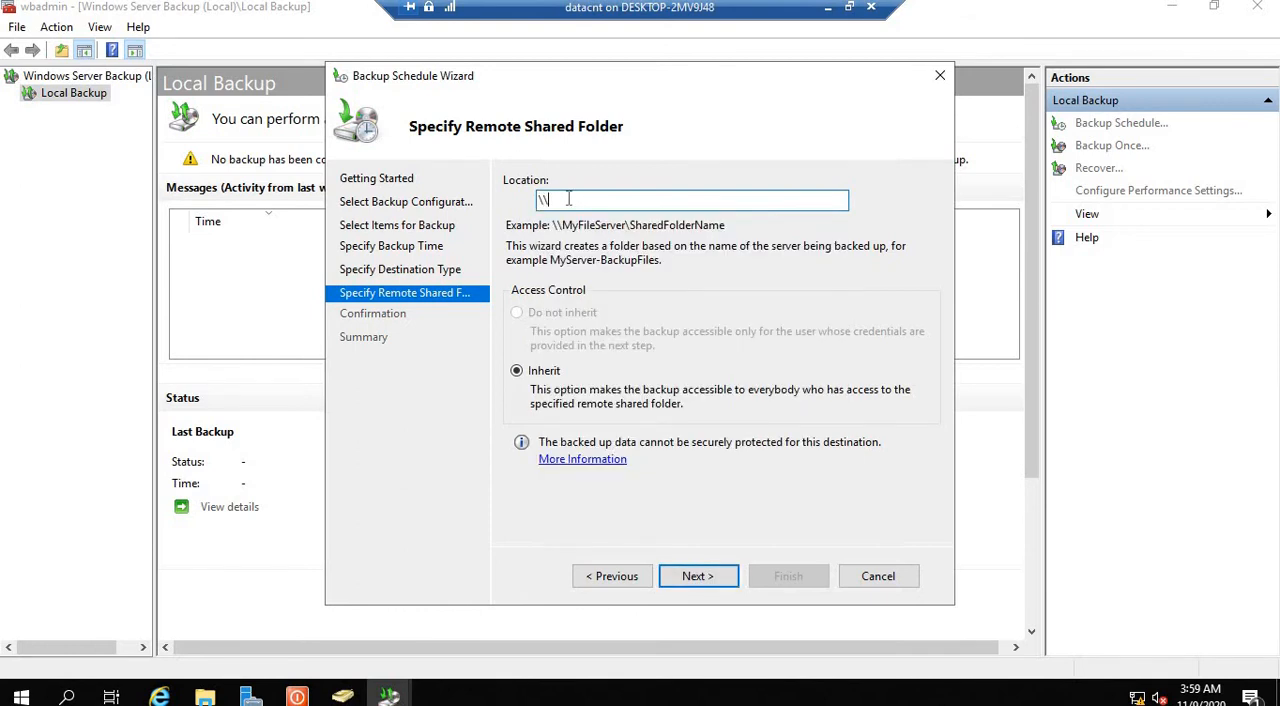
pyautogui.write('192.168.1')
pyautogui.write('.100')
pyautogui.press('BackSpace')
pyautogui.press('BackSpace')
pyautogui.press('BackSpace')
pyautogui.write('2\\')
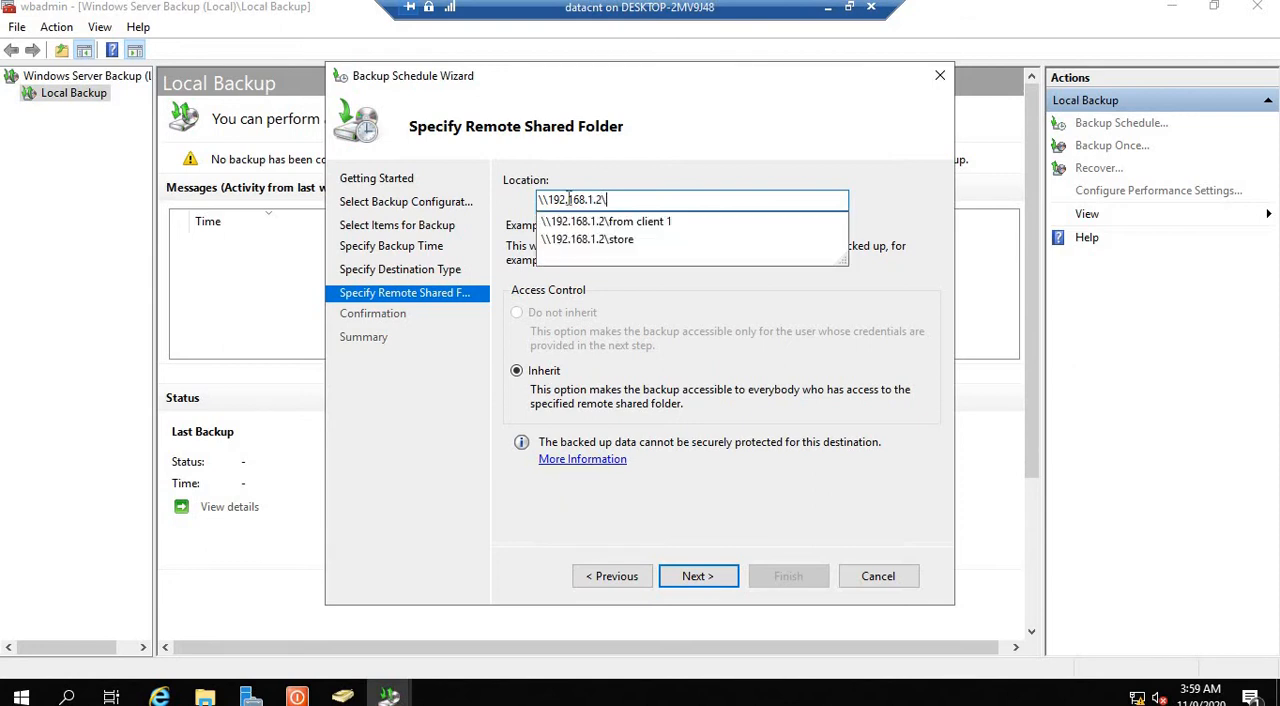
pyautogui.press('Down')
pyautogui.press('Down')
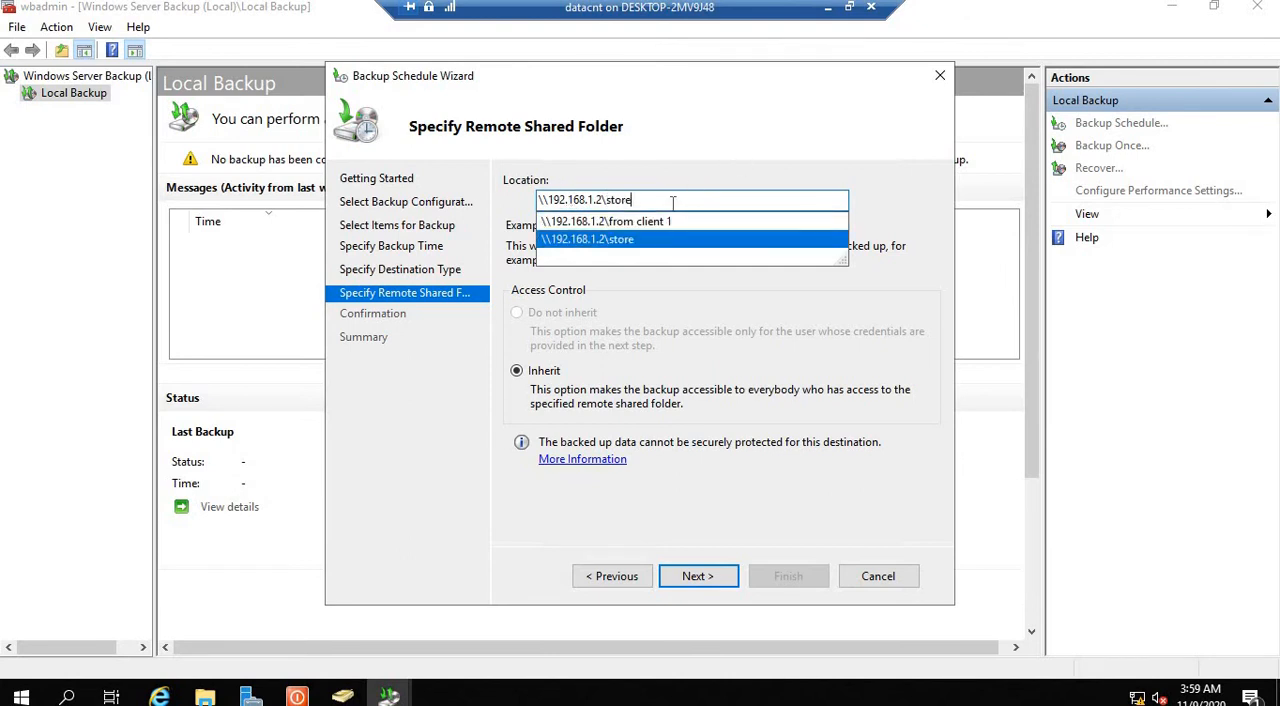
pyautogui.click(760, 132)
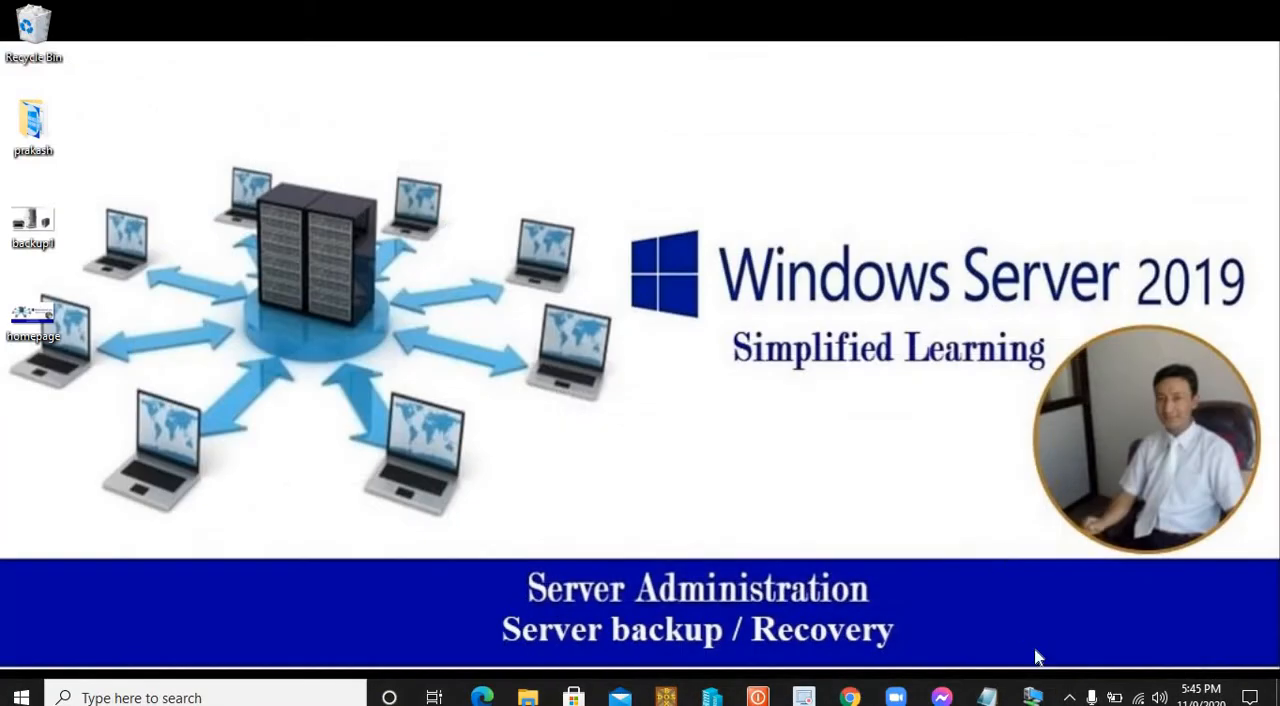
# Step: Switch to the WIN 10 virtual machine and sign in to the administrator account with its password
pyautogui.moveTo(1032, 695)
pyautogui.click(1102, 634)
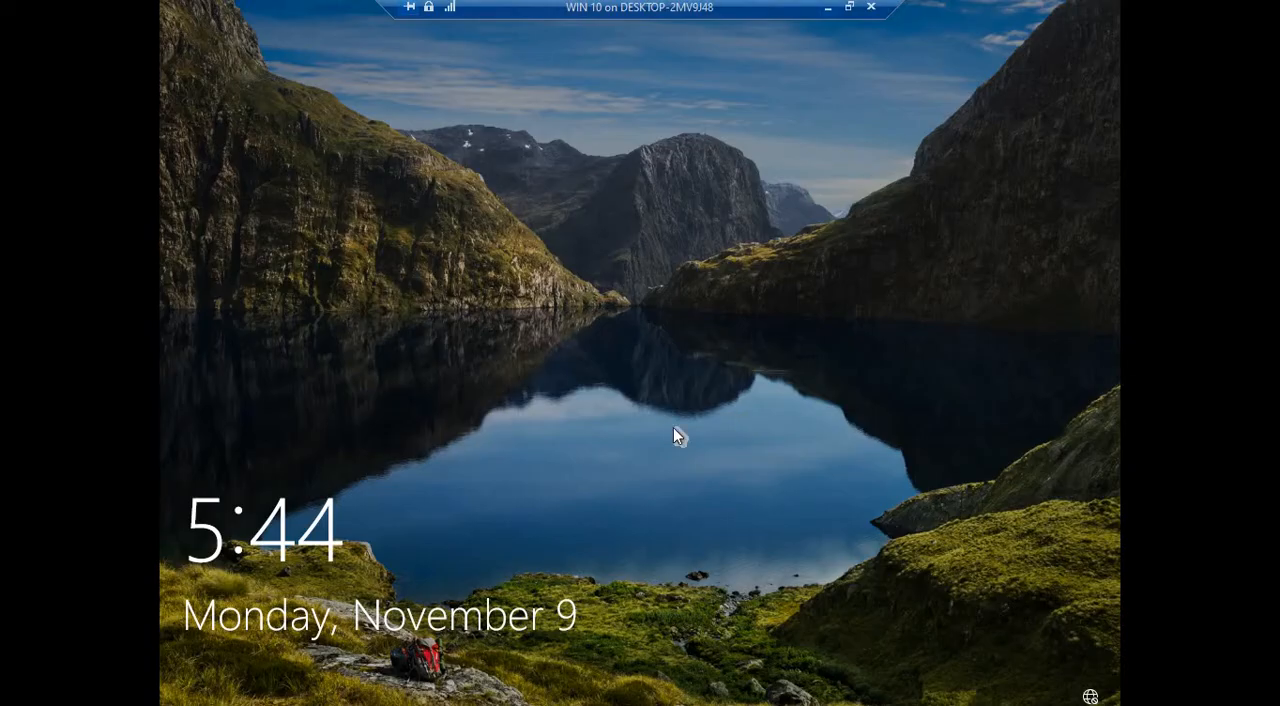
pyautogui.click(645, 363)
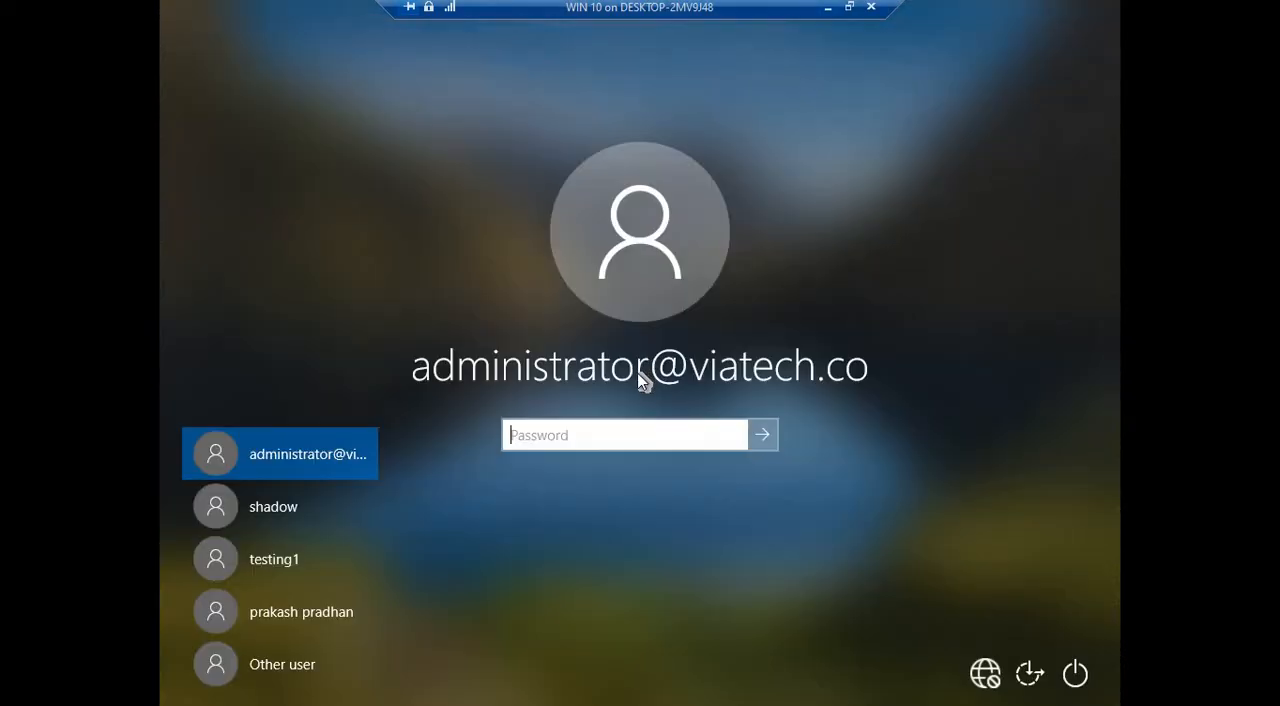
pyautogui.write('********')
pyautogui.press('Return')
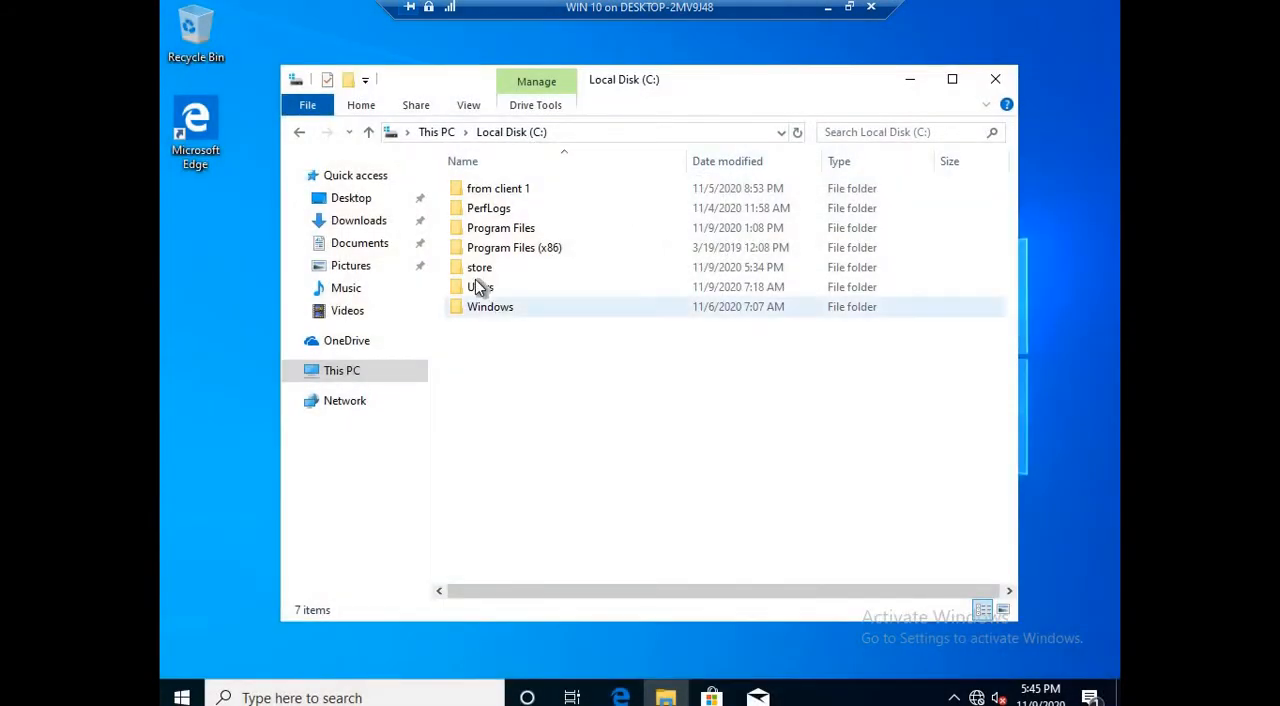
# Step: Check the sharing permissions of the C:\store folder, leave them as they are, and close File Explorer
pyautogui.click(475, 278)
pyautogui.rightClick(475, 280)
pyautogui.click(553, 615)
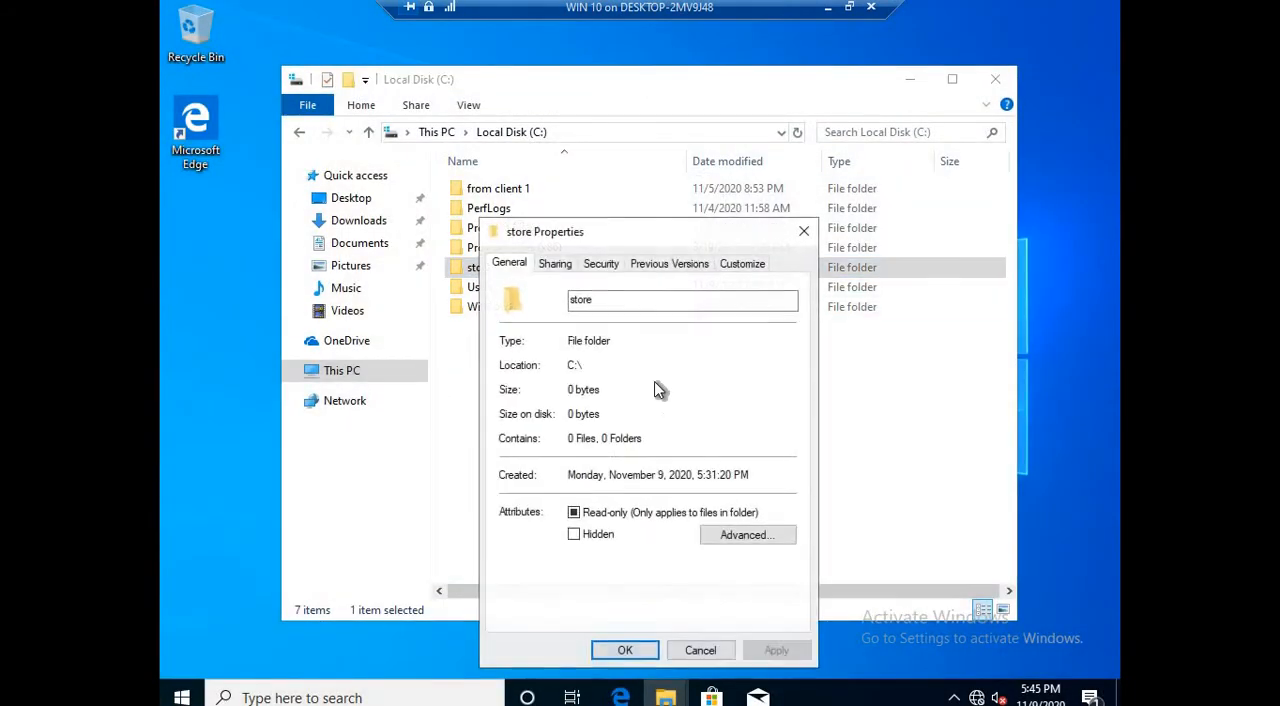
pyautogui.click(556, 263)
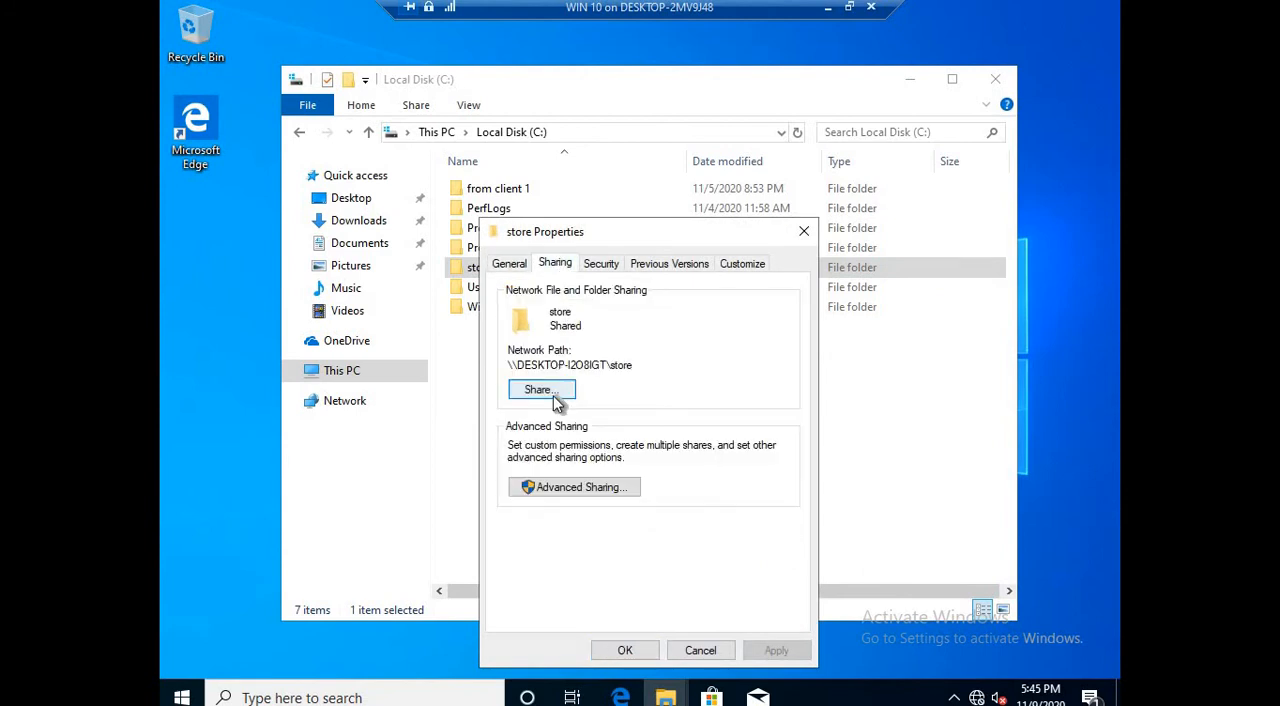
pyautogui.click(548, 391)
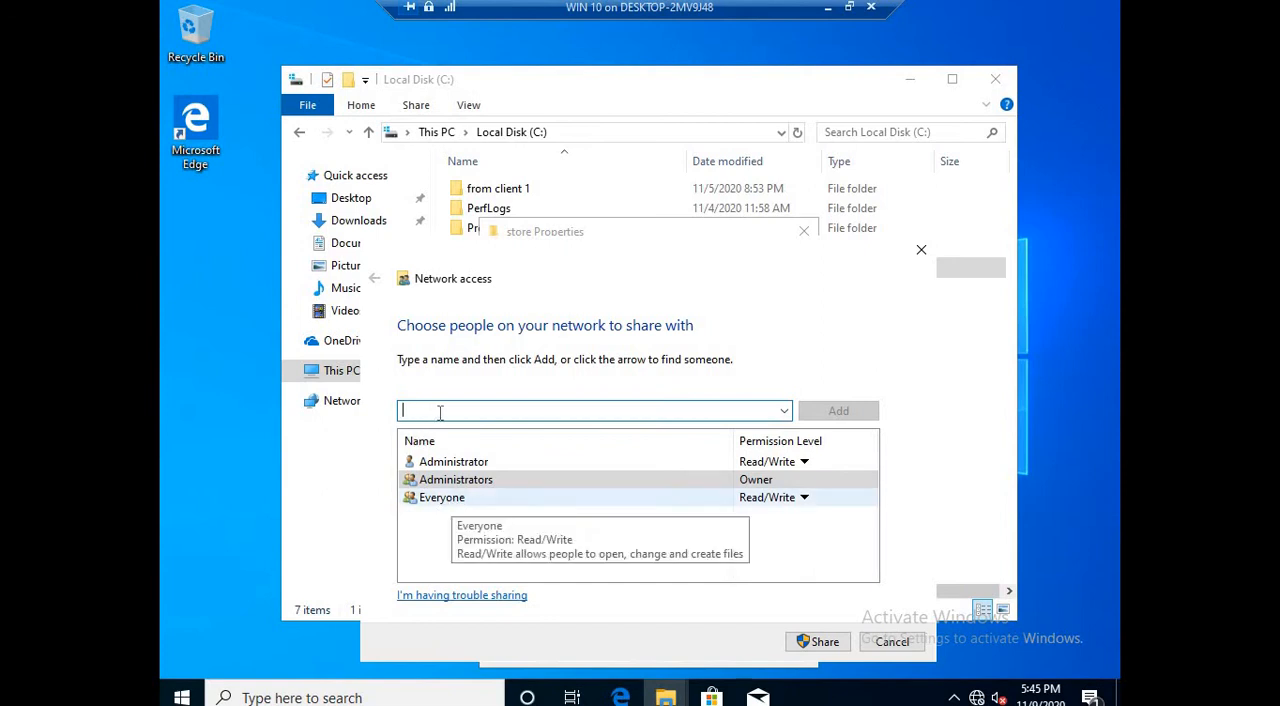
pyautogui.click(519, 486)
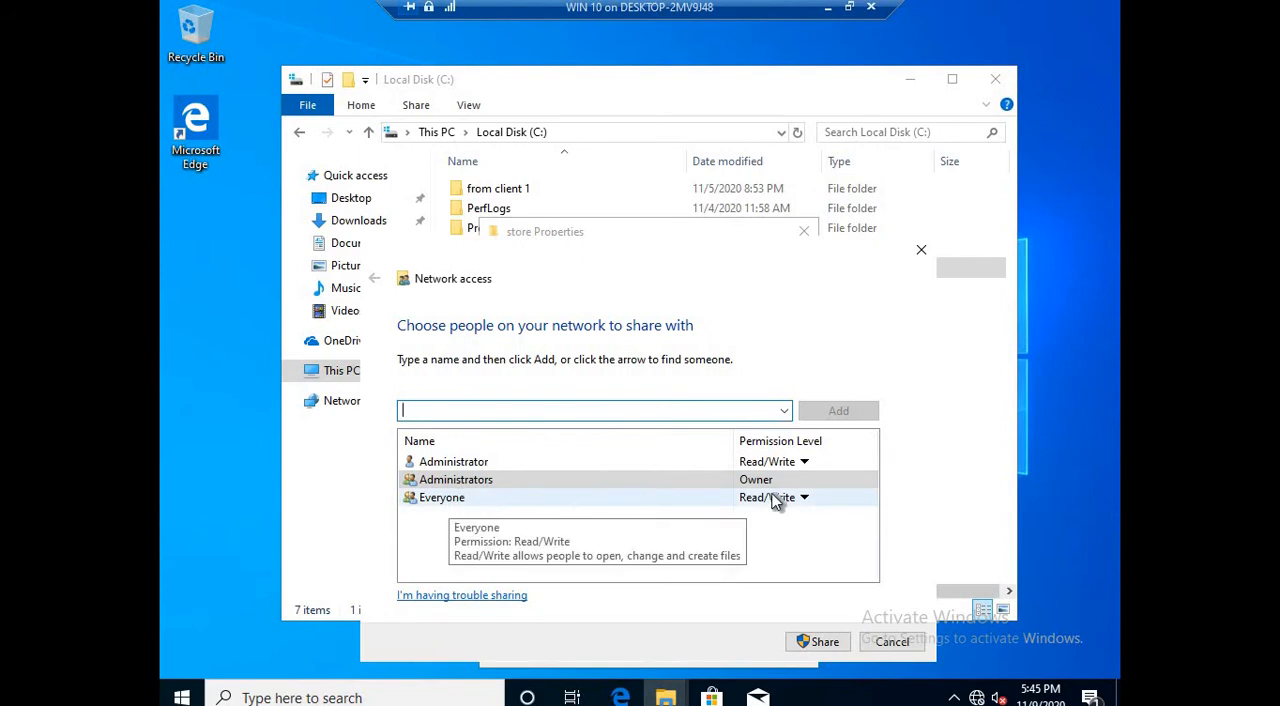
pyautogui.click(892, 641)
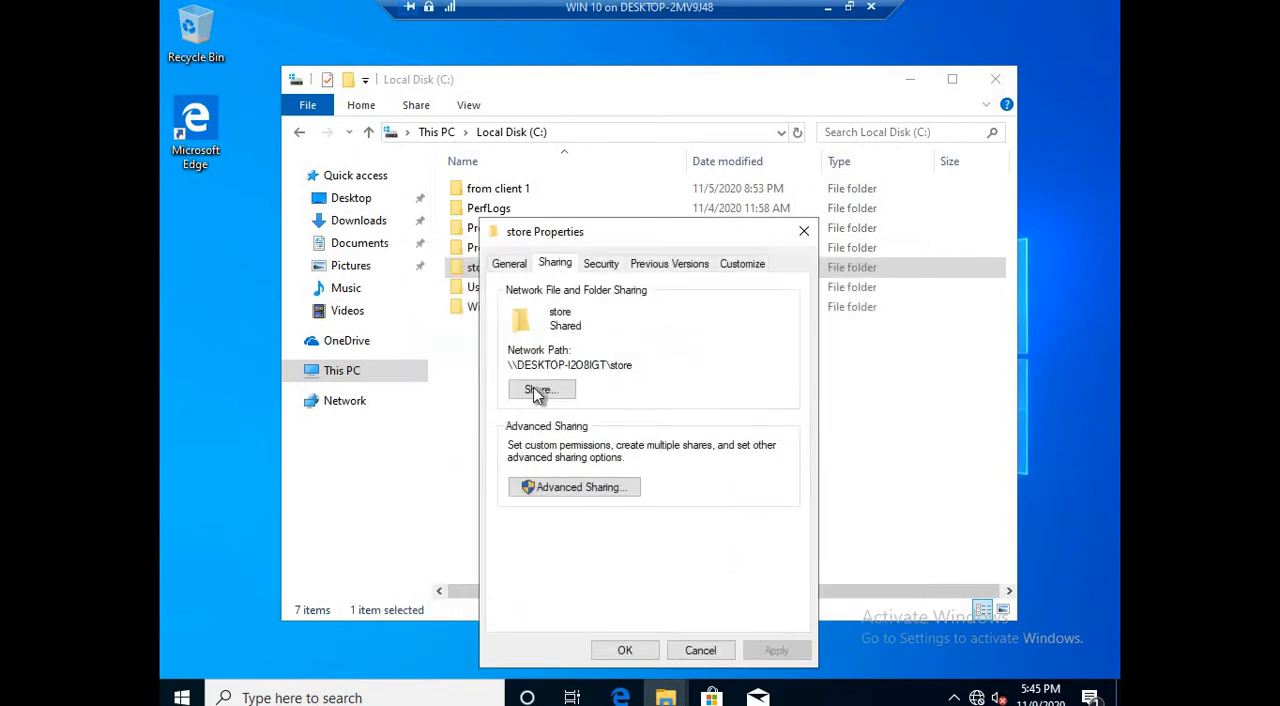
pyautogui.click(620, 650)
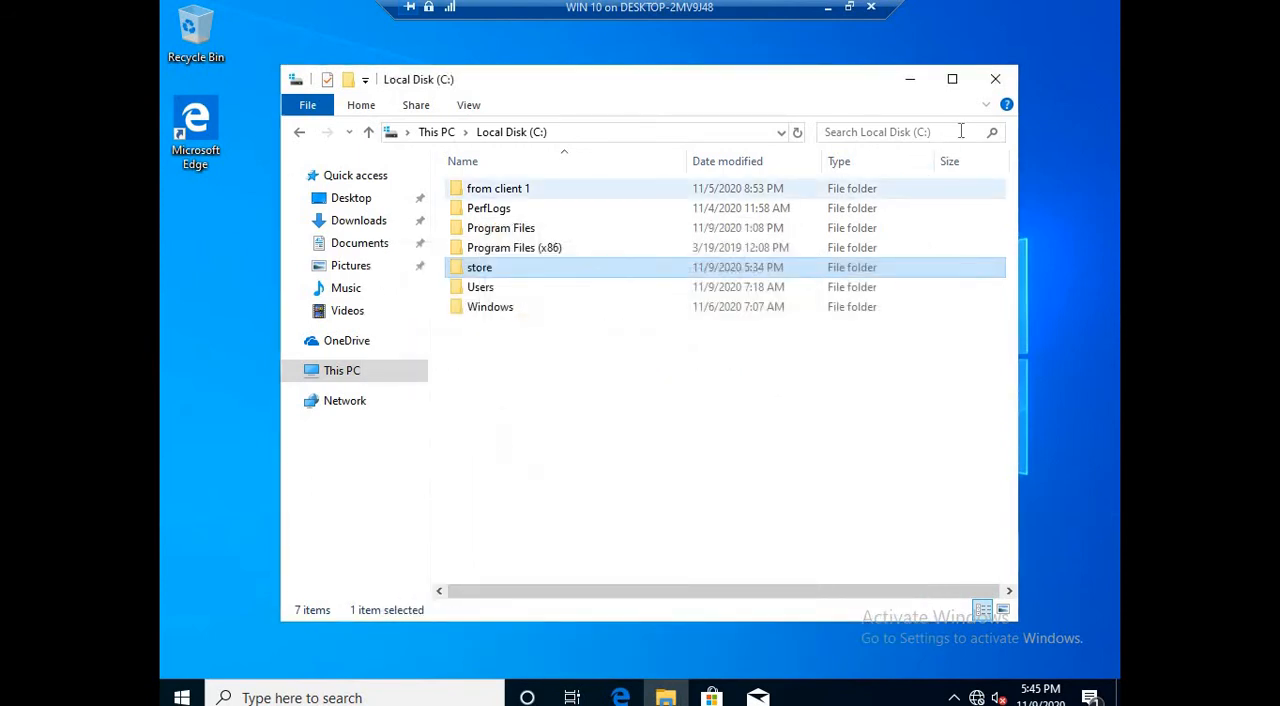
pyautogui.click(995, 79)
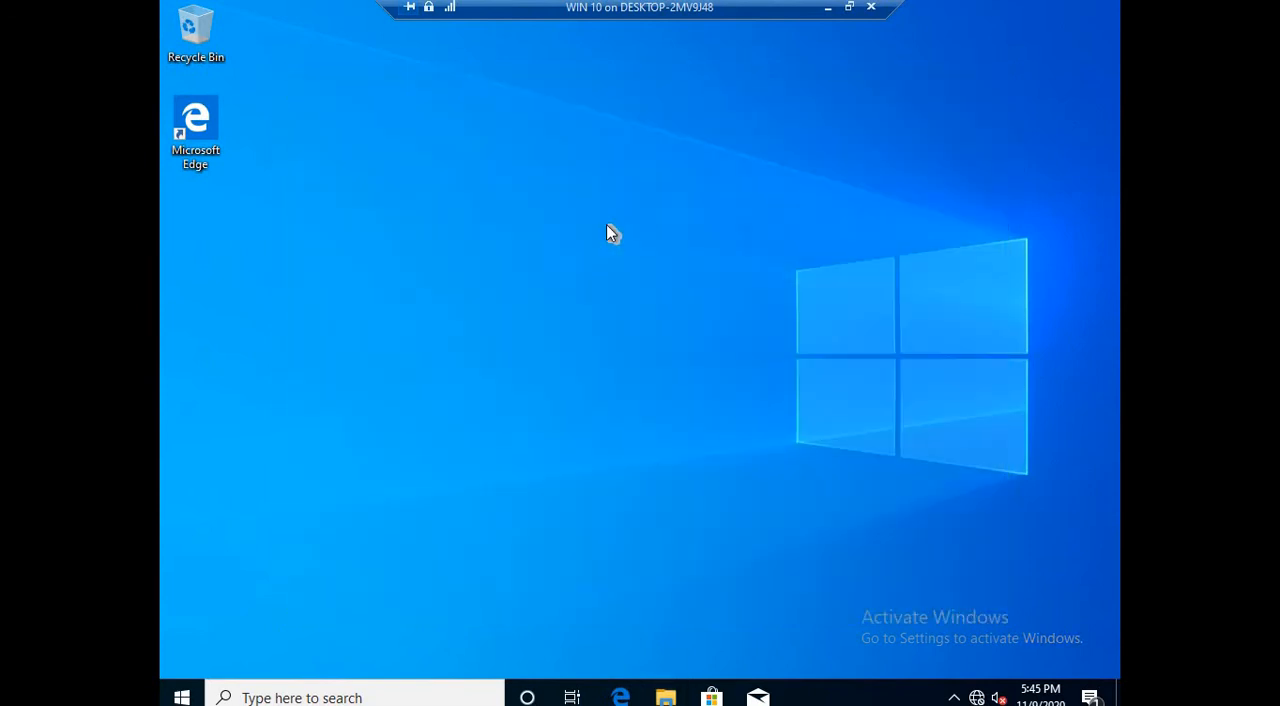
# Step: Open the network path \\192.168.1.2\store to test access to the shared folder, and close its window
pyautogui.press('super+r')
pyautogui.write('\\\\192.')
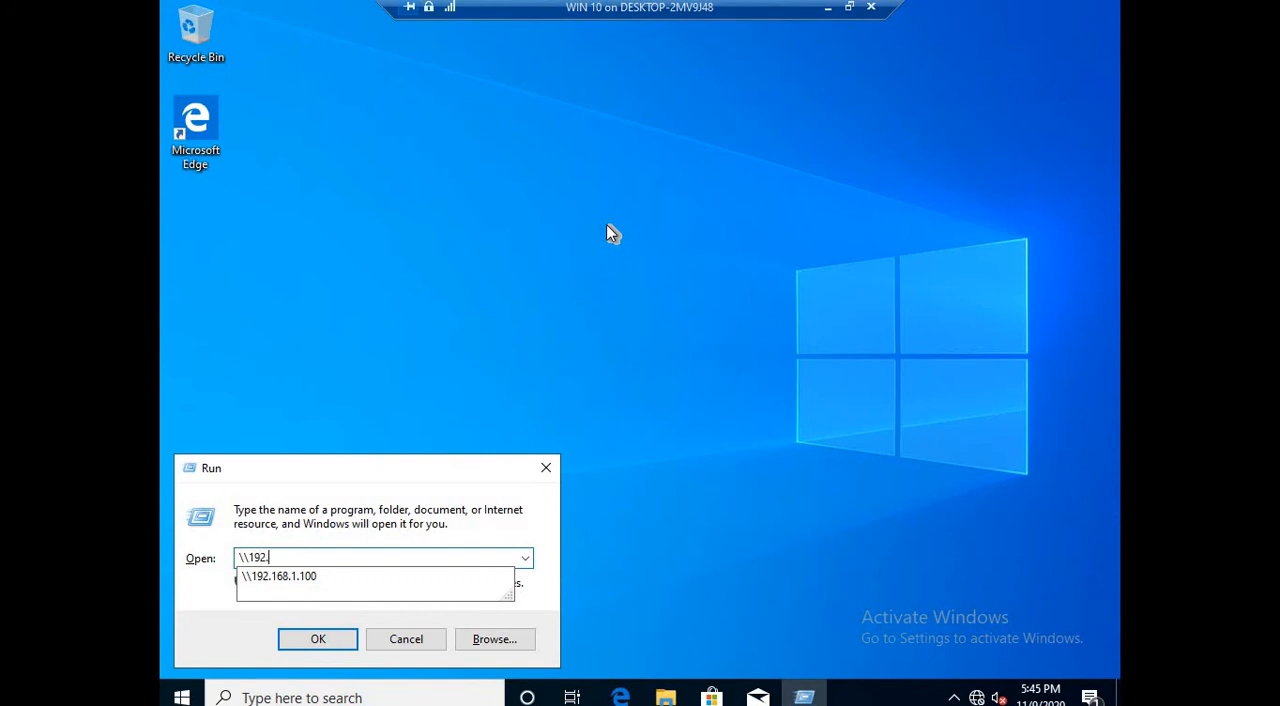
pyautogui.write('168.1.2')
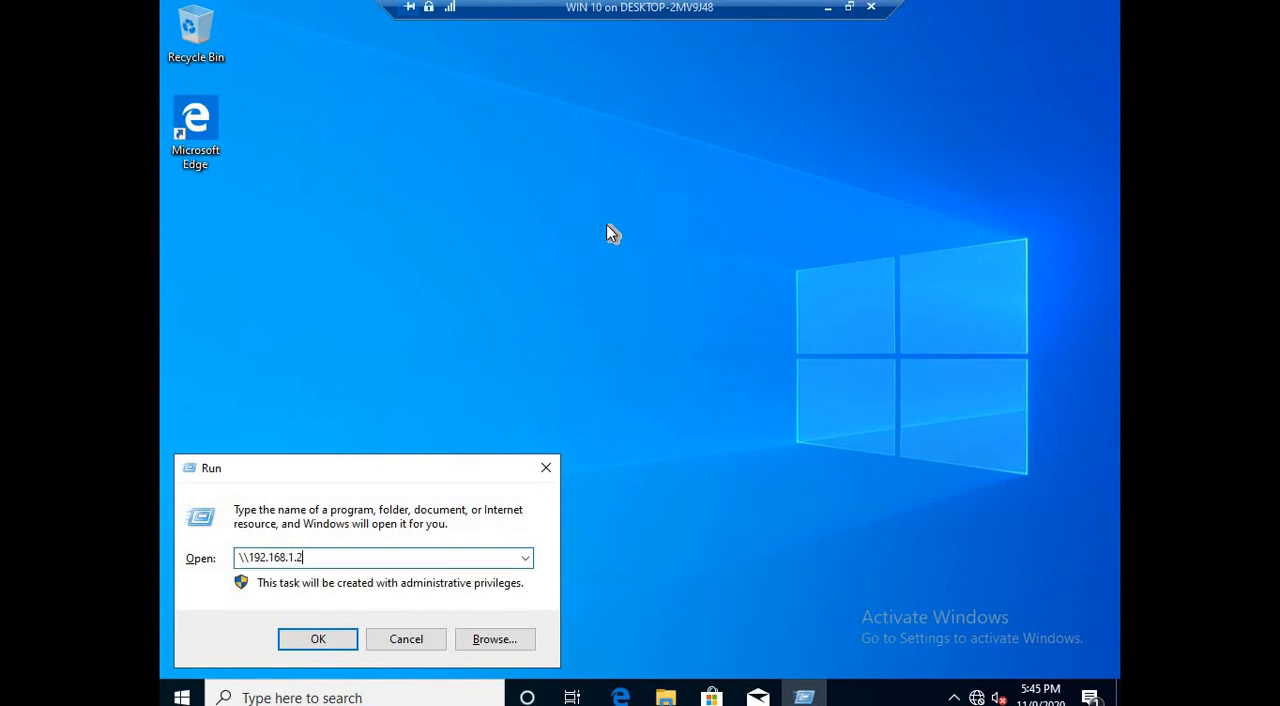
pyautogui.write('\\share')
pyautogui.press('Return')
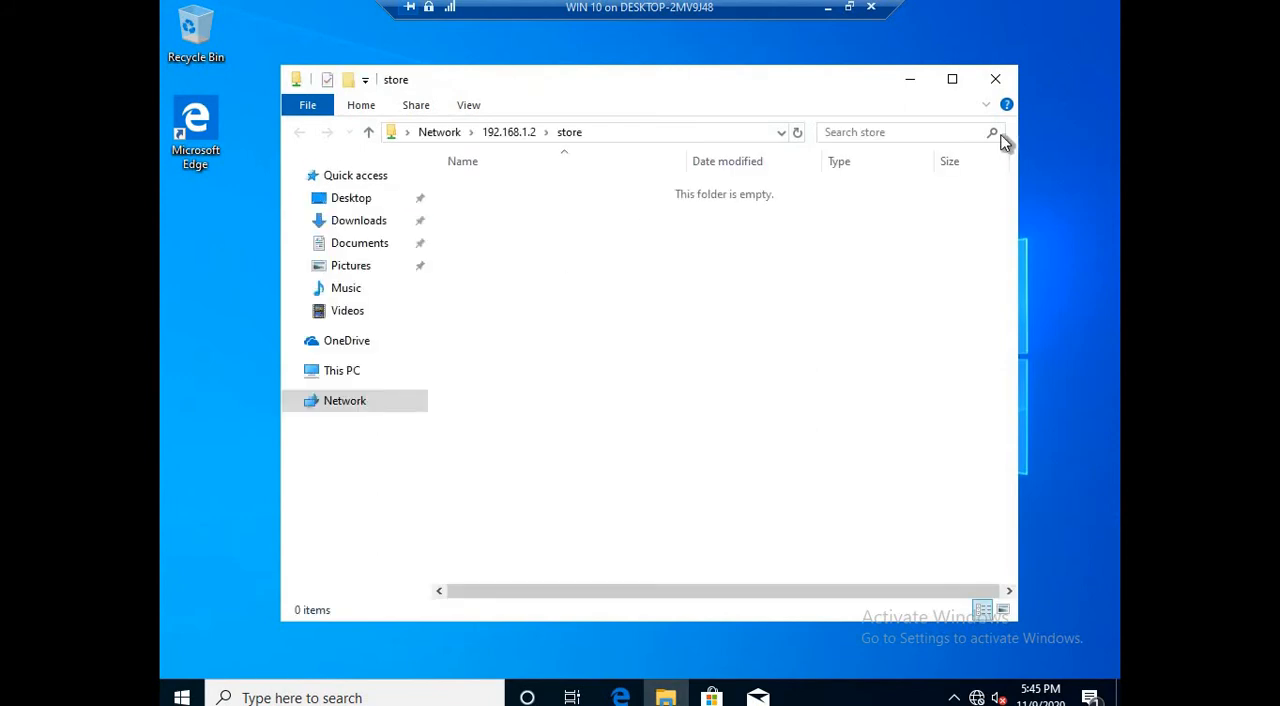
pyautogui.click(994, 84)
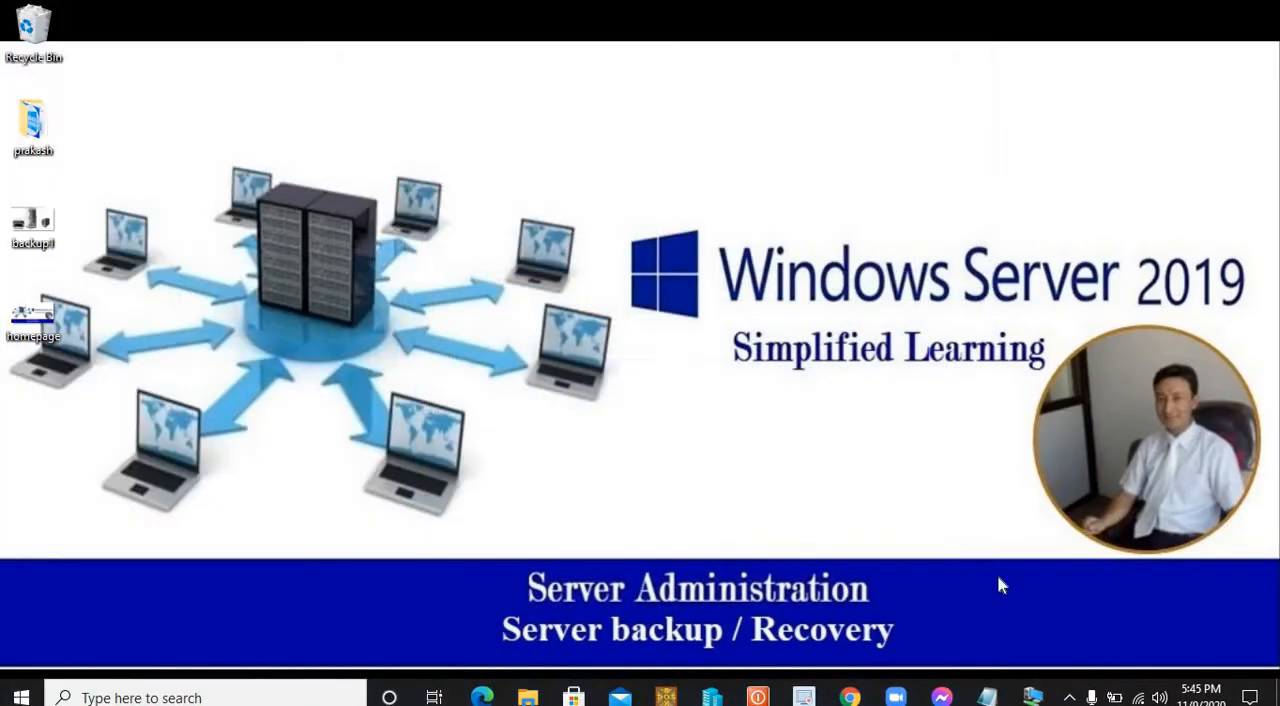
# Step: Switch back to the datacnt virtual machine, accept the remote shared folder, and register the schedule with the domain administrator's user name and password
pyautogui.moveTo(1033, 694)
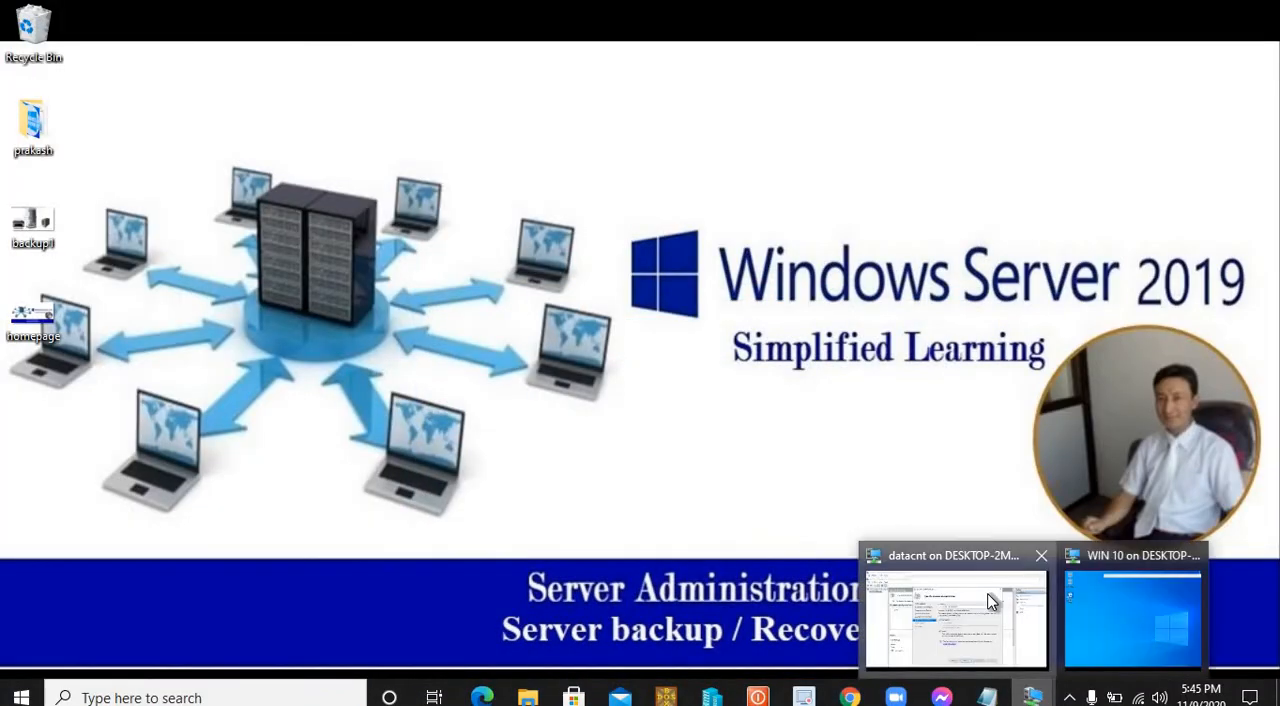
pyautogui.click(996, 603)
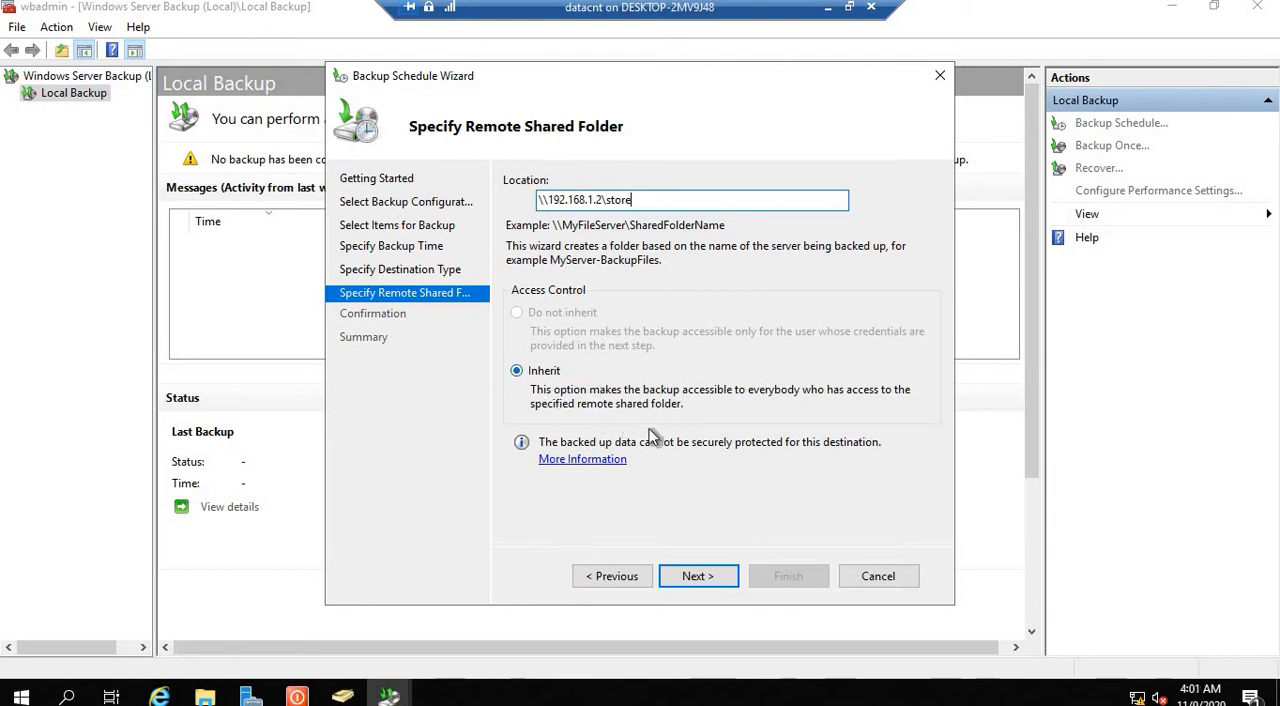
pyautogui.click(706, 575)
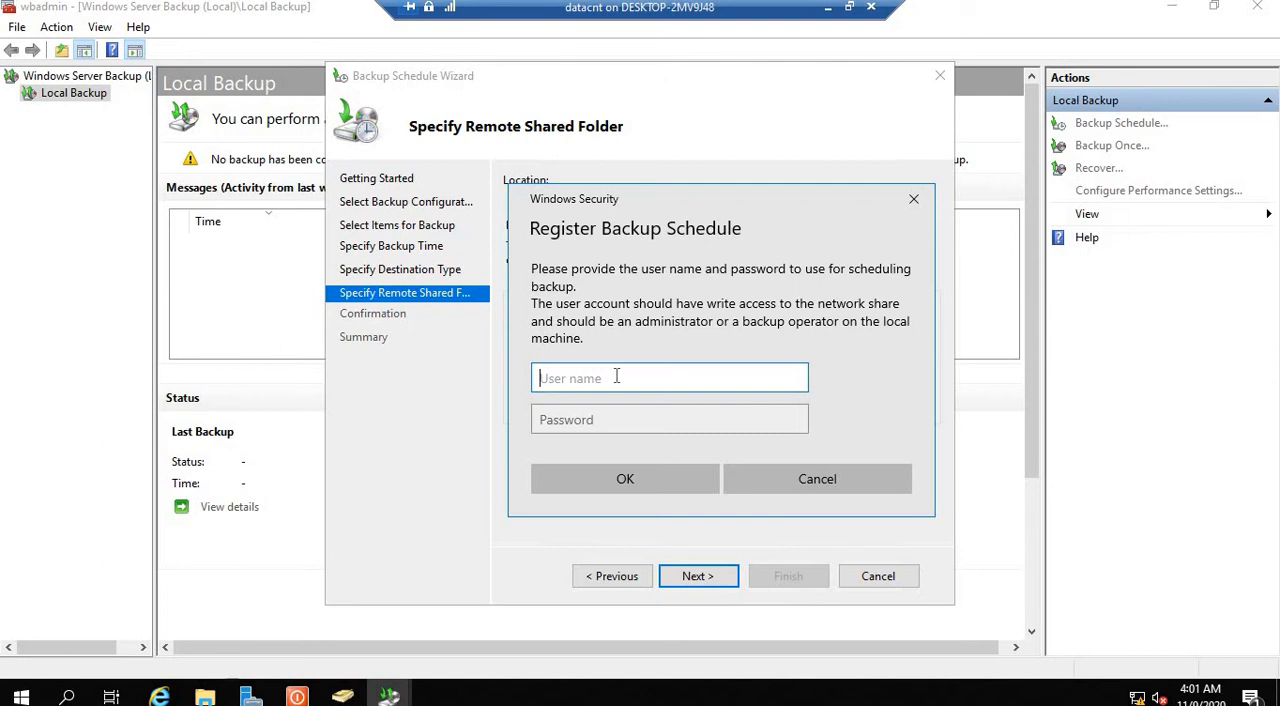
pyautogui.press('Tab')
pyautogui.write('•••••••')
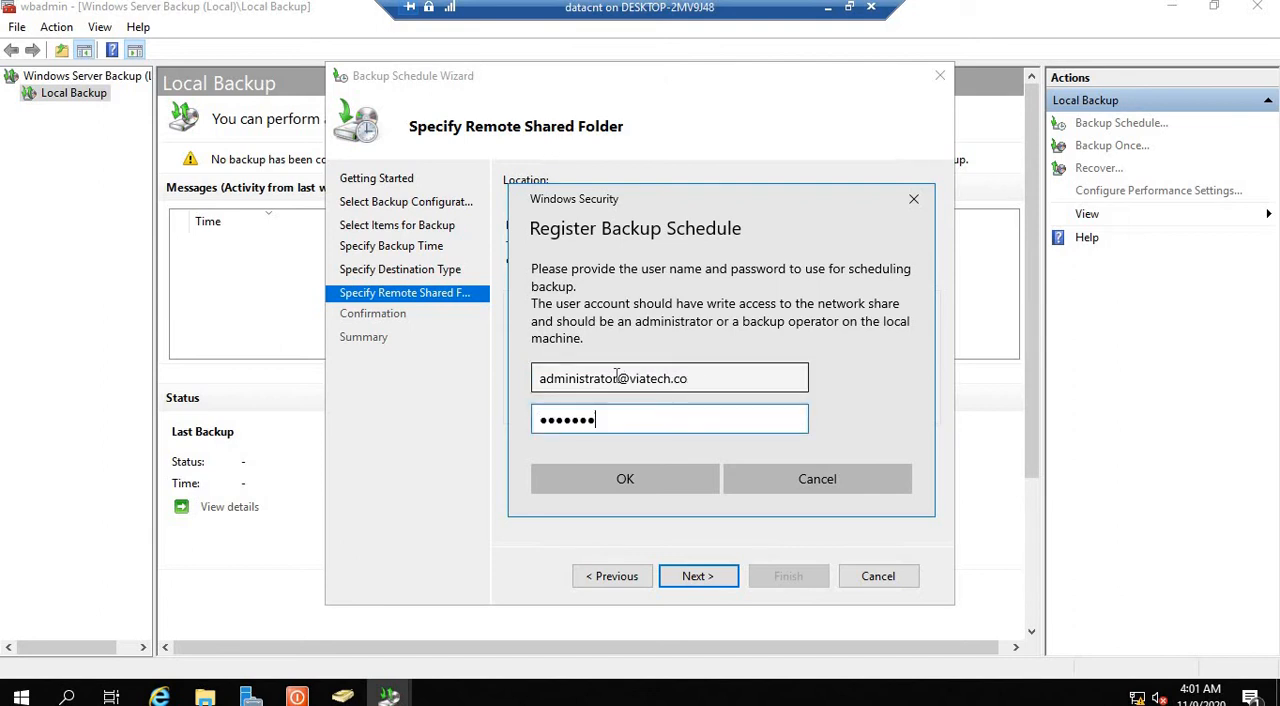
pyautogui.press('Return')
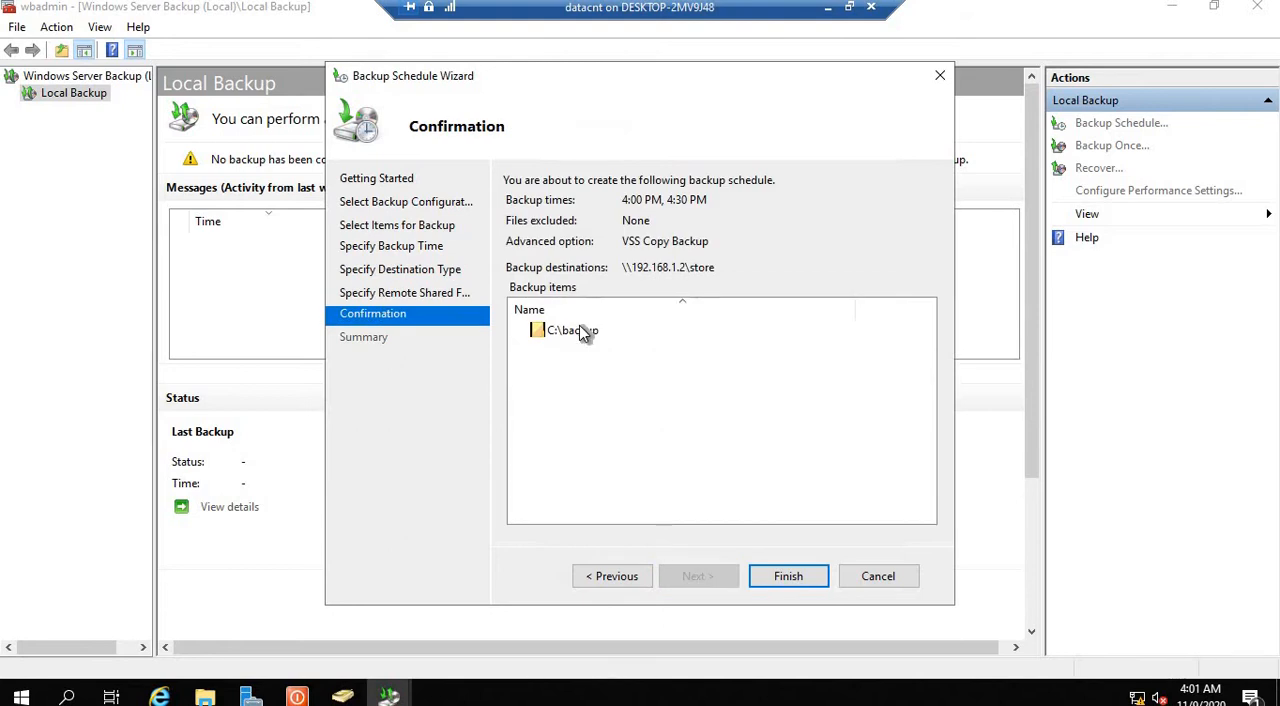
# Step: Confirm the backup schedule for C:\backup to create it, and close the Backup Schedule Wizard
pyautogui.click(579, 328)
pyautogui.click(794, 580)
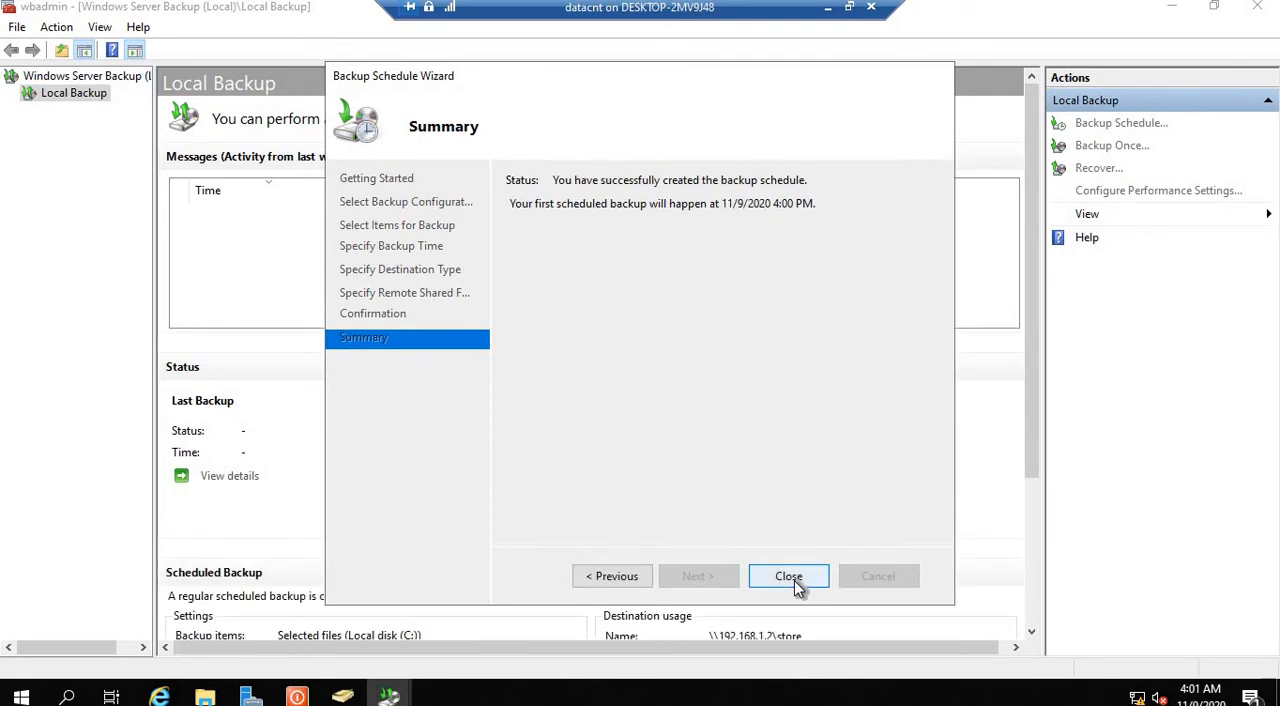
pyautogui.click(794, 580)
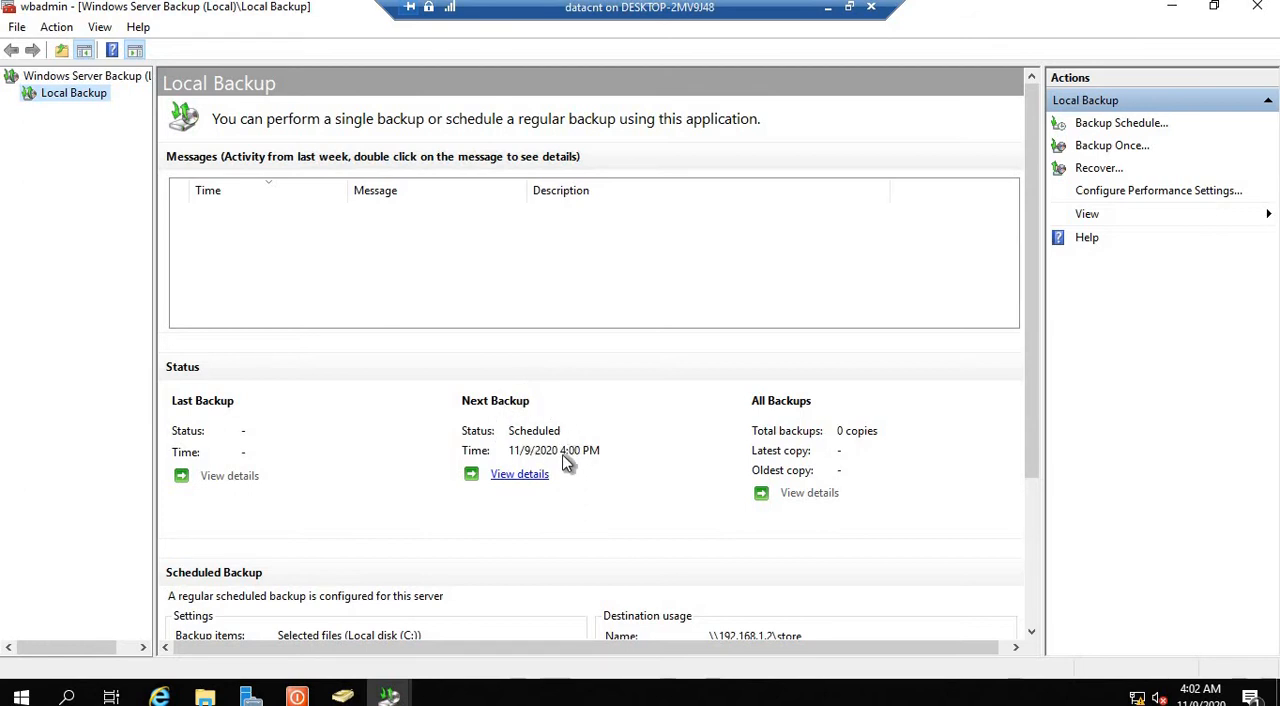
# Step: Open Task Scheduler from Server Manager, show the Backup folder under Microsoft > Windows in the library, and maximize the window
pyautogui.click(1167, 8)
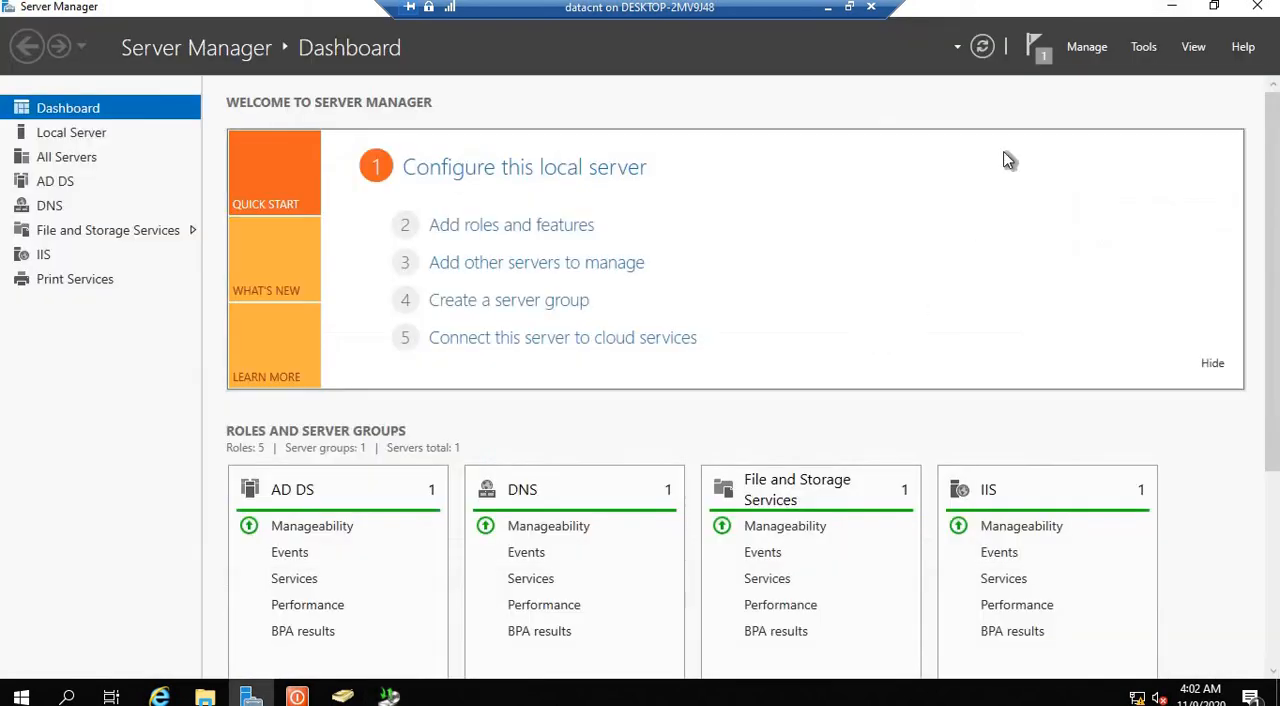
pyautogui.click(1138, 54)
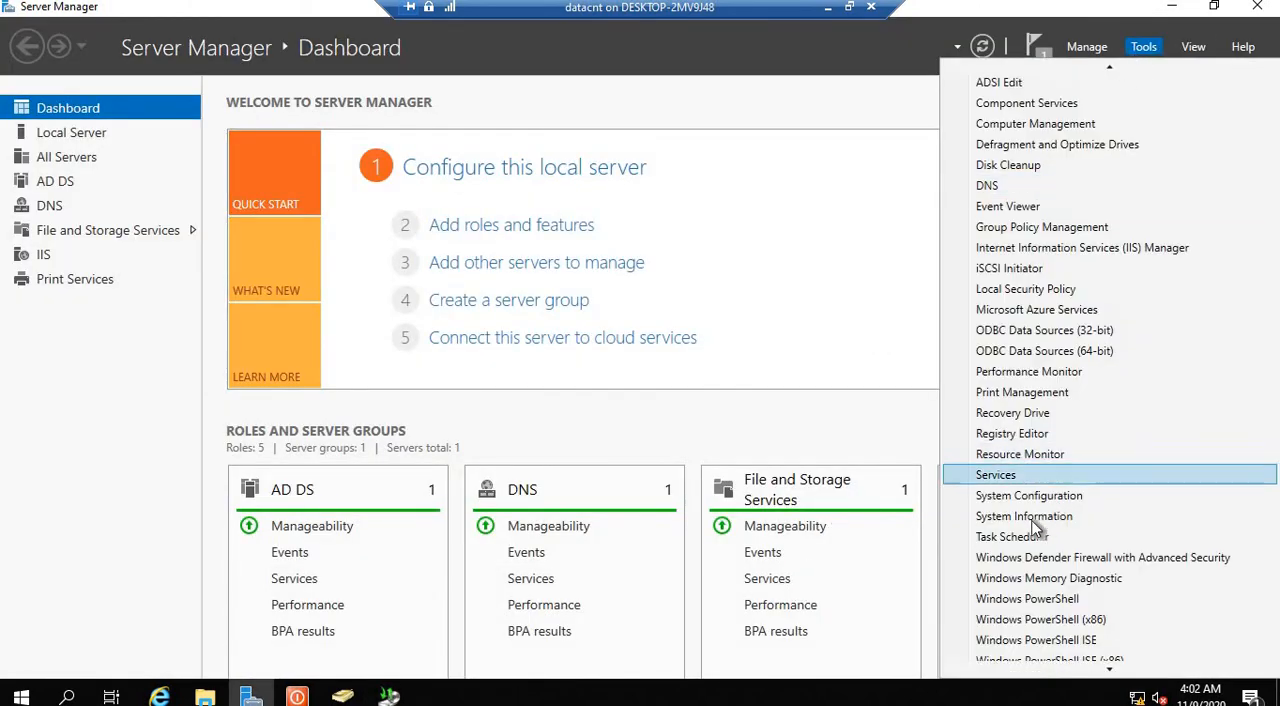
pyautogui.click(1023, 534)
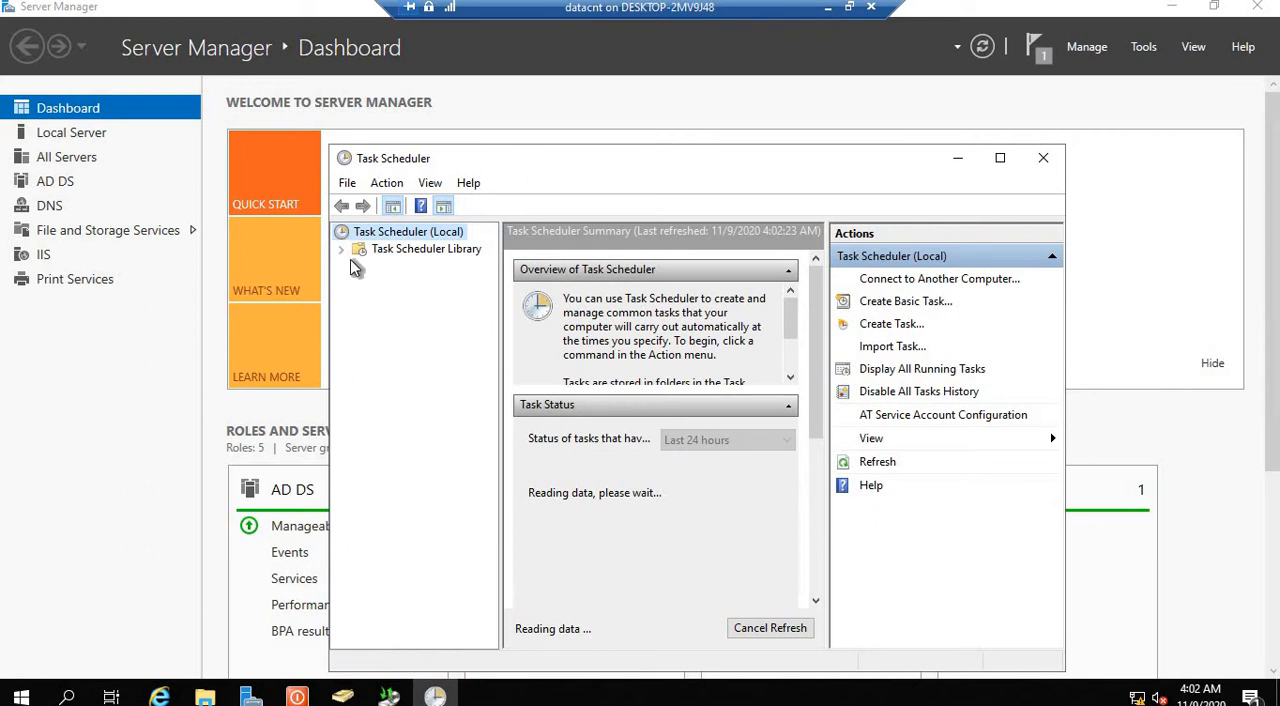
pyautogui.click(340, 249)
pyautogui.click(359, 265)
pyautogui.click(377, 283)
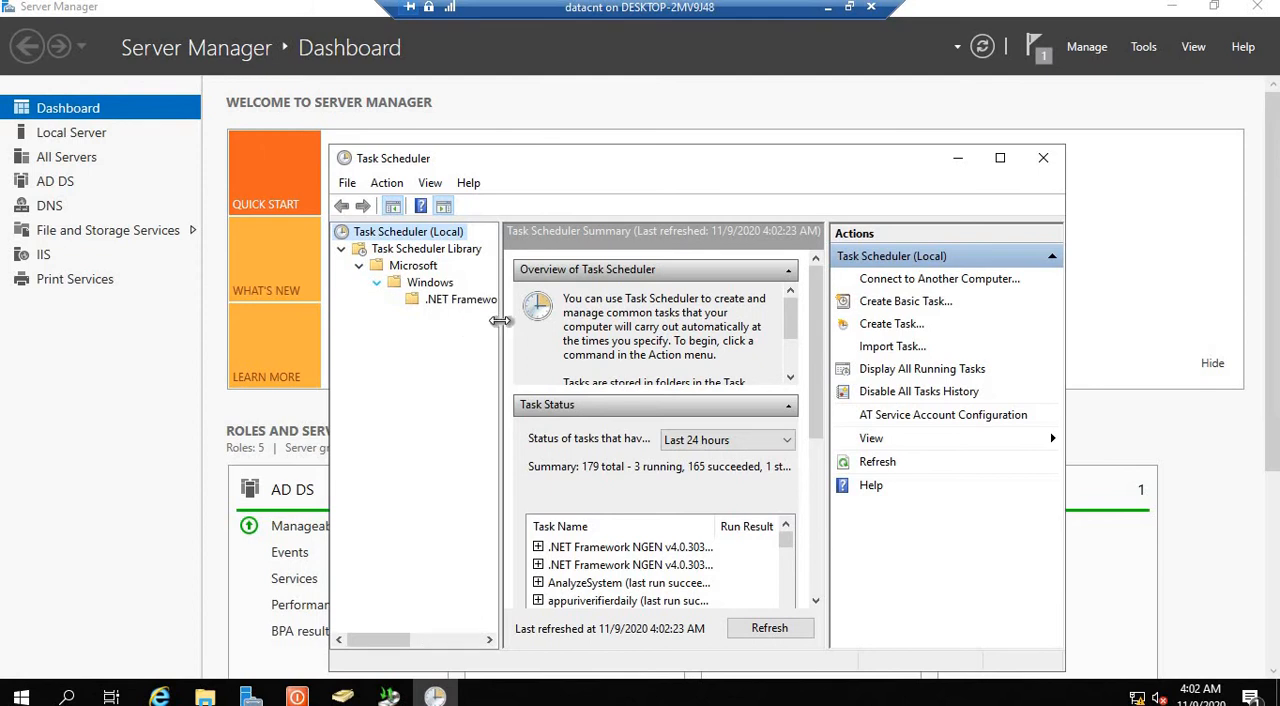
pyautogui.moveTo(500, 320); pyautogui.dragTo(548, 322)
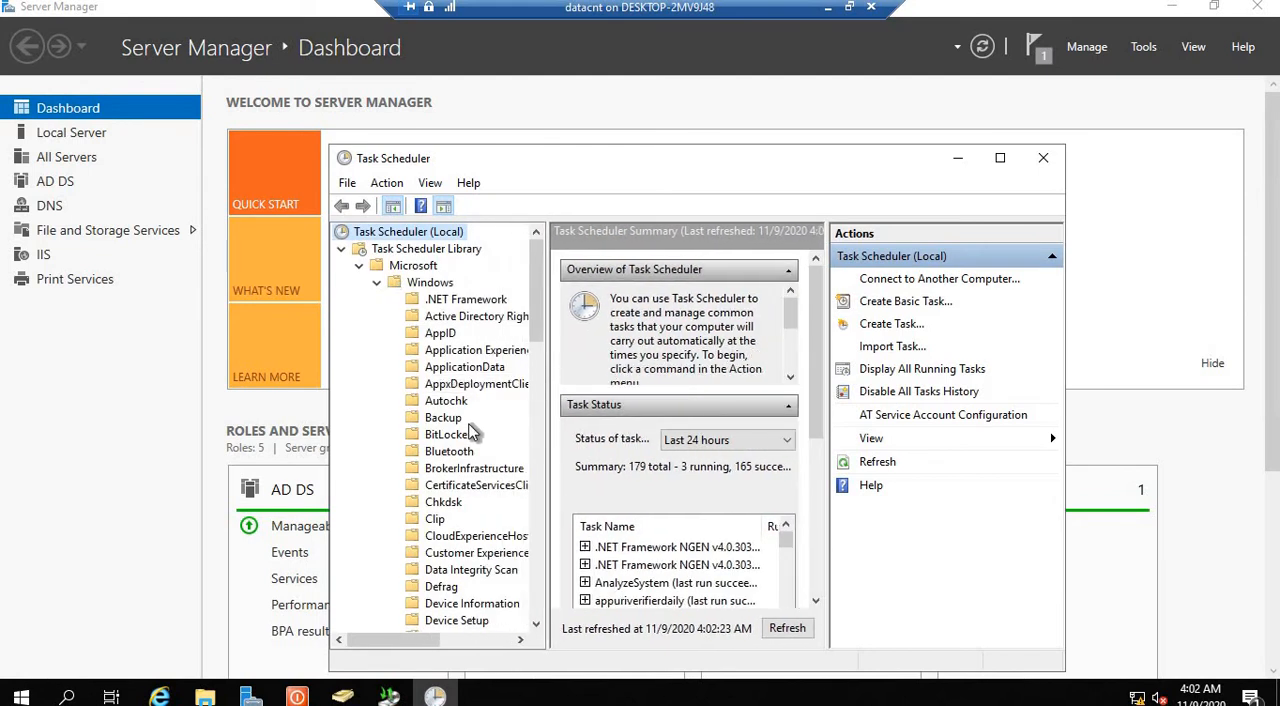
pyautogui.click(447, 418)
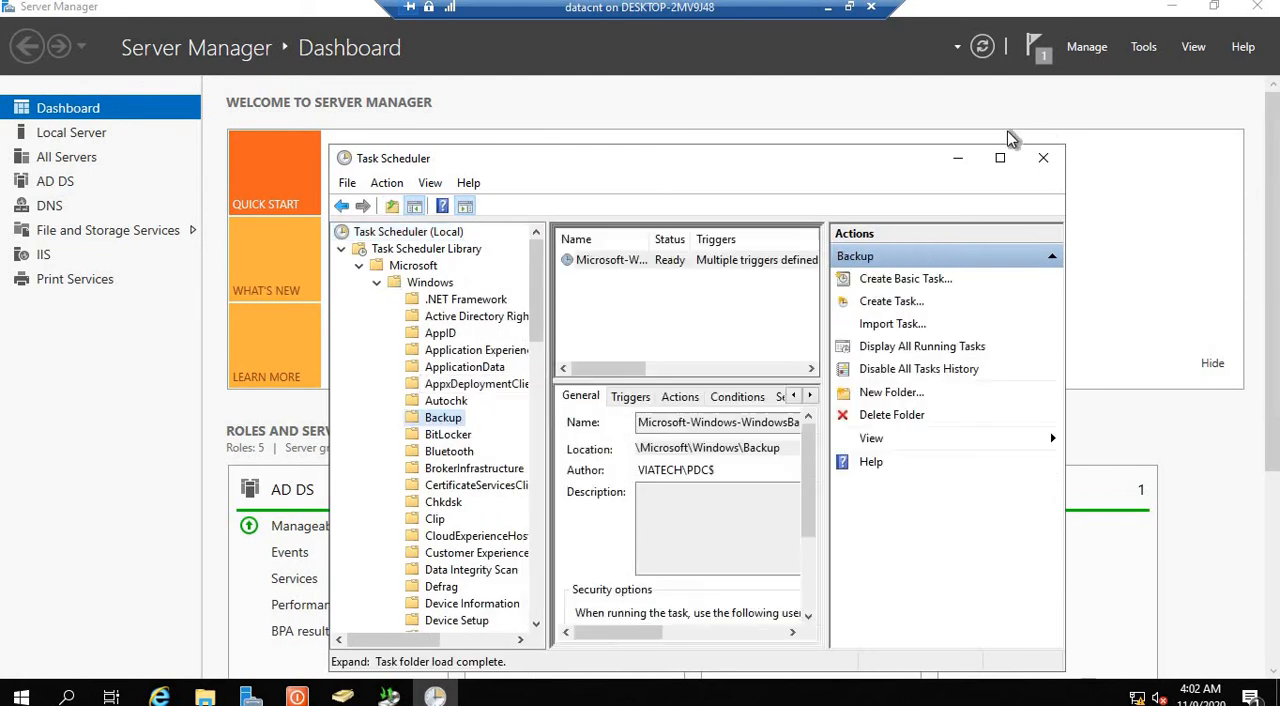
pyautogui.click(999, 157)
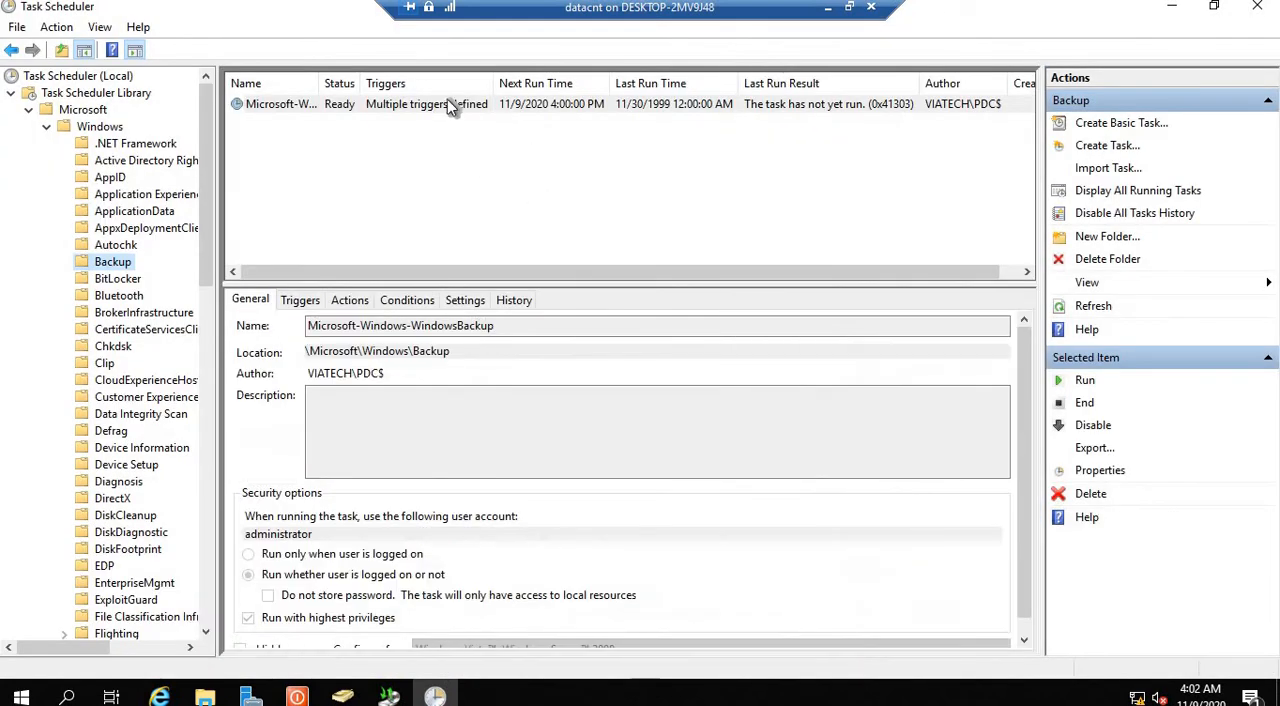
# Step: Open the properties of the Microsoft-Windows-WindowsBackup task and examine its general options, triggers and actions
pyautogui.rightClick(446, 100)
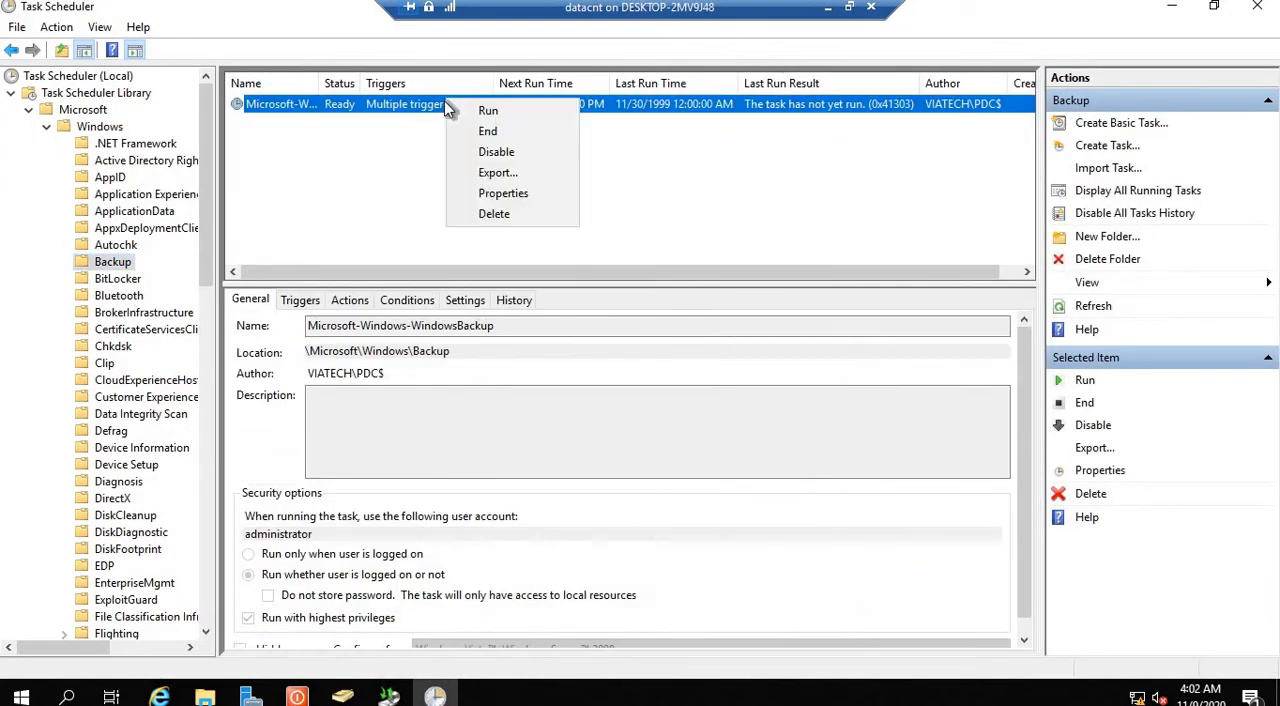
pyautogui.click(518, 201)
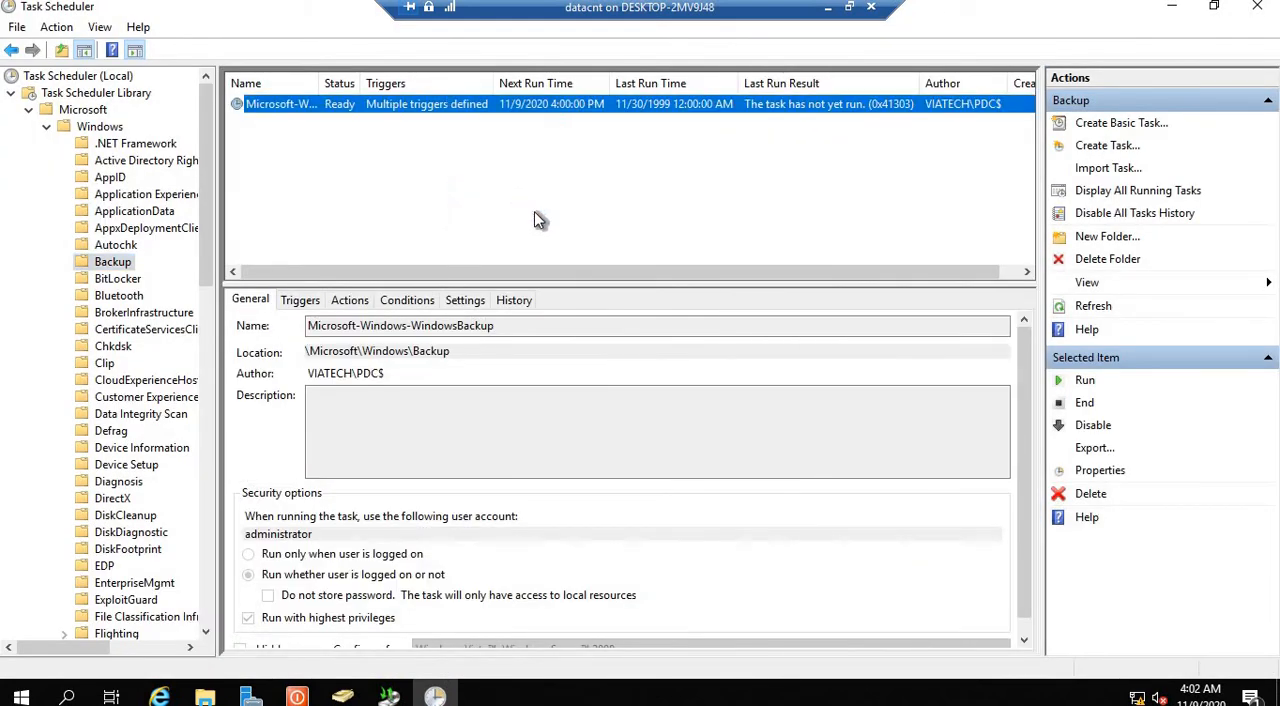
pyautogui.moveTo(305, 161); pyautogui.dragTo(507, 134)
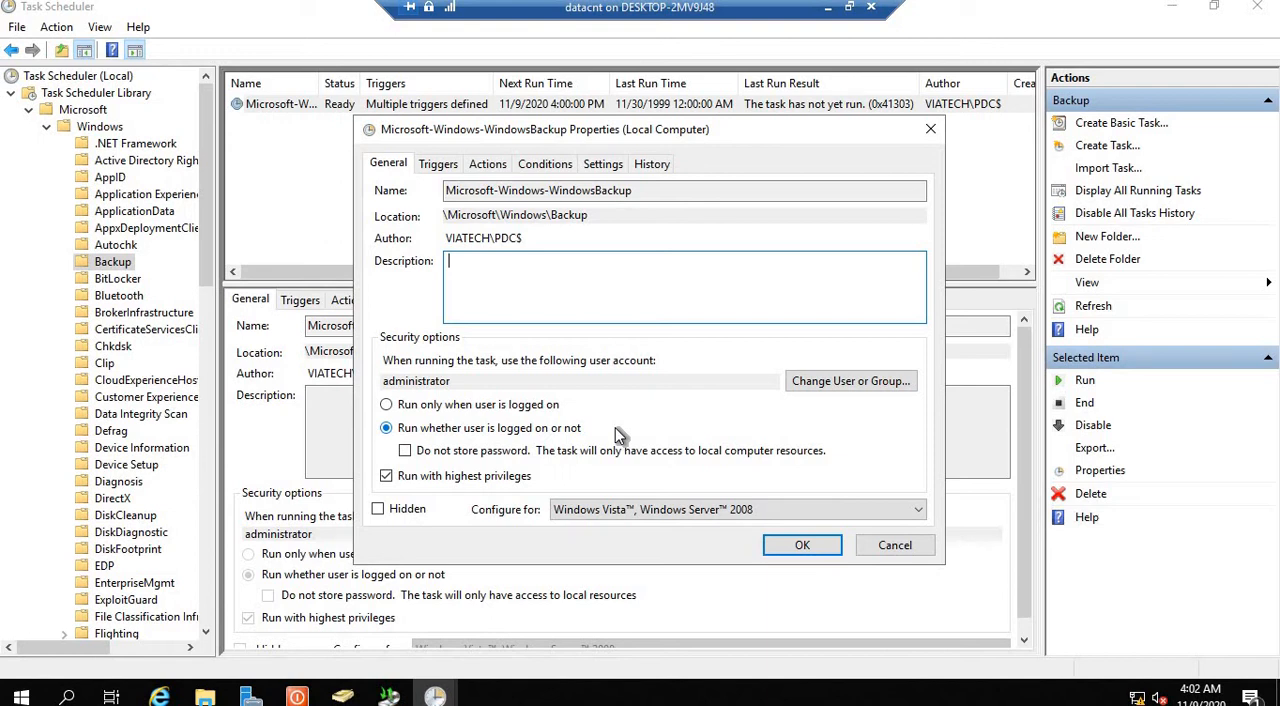
pyautogui.click(438, 164)
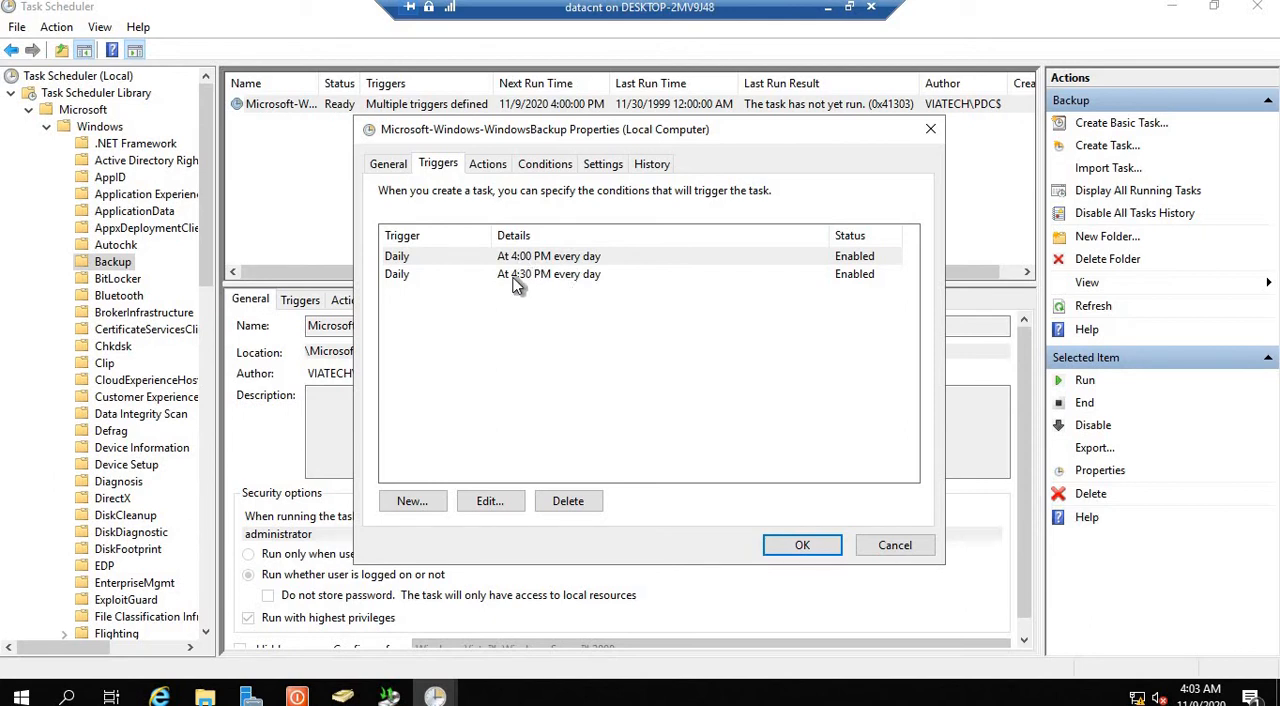
pyautogui.click(488, 170)
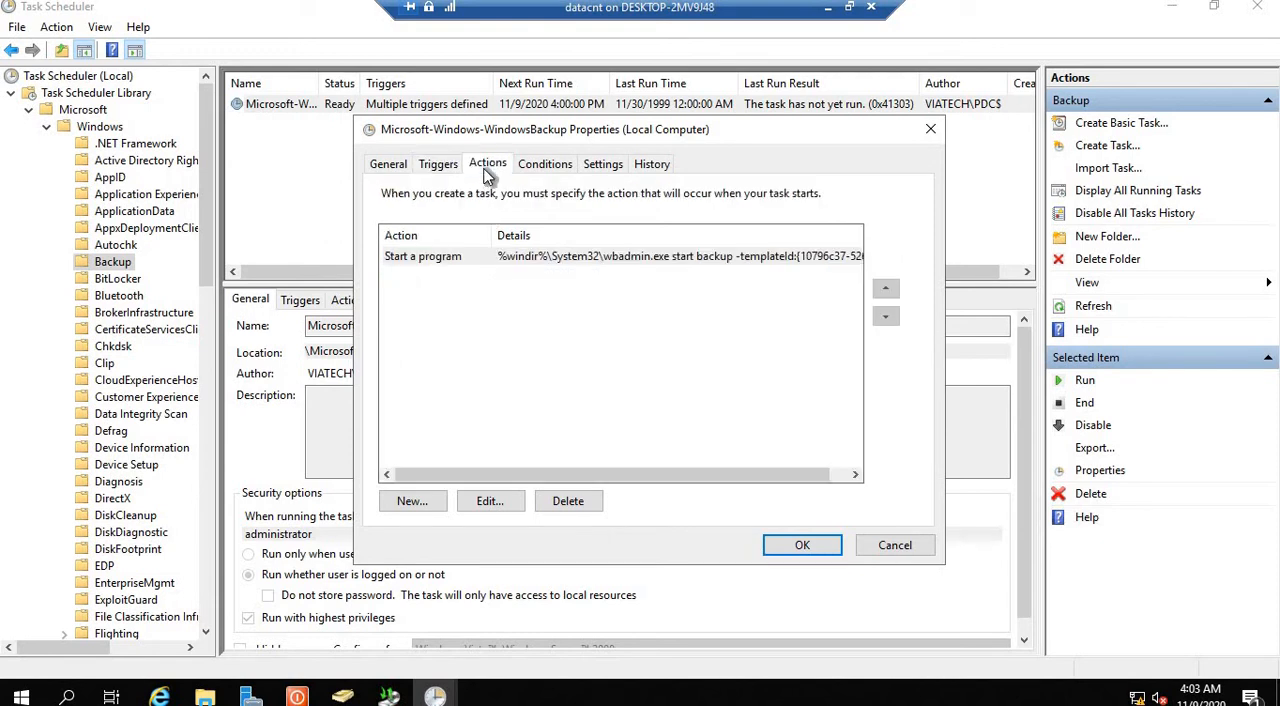
pyautogui.click(601, 257)
pyautogui.moveTo(545, 483); pyautogui.dragTo(606, 476)
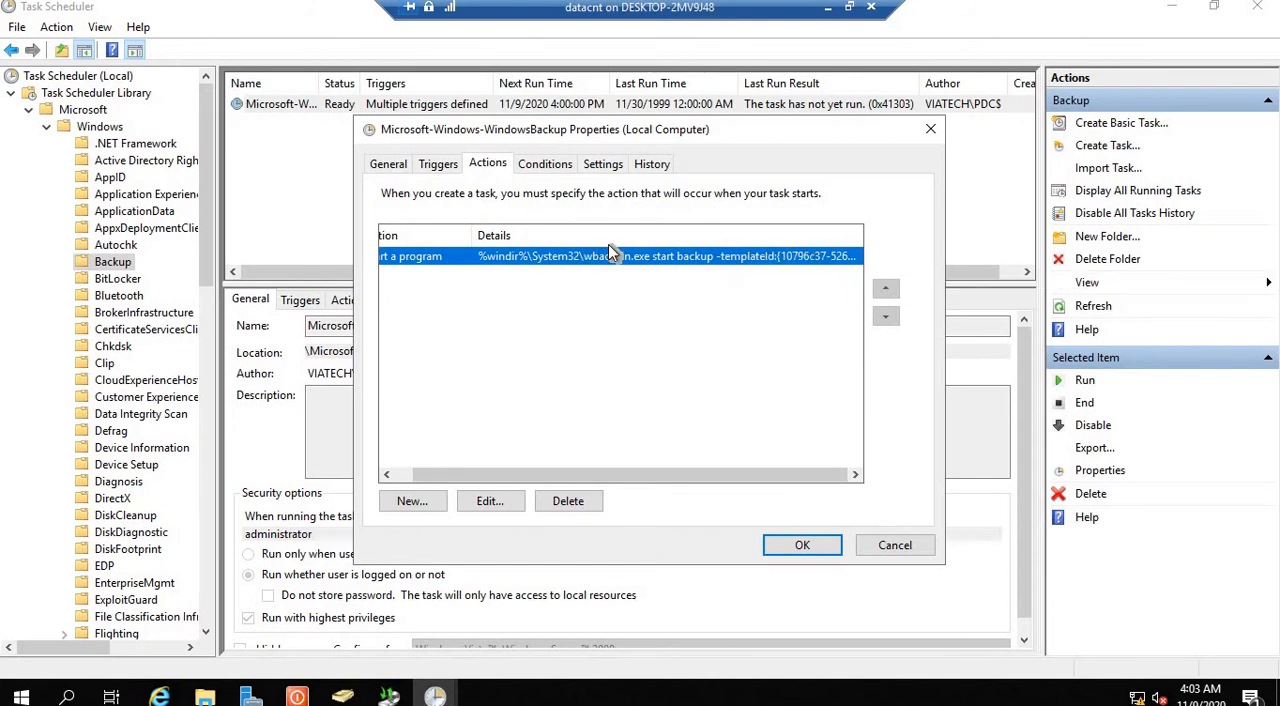
# Step: Examine the backup task's conditions, additional settings and history, and close Task Scheduler
pyautogui.click(545, 165)
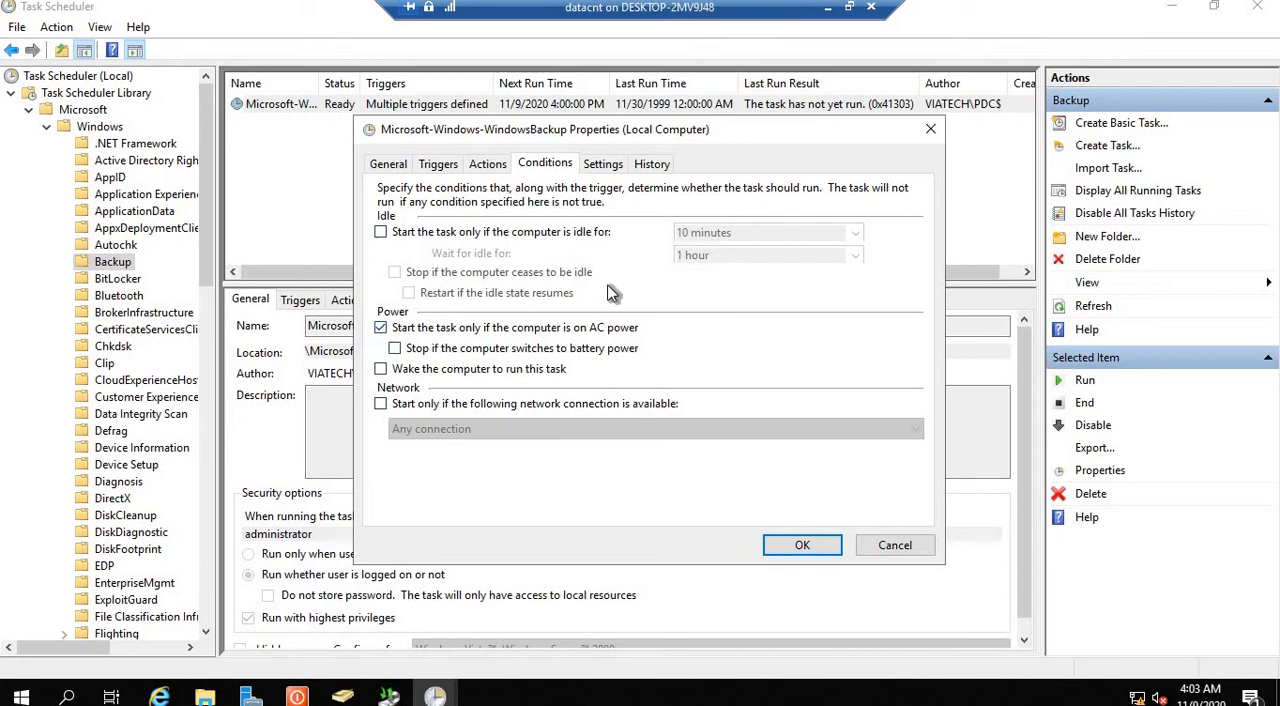
pyautogui.click(603, 165)
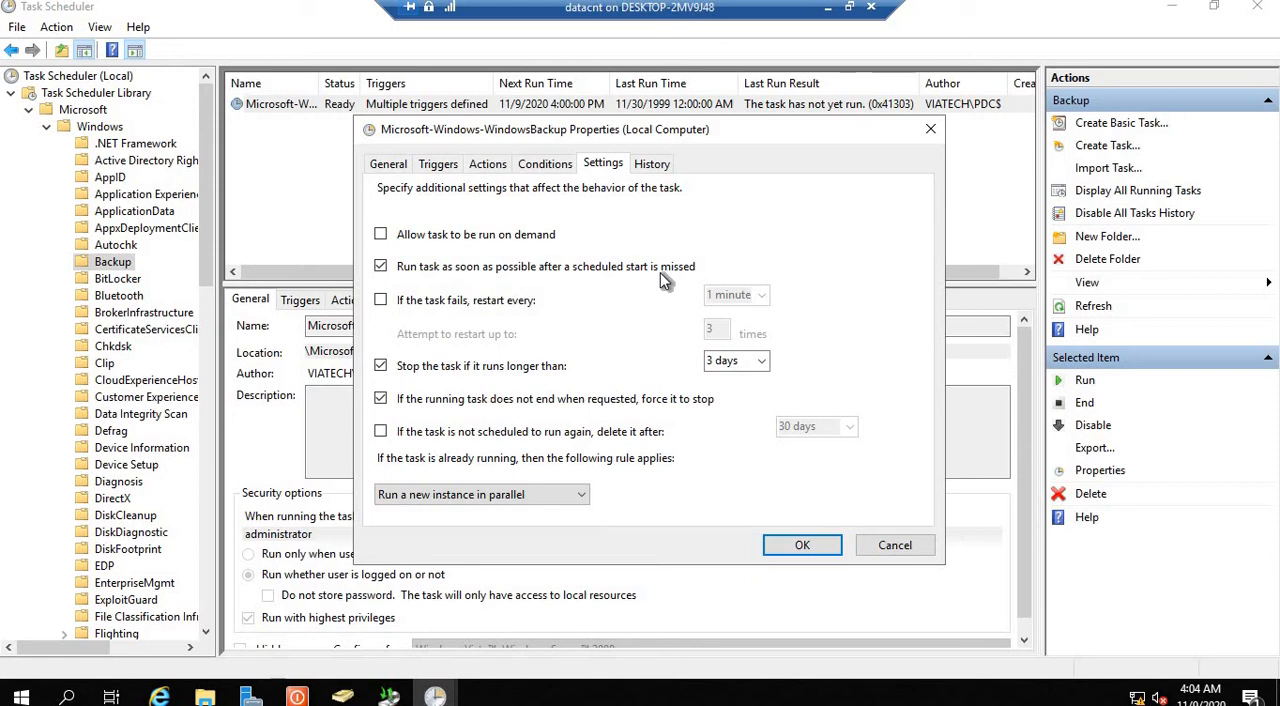
pyautogui.click(661, 168)
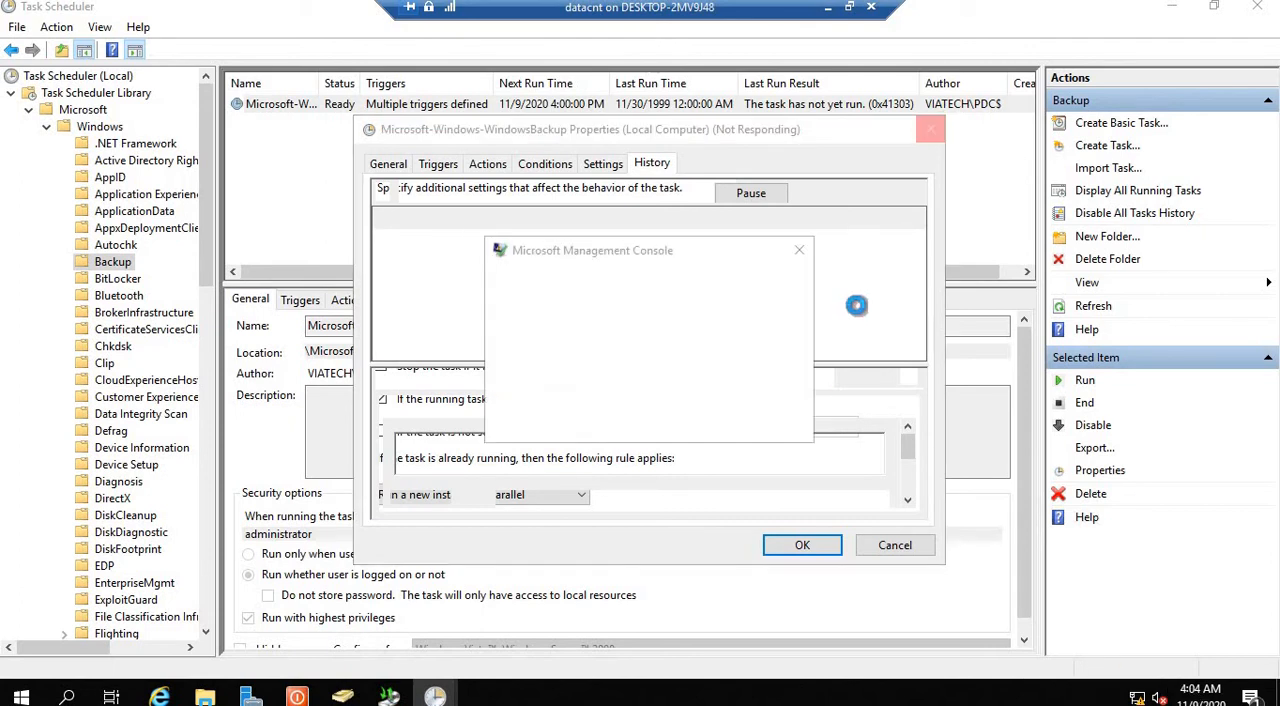
pyautogui.click(600, 376)
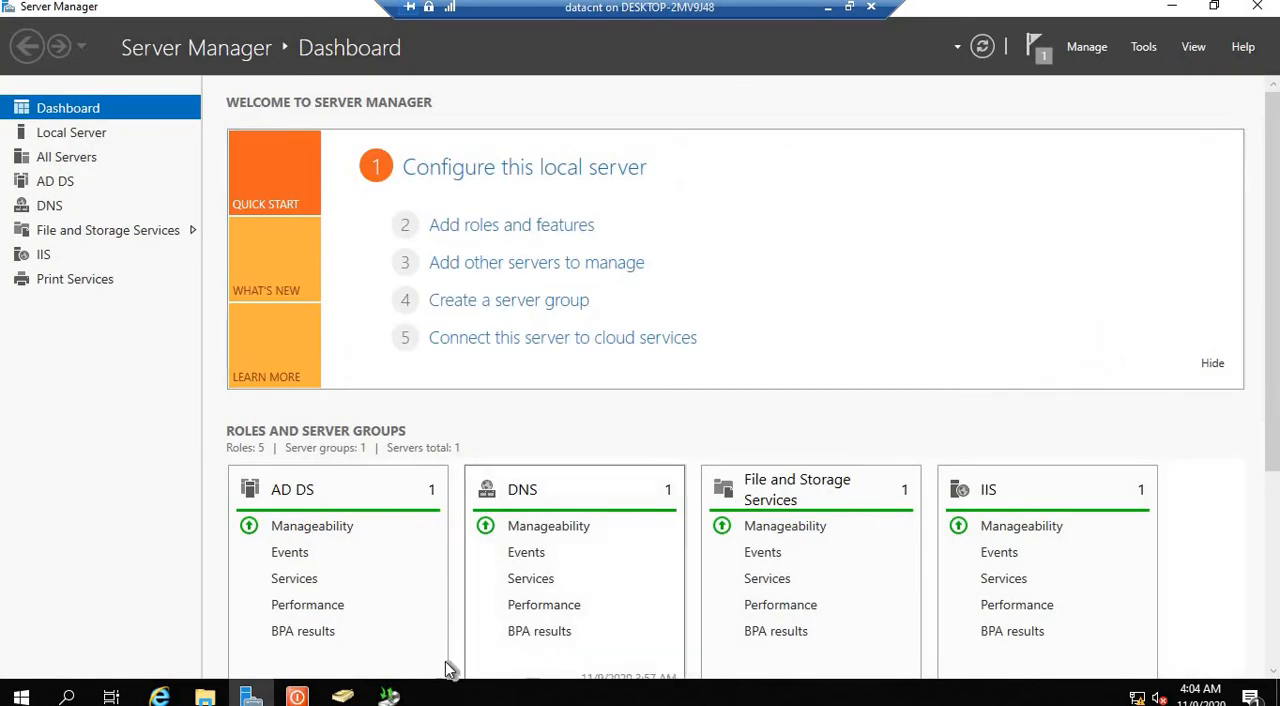
pyautogui.moveTo(392, 692)
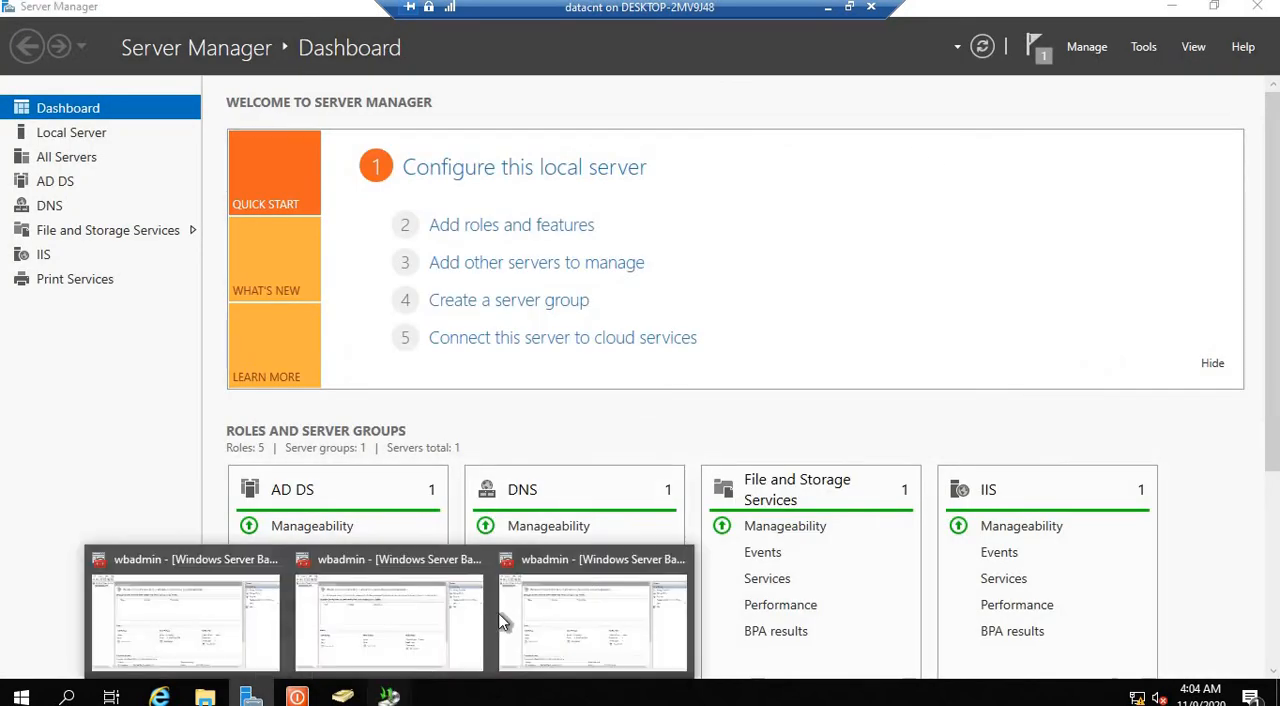
pyautogui.click(577, 630)
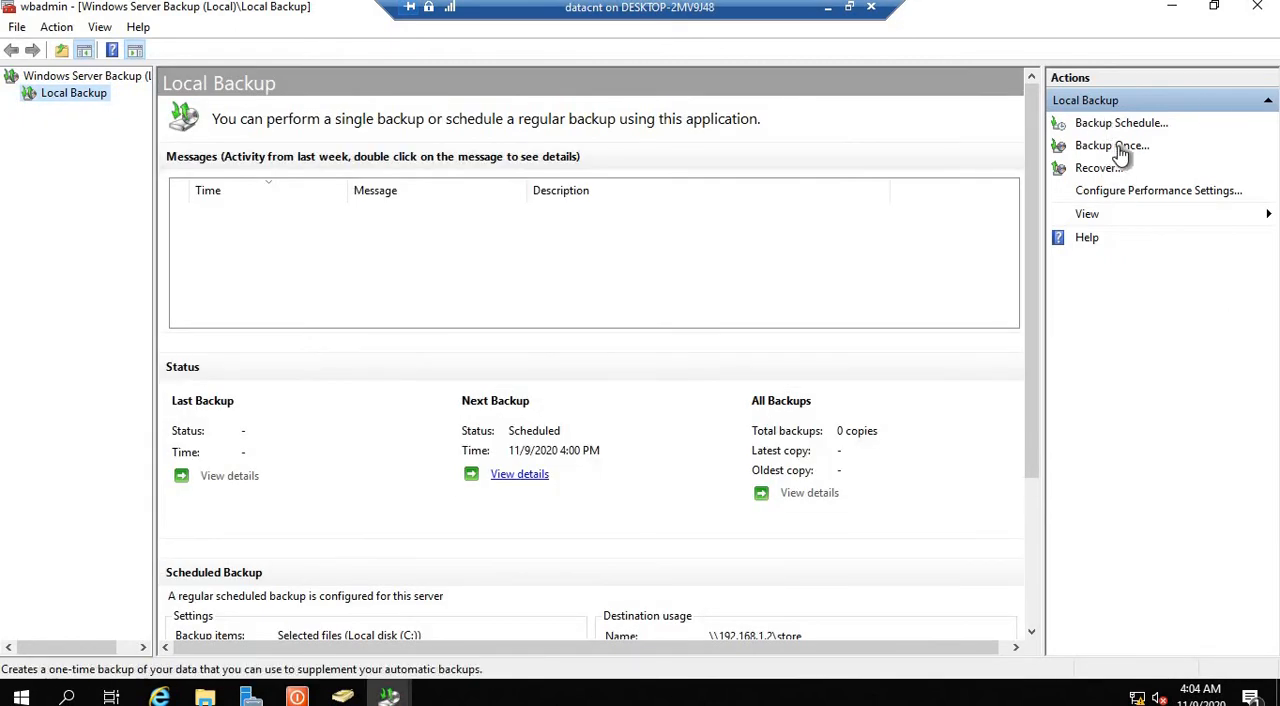
pyautogui.click(1112, 146)
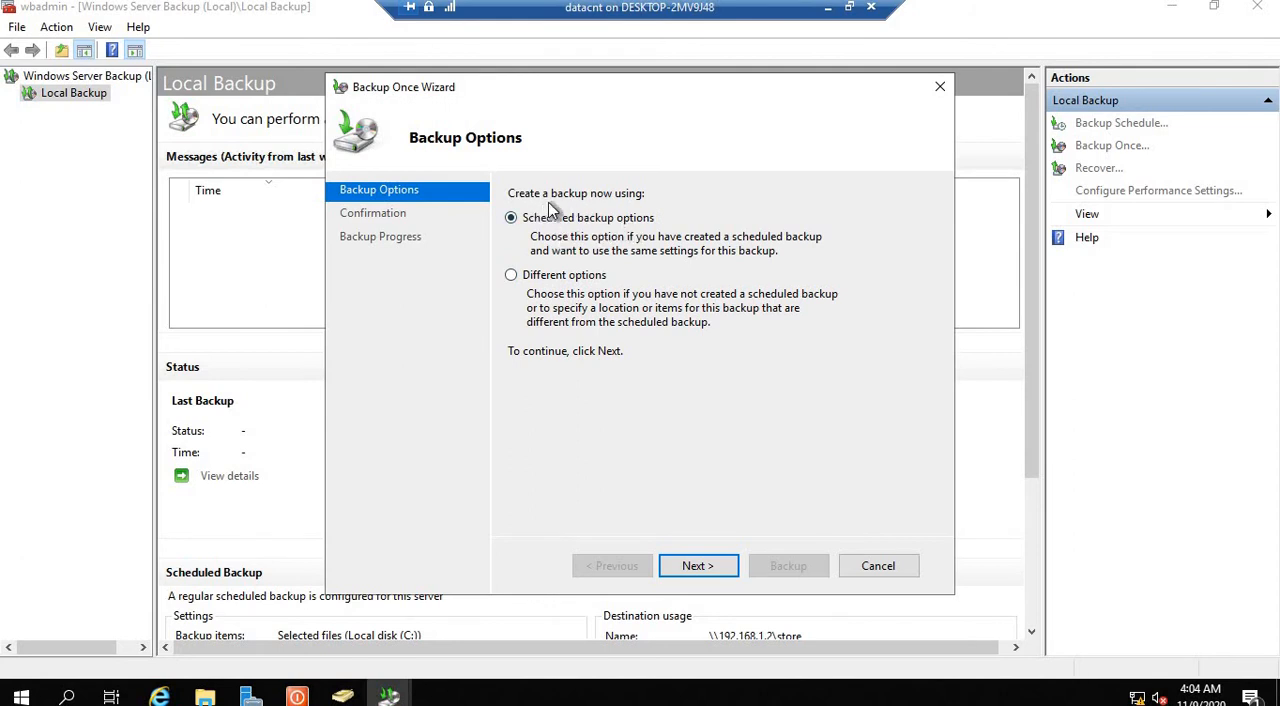
pyautogui.click(878, 565)
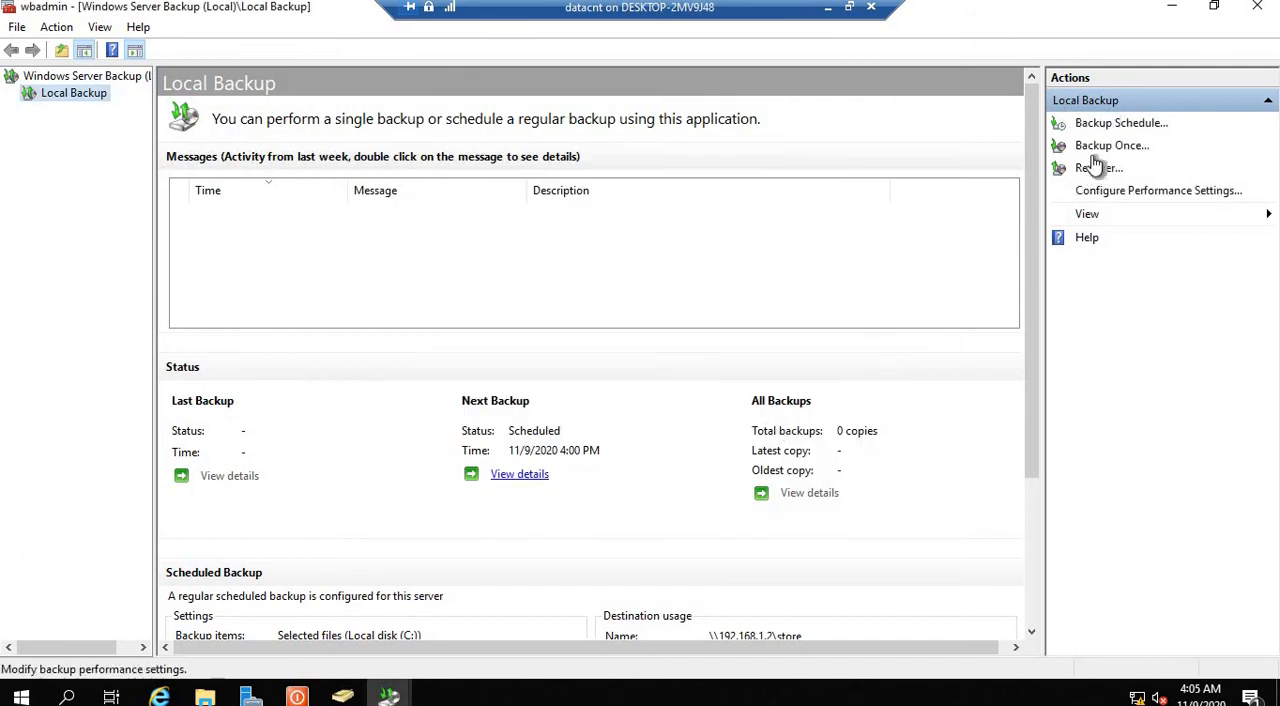
pyautogui.click(1105, 147)
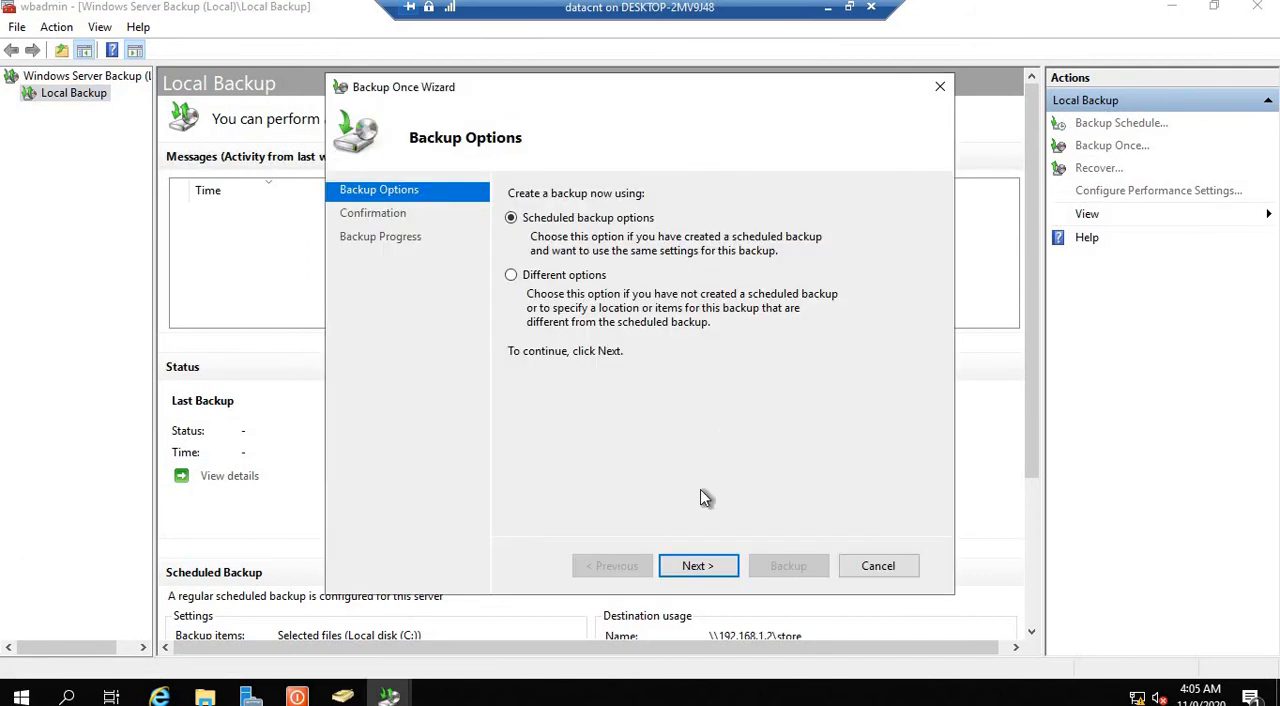
pyautogui.click(878, 565)
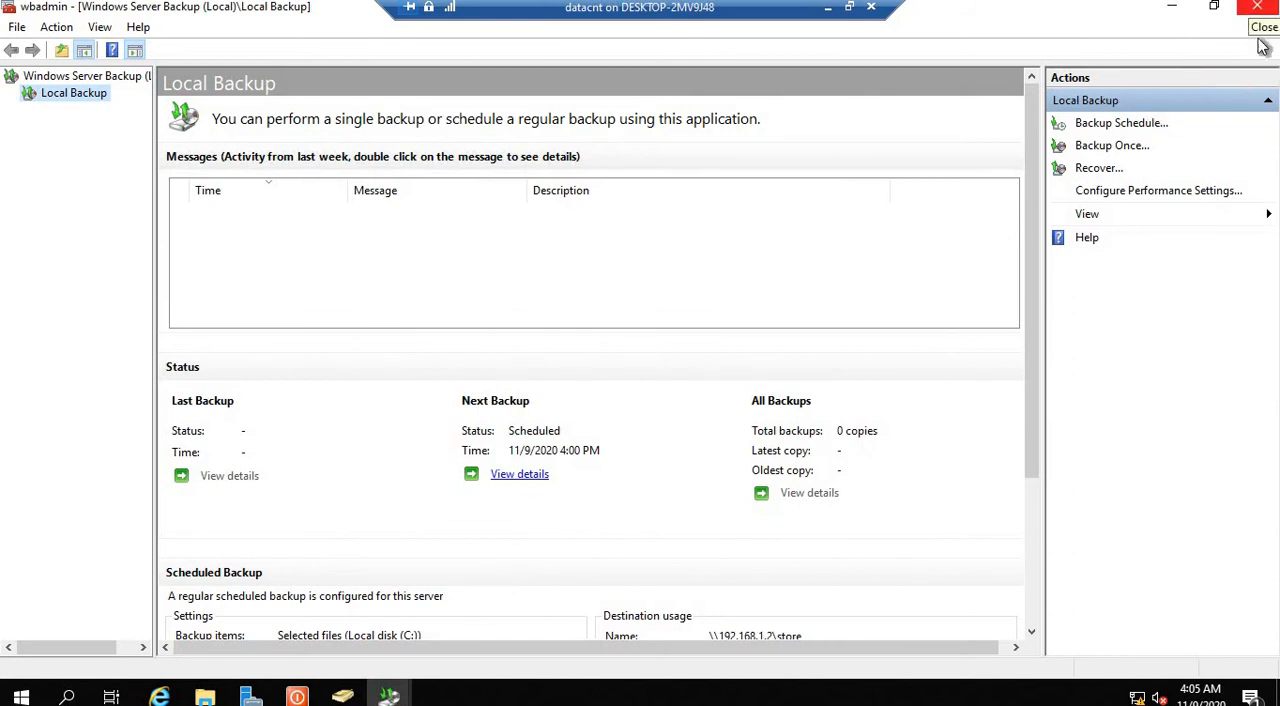
# Step: Close the open Windows Server Backup windows and Server Manager, leaving the server desktop clear
pyautogui.click(424, 686)
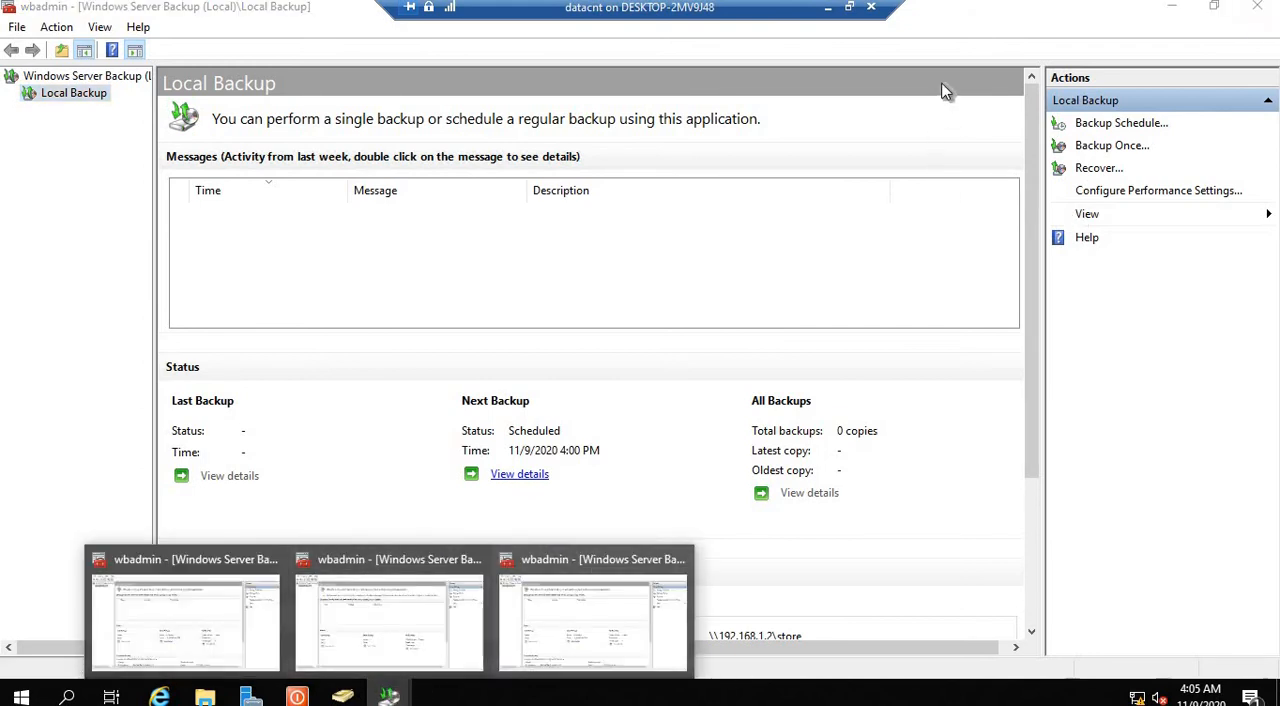
pyautogui.click(1260, 9)
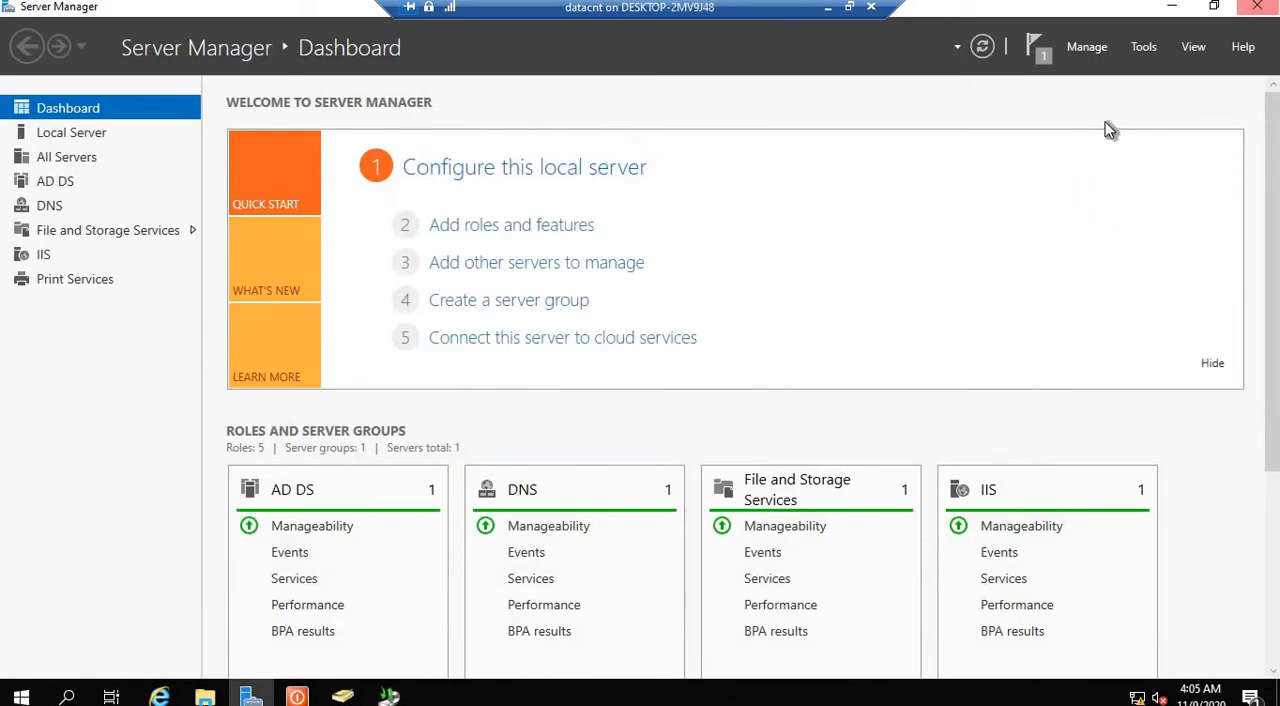
pyautogui.press('super+d')
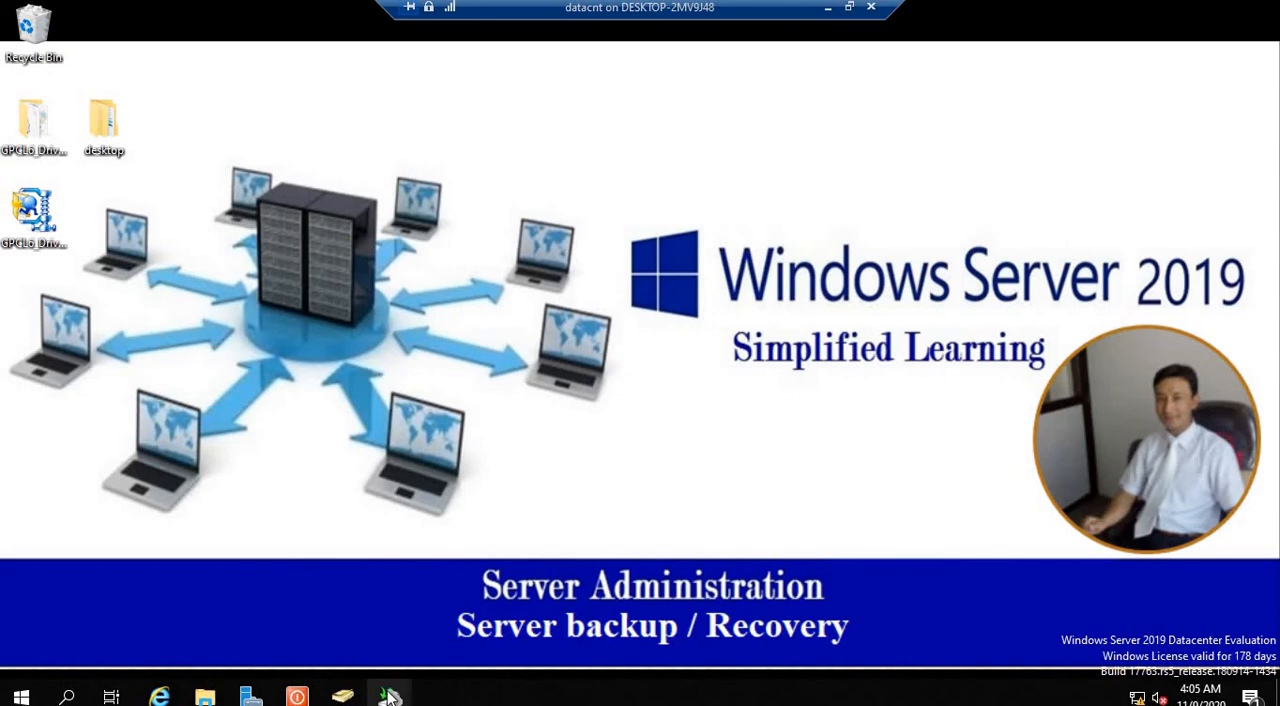
pyautogui.moveTo(389, 696)
pyautogui.click(503, 587)
pyautogui.click(389, 697)
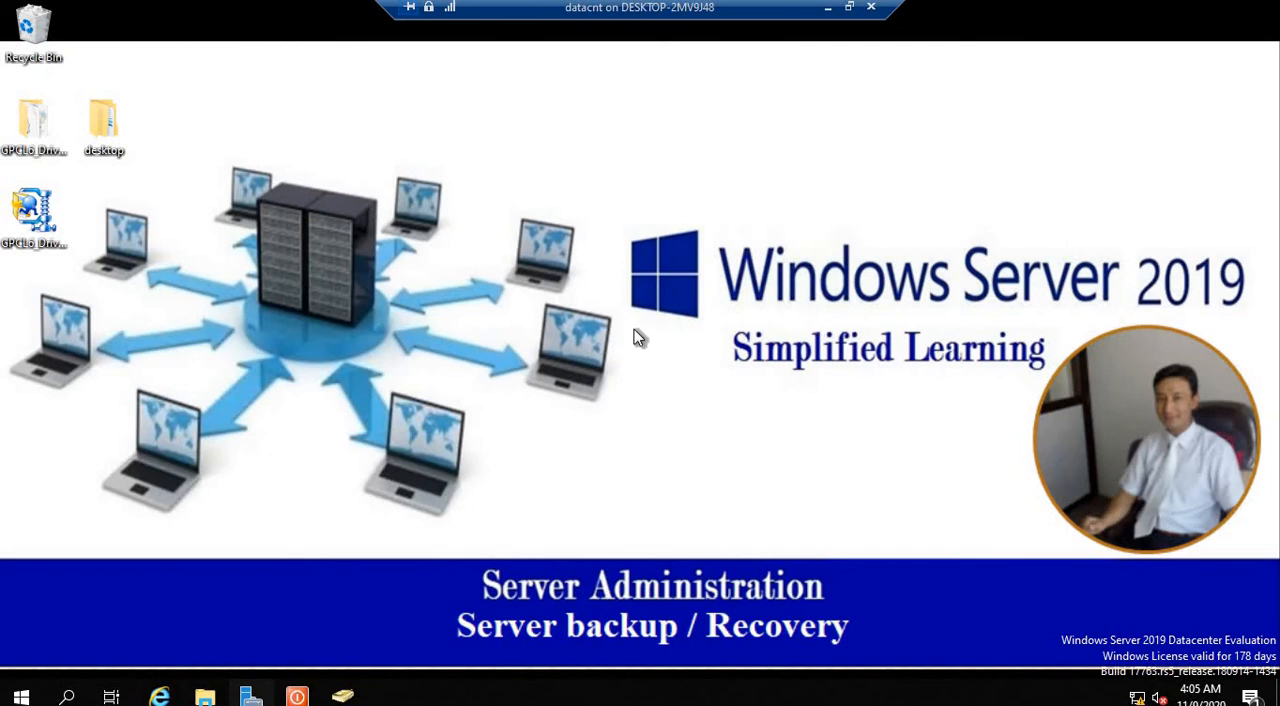
# Step: Start Server Manager, dismiss the Windows Admin Center notice, and open Windows Server Backup from its tools
pyautogui.click(251, 692)
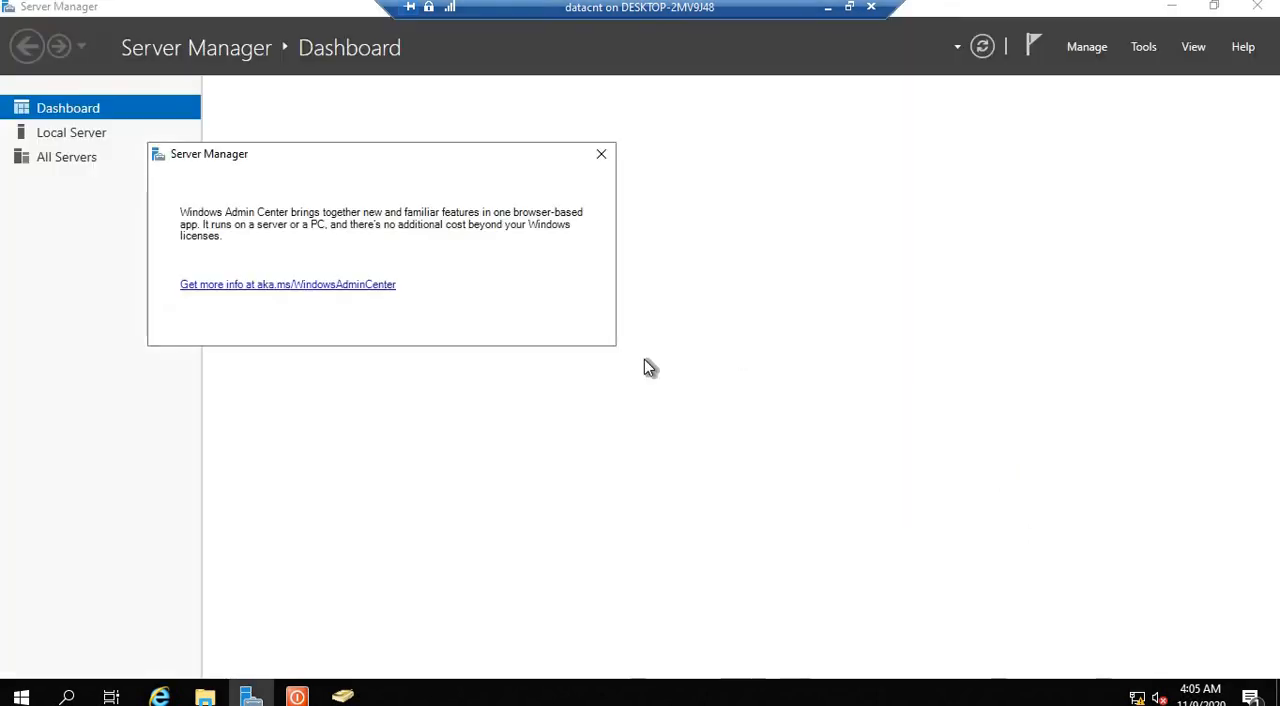
pyautogui.click(601, 153)
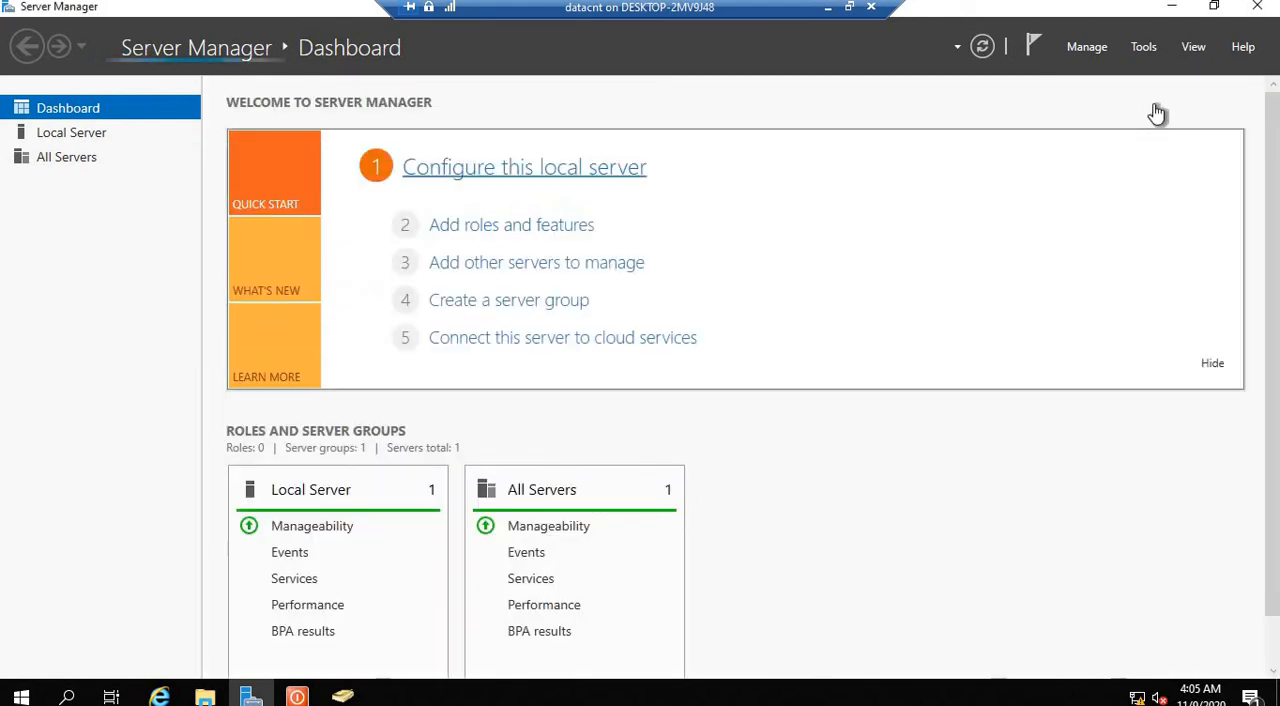
pyautogui.click(1143, 47)
pyautogui.scroll(-2, 1060, 360)
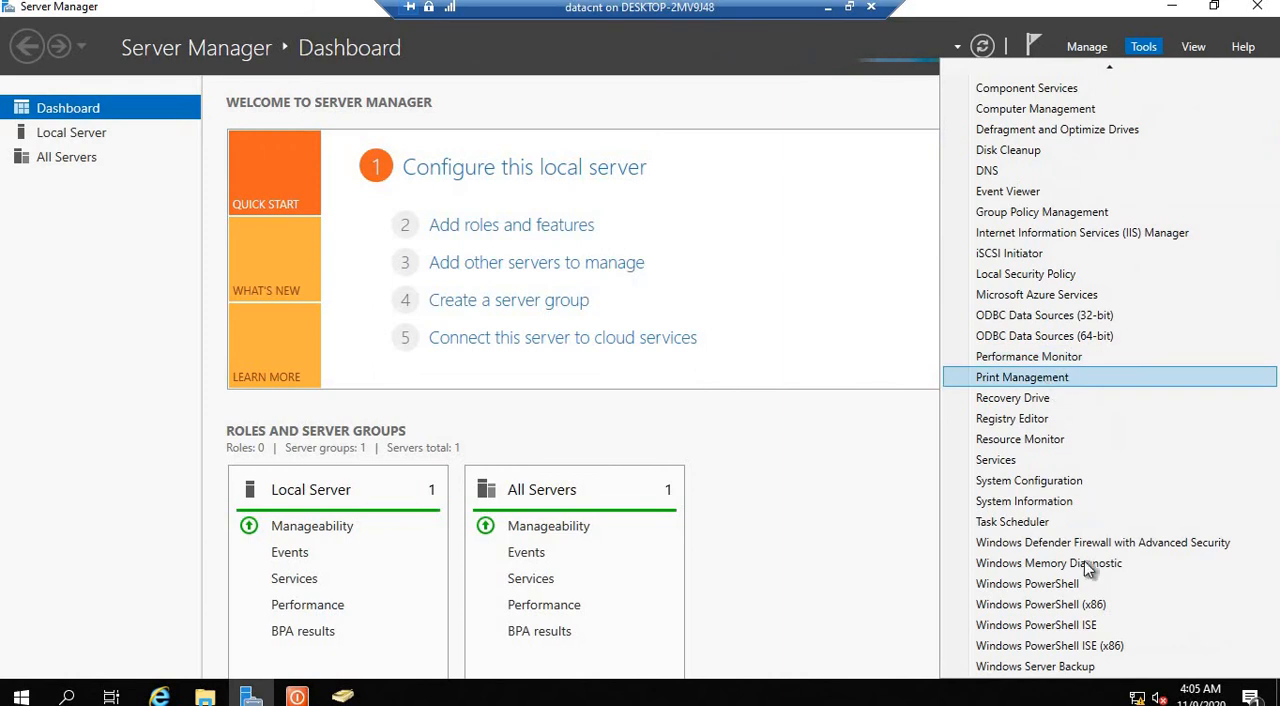
pyautogui.click(1053, 668)
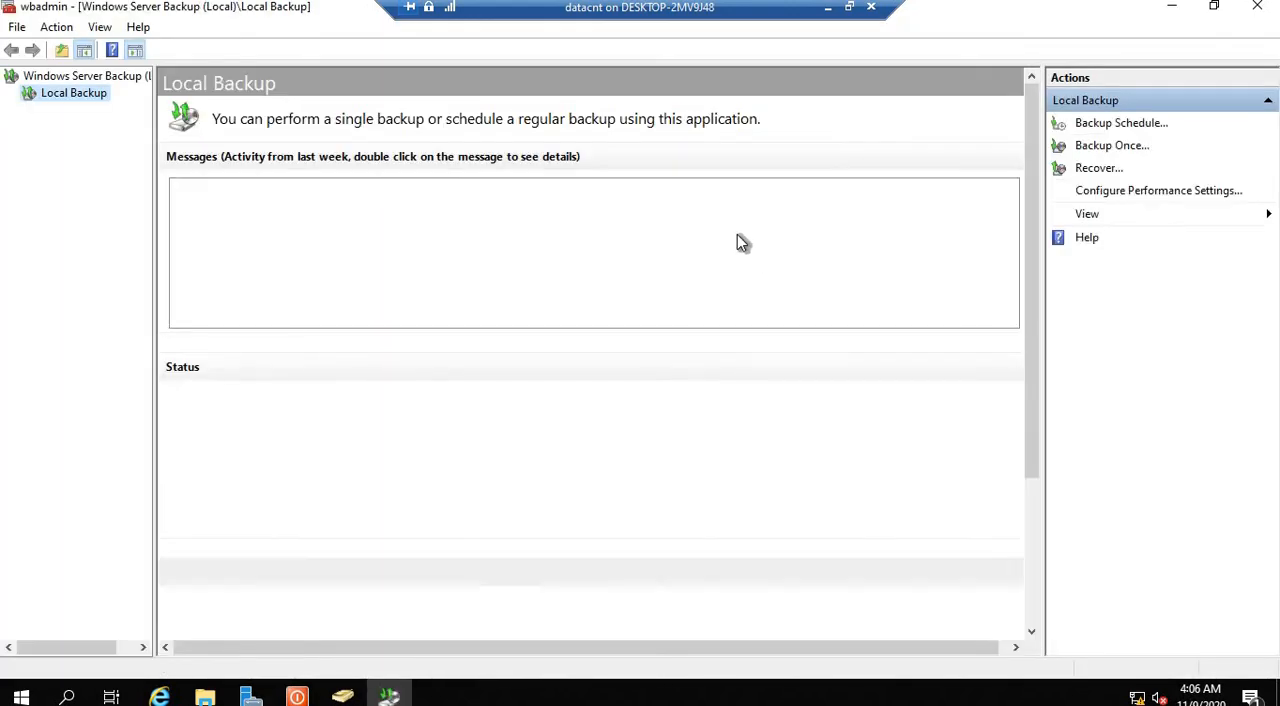
# Step: Run a one-time backup of C:\backup to \\192.168.1.2\store using the scheduled backup options, close the wizard, and select its message entry
pyautogui.click(1097, 147)
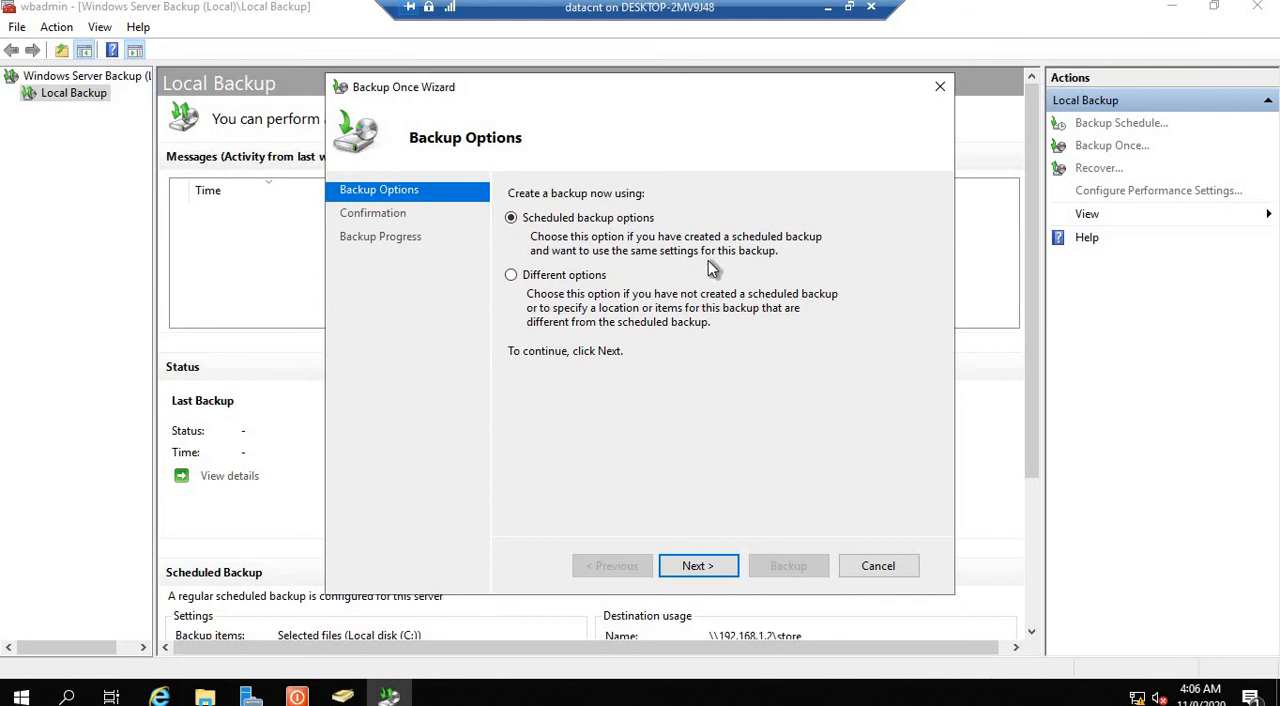
pyautogui.click(706, 565)
pyautogui.click(575, 344)
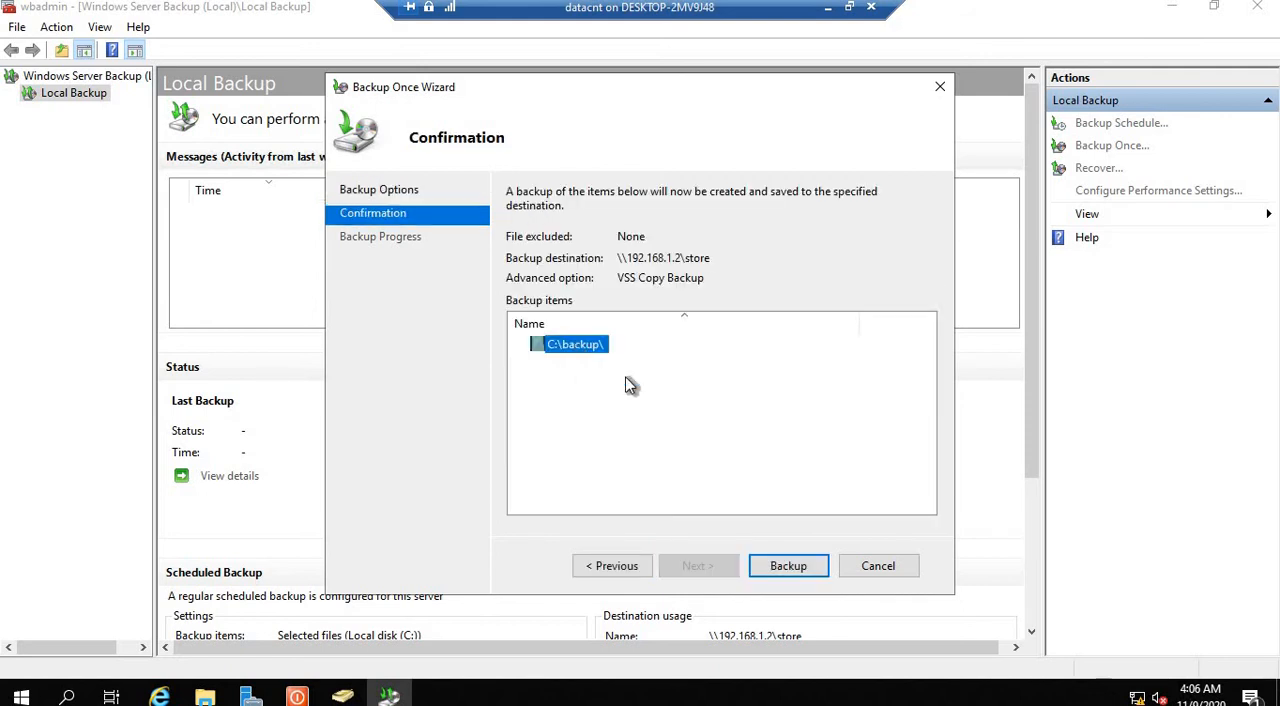
pyautogui.click(784, 568)
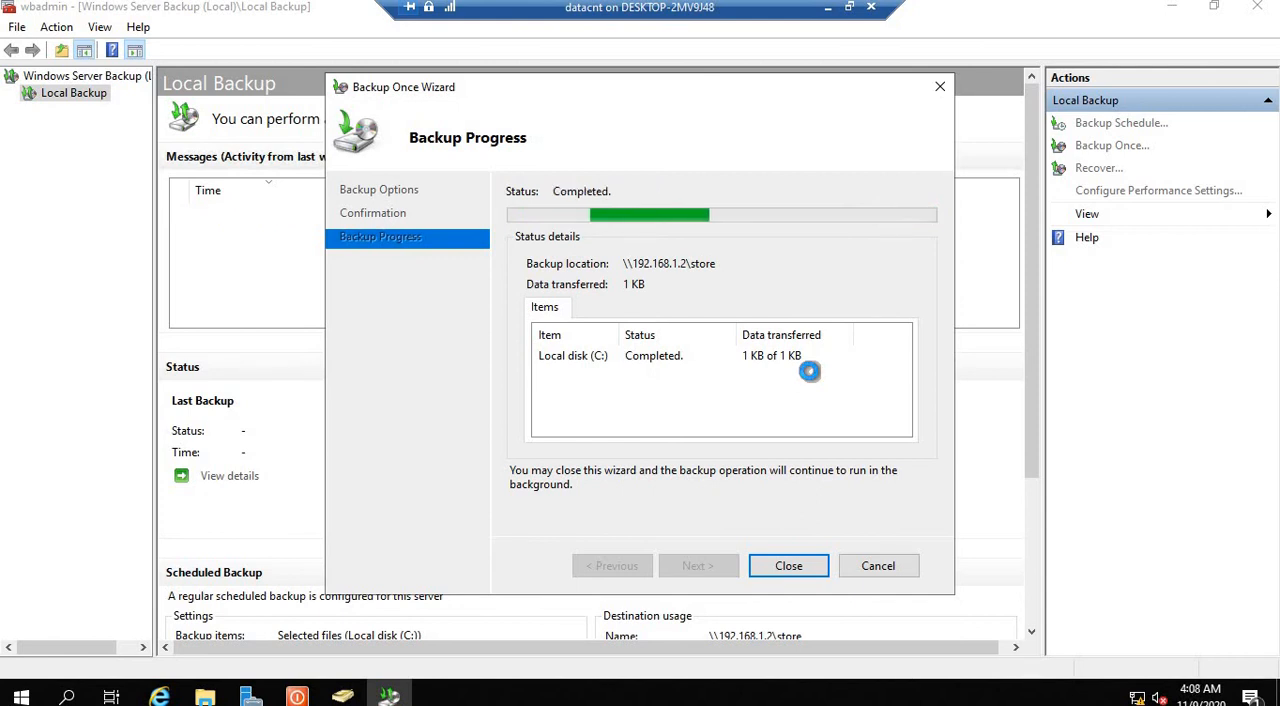
pyautogui.click(810, 566)
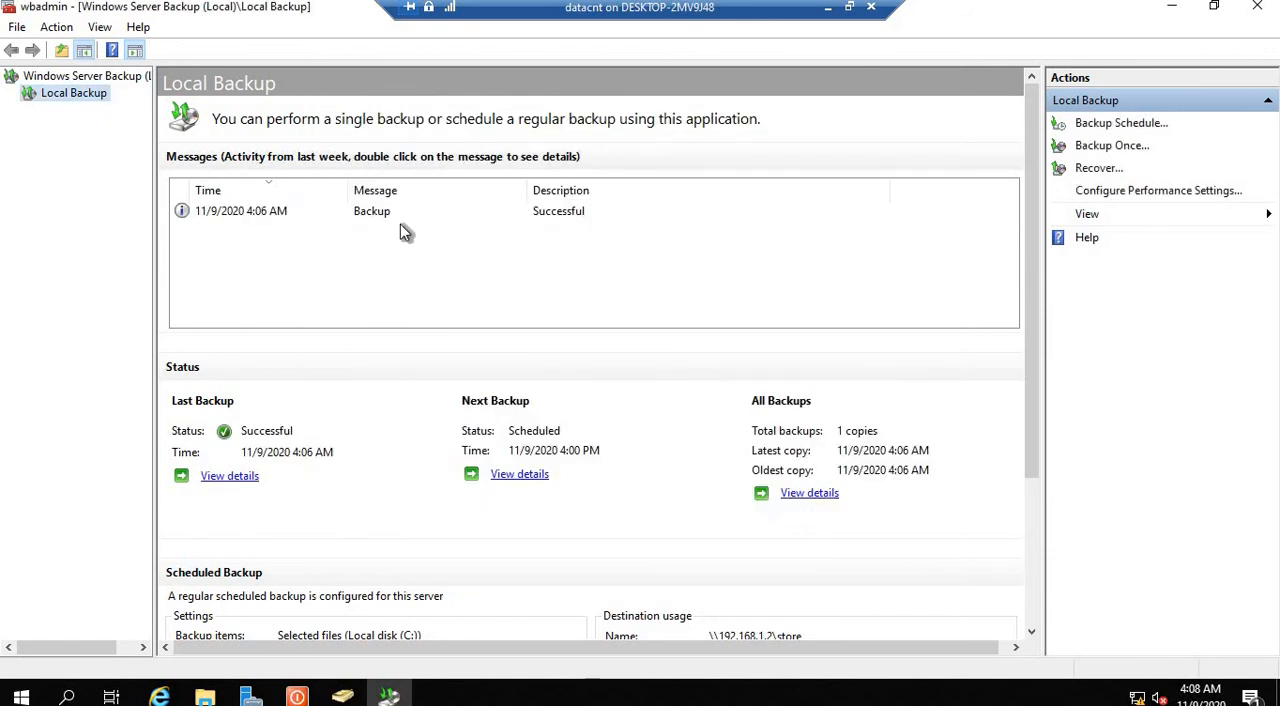
pyautogui.click(273, 220)
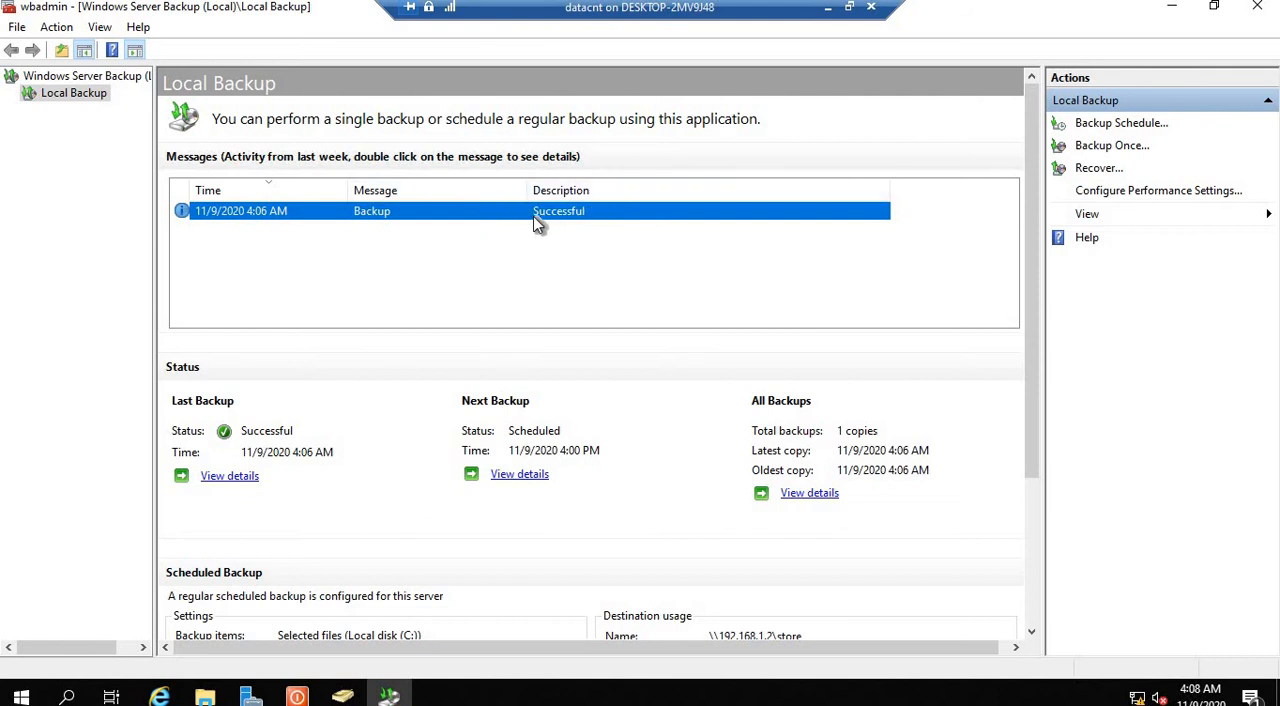
# Step: Switch to the WIN 10 virtual machine and open the server's network shares at \\192.168.1.100
pyautogui.click(849, 7)
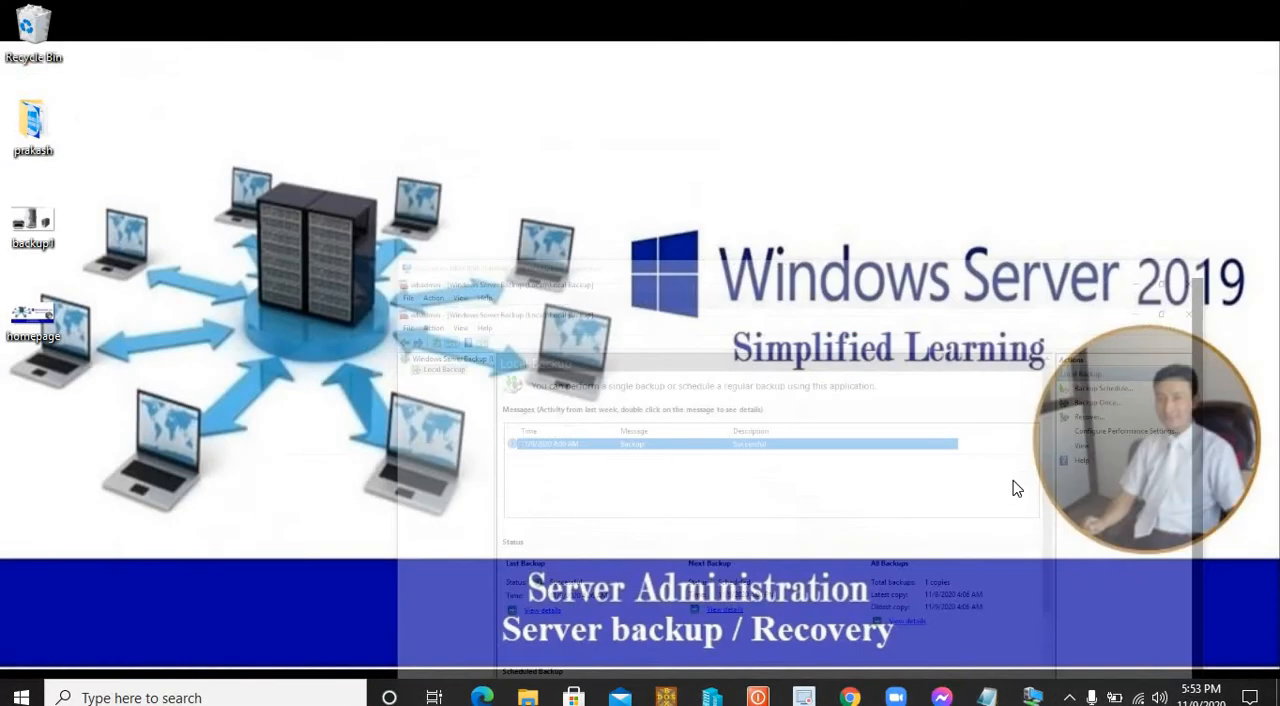
pyautogui.moveTo(1033, 697)
pyautogui.click(1115, 627)
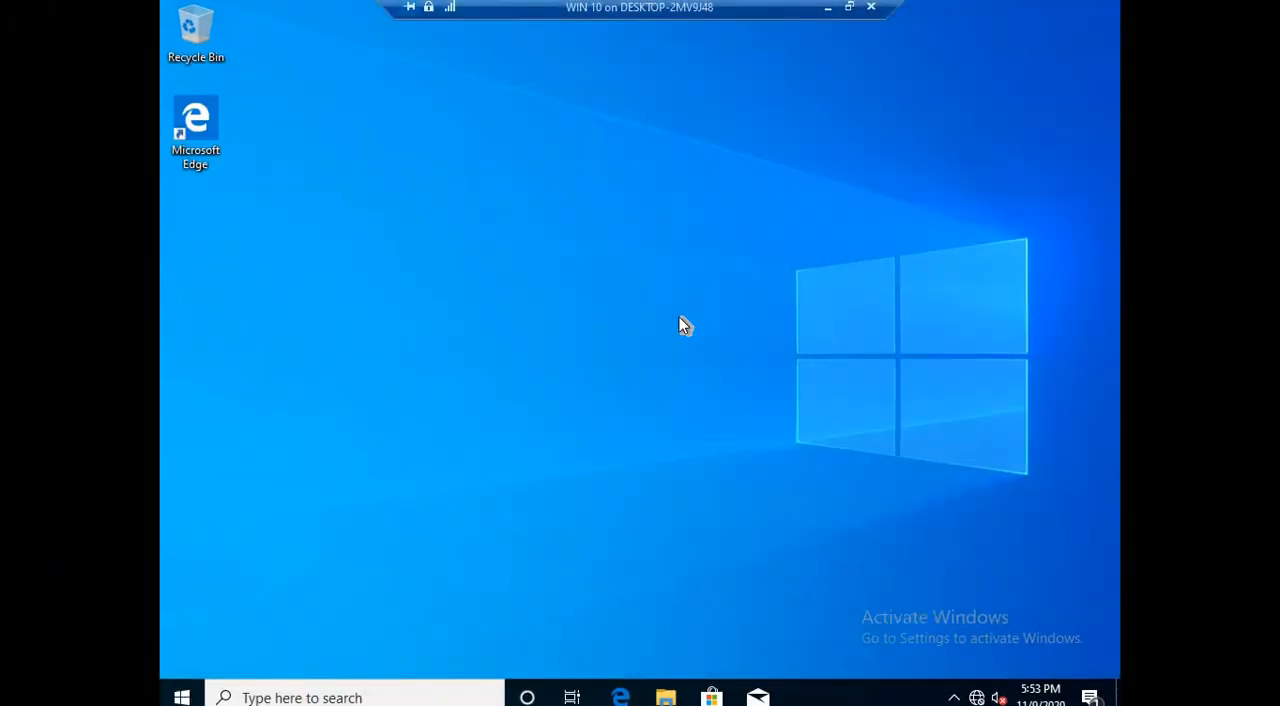
pyautogui.press('super+r')
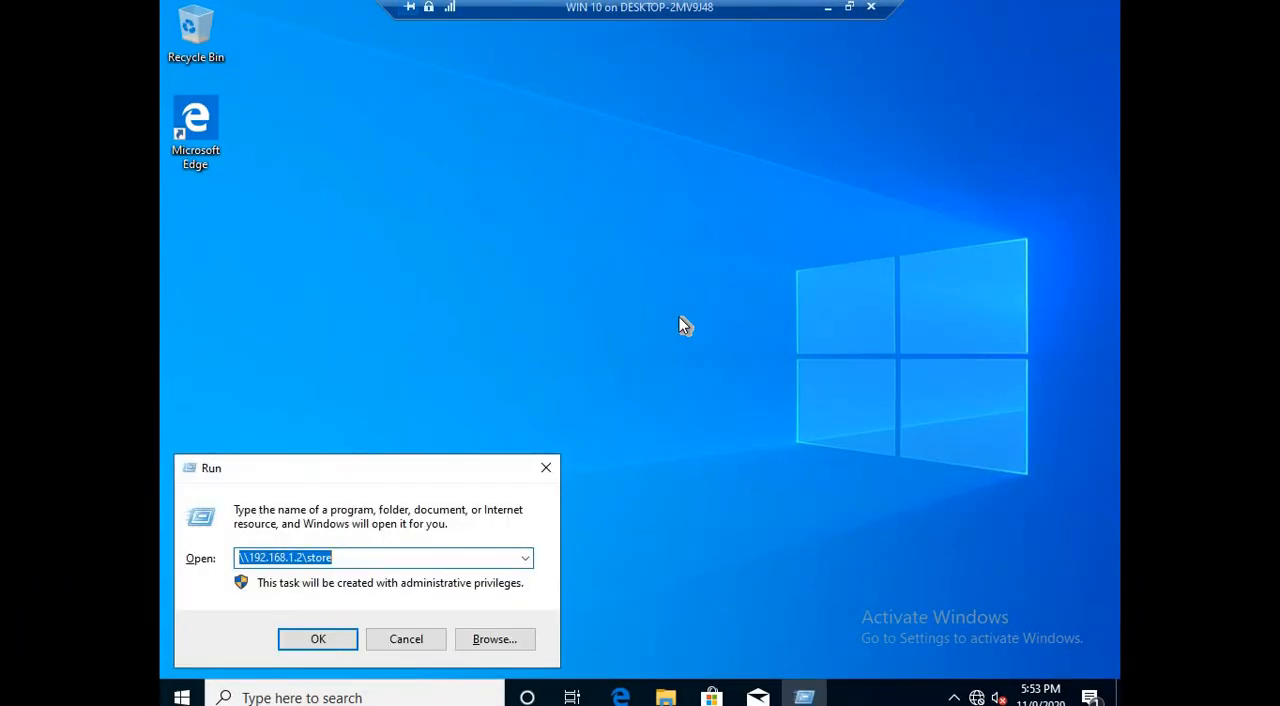
pyautogui.write('\\')
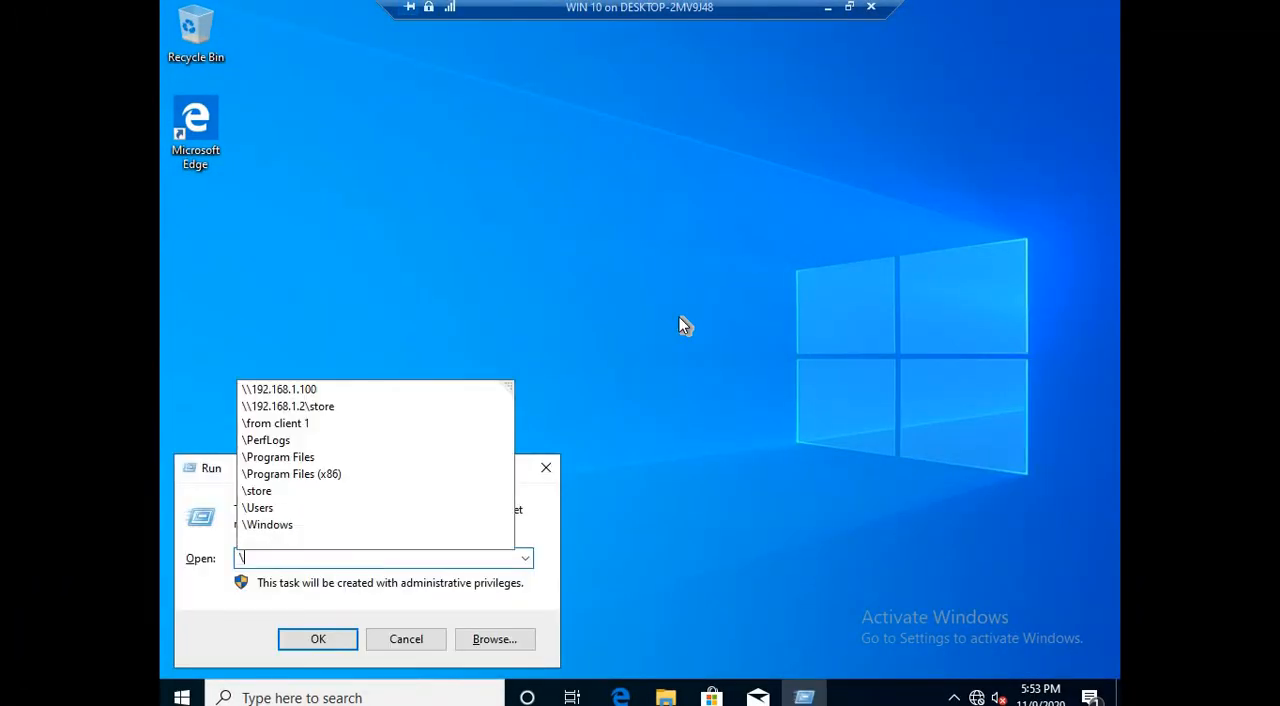
pyautogui.write('192')
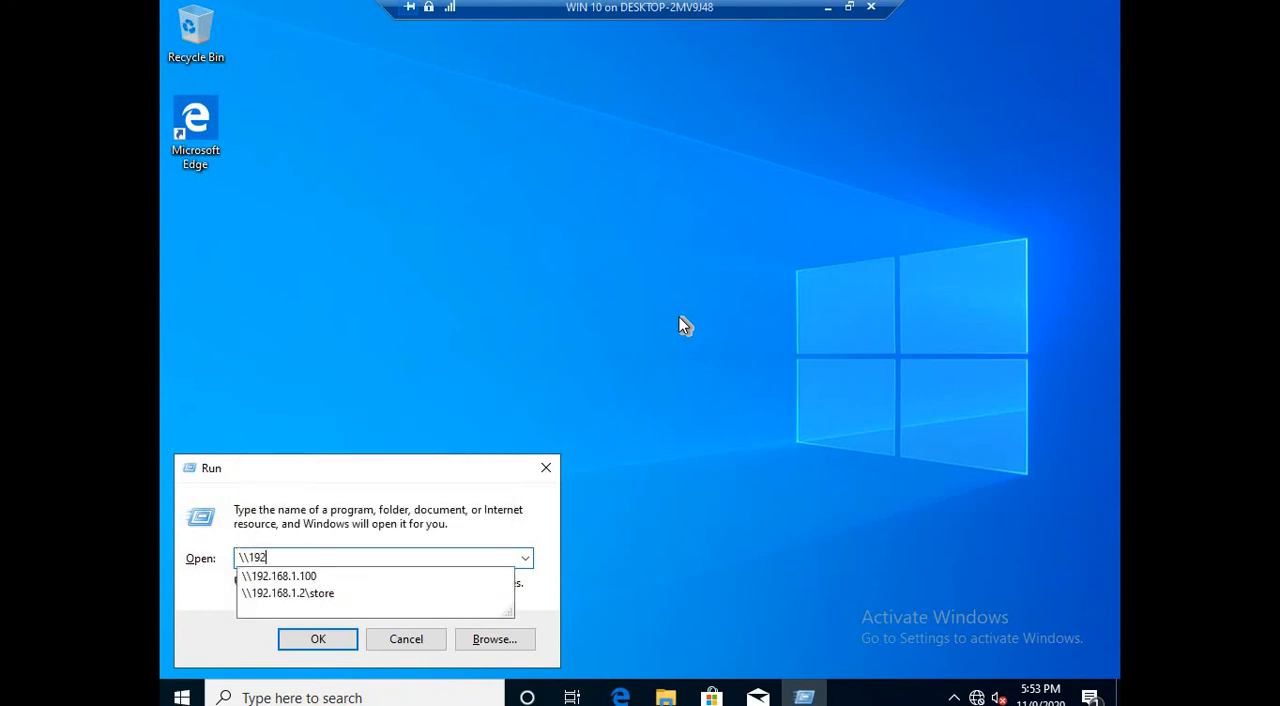
pyautogui.write('.')
pyautogui.press('Down')
pyautogui.press('Return')
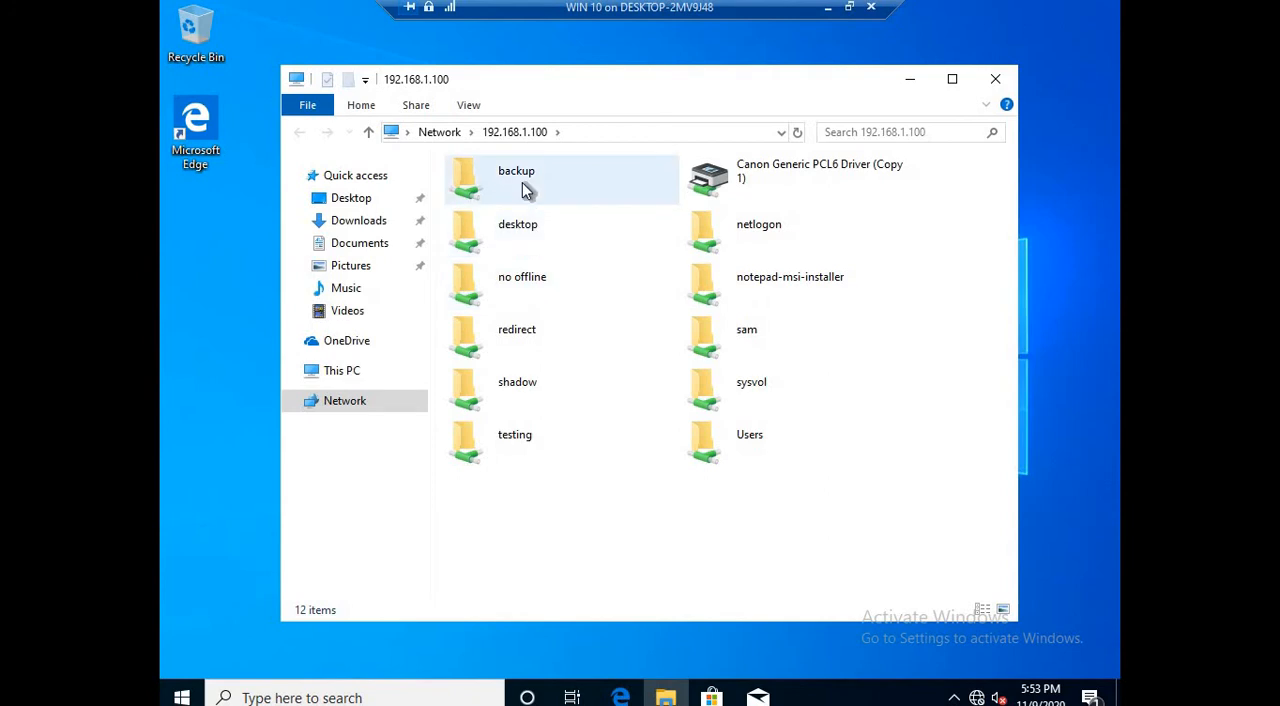
# Step: Permanently delete all files in the server's shared backup folder
pyautogui.doubleClick(522, 190)
pyautogui.moveTo(604, 312); pyautogui.dragTo(517, 193)
pyautogui.press('Delete')
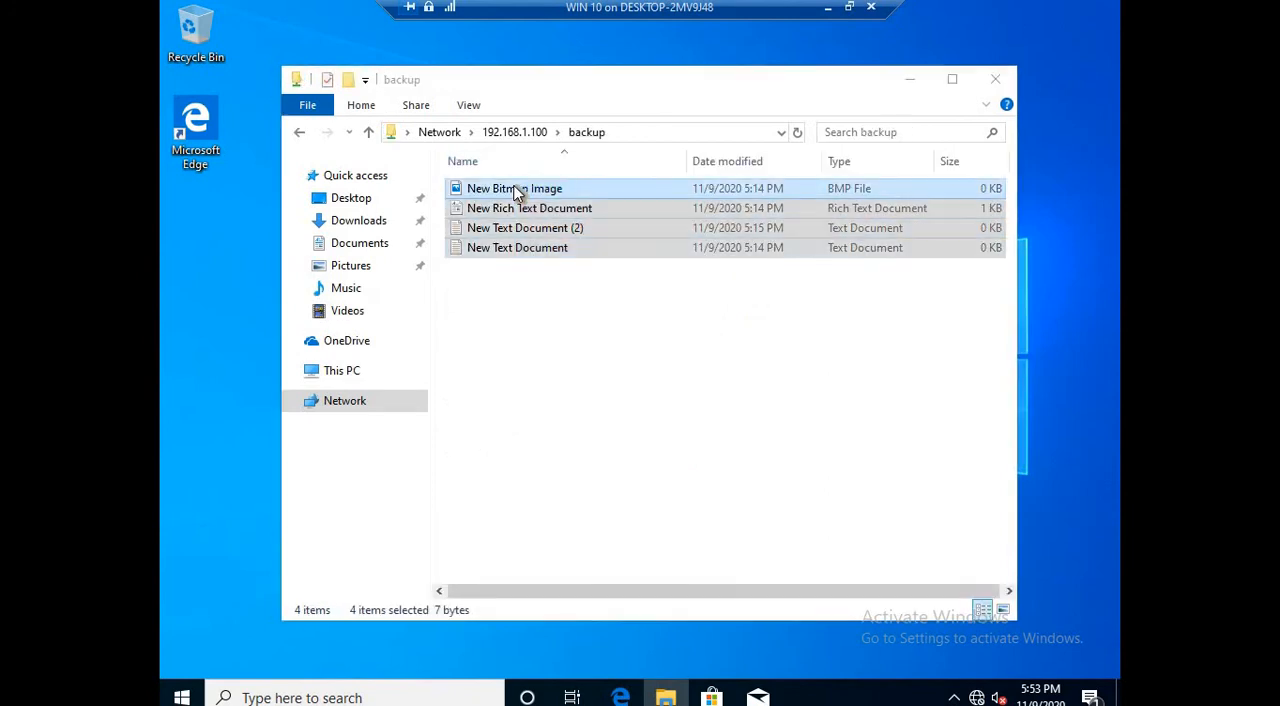
pyautogui.click(714, 362)
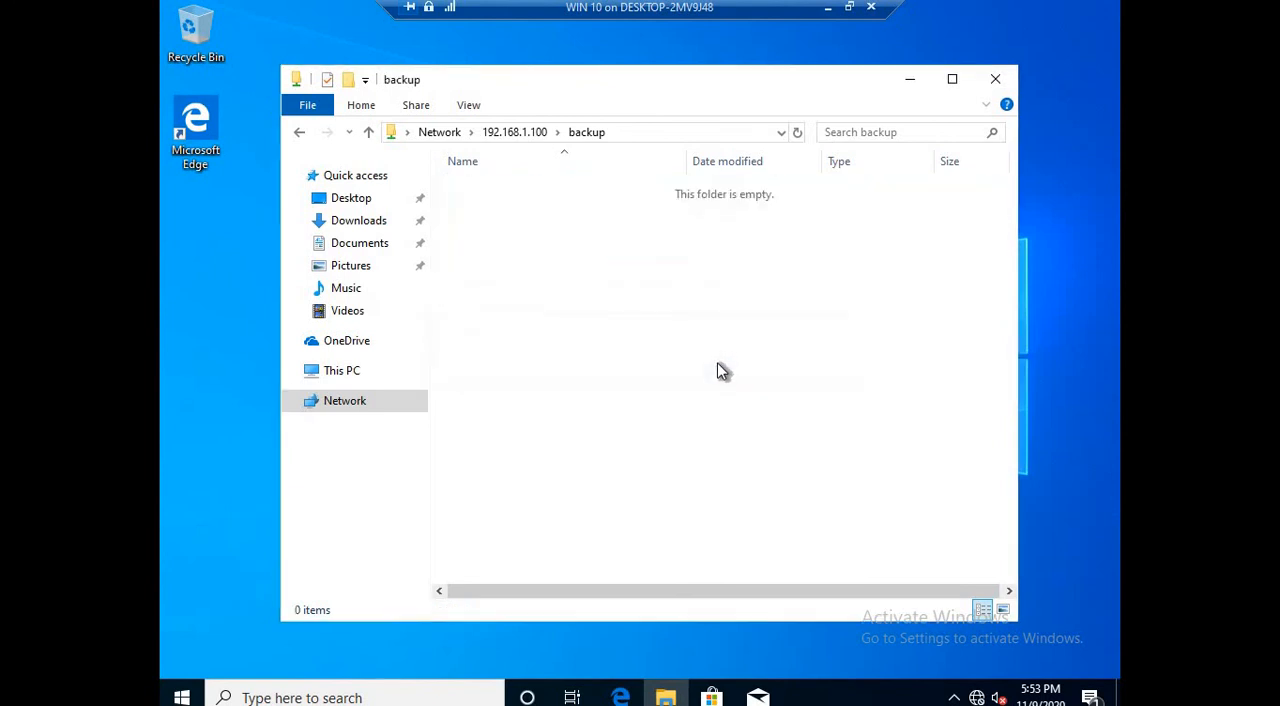
# Step: Close the shared folder window and reopen the backup share on \\192.168.1.100 to check its contents
pyautogui.click(828, 8)
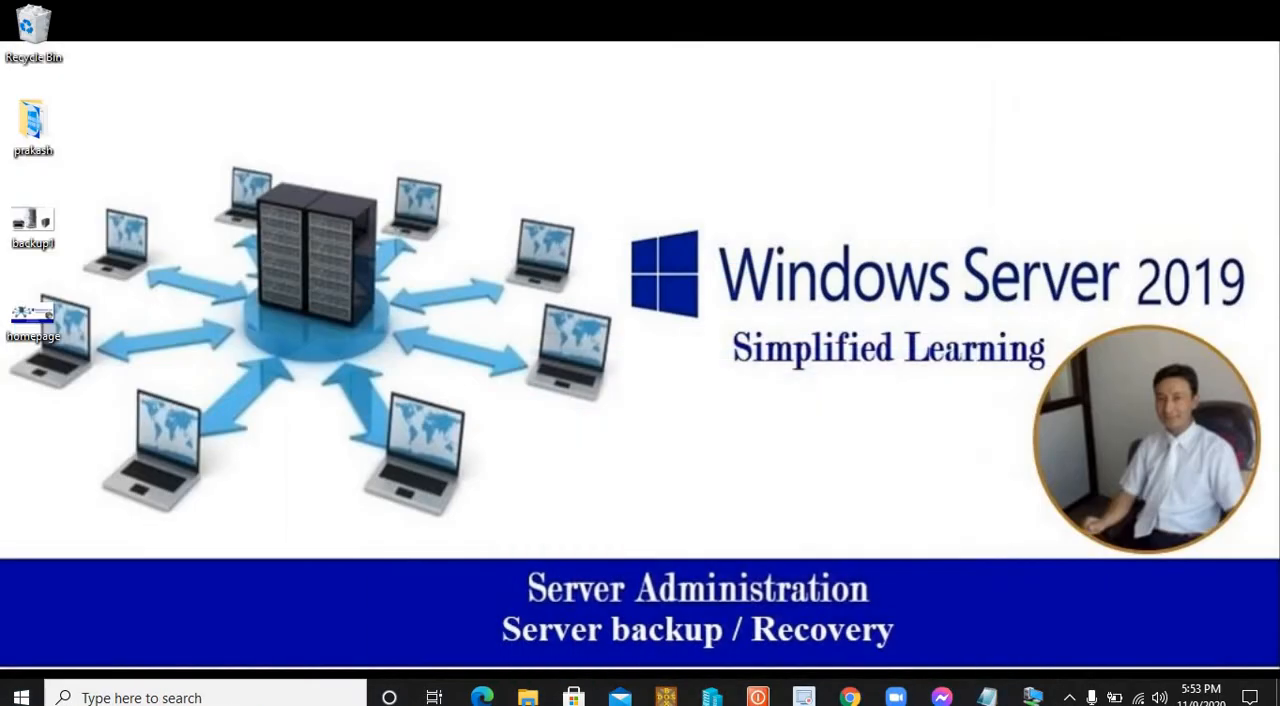
pyautogui.moveTo(1033, 697)
pyautogui.click(1119, 638)
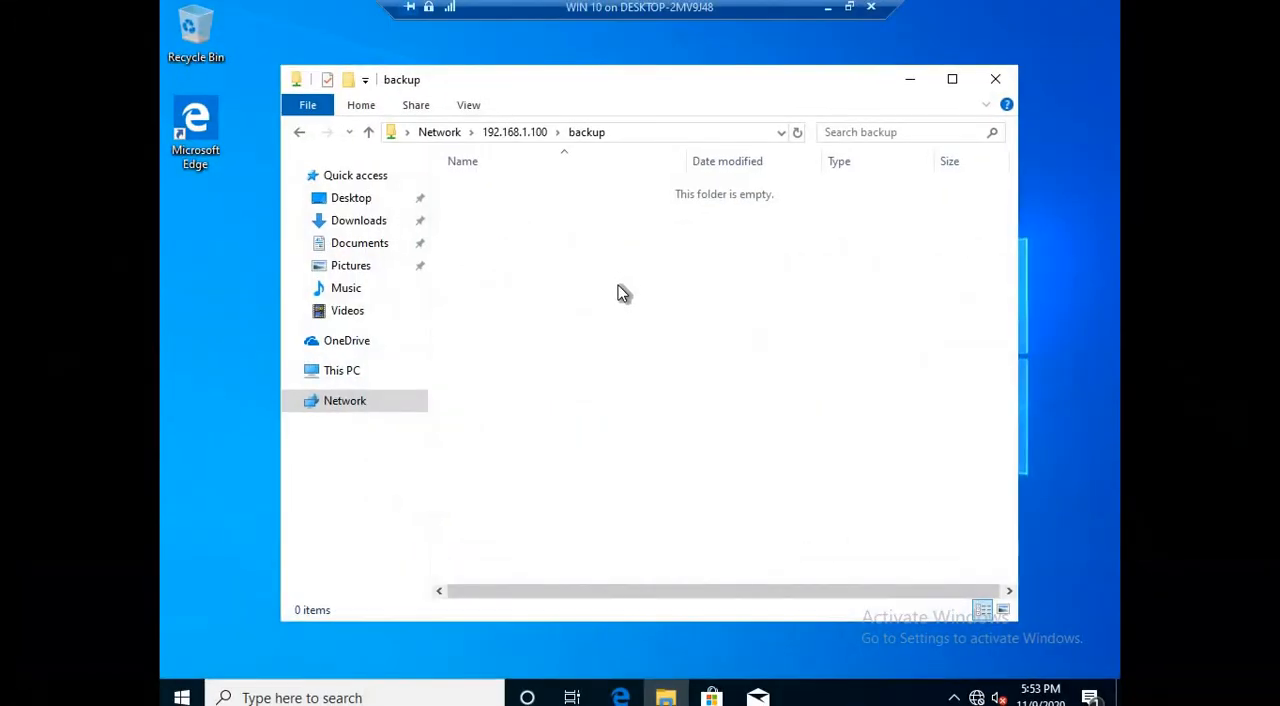
pyautogui.click(1000, 72)
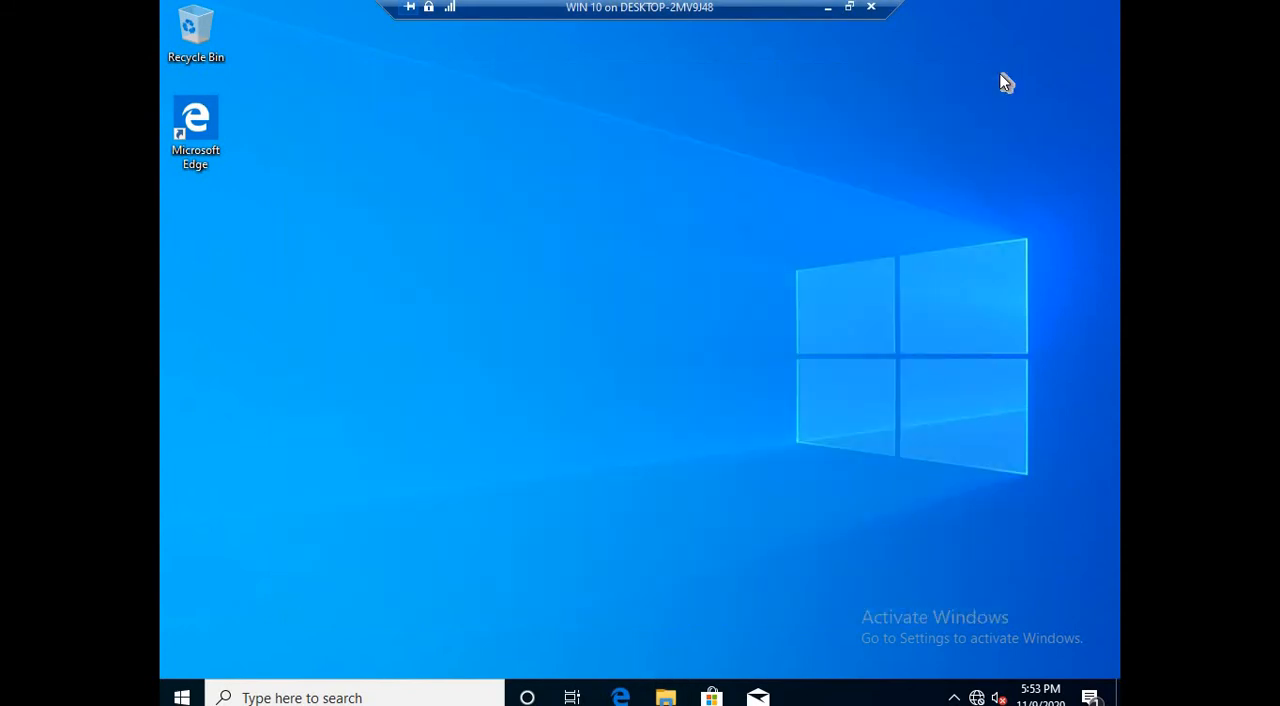
pyautogui.press('super+r')
pyautogui.press('Return')
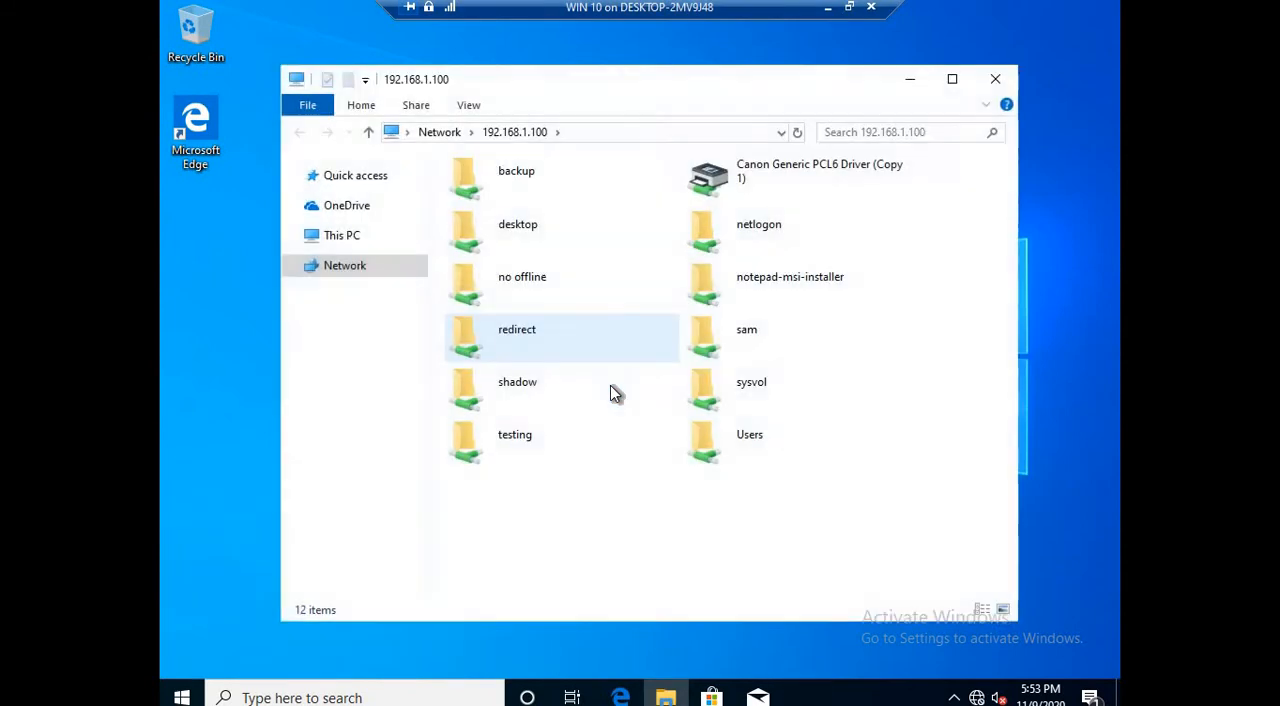
pyautogui.doubleClick(535, 176)
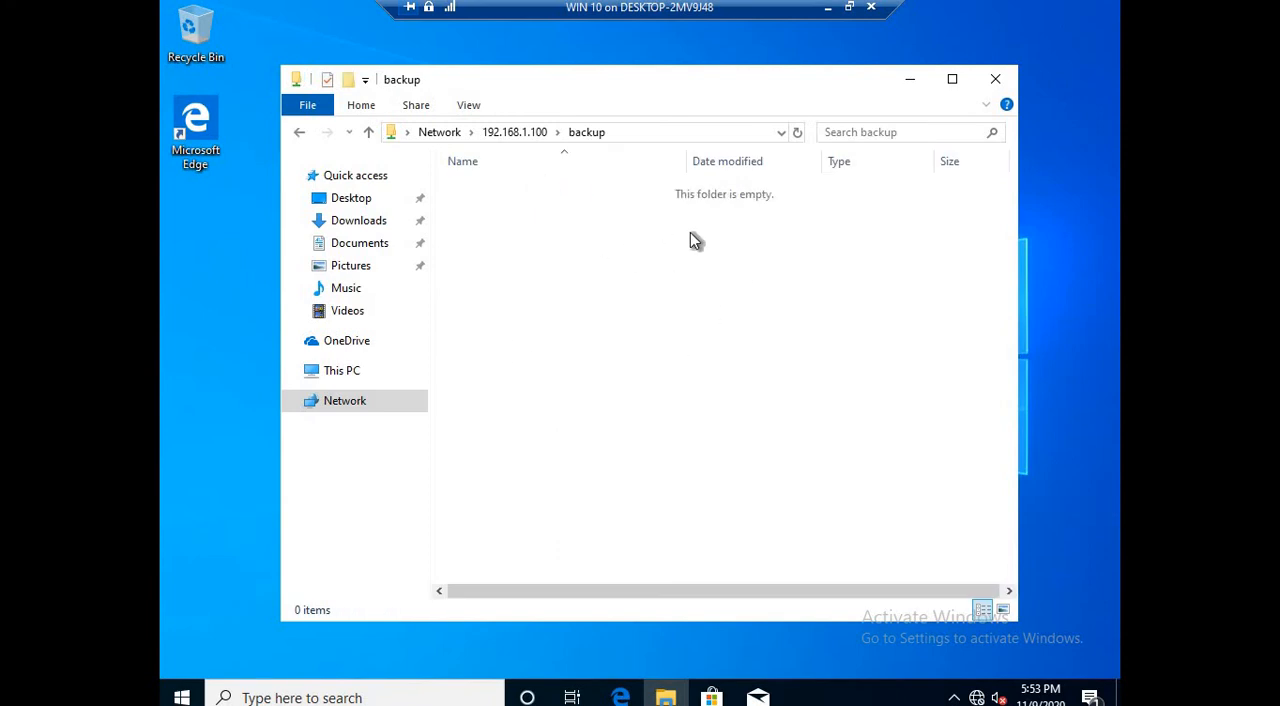
# Step: Switch back to the datacnt server and start the Recovery Wizard with a backup stored on another location as the source
pyautogui.click(849, 7)
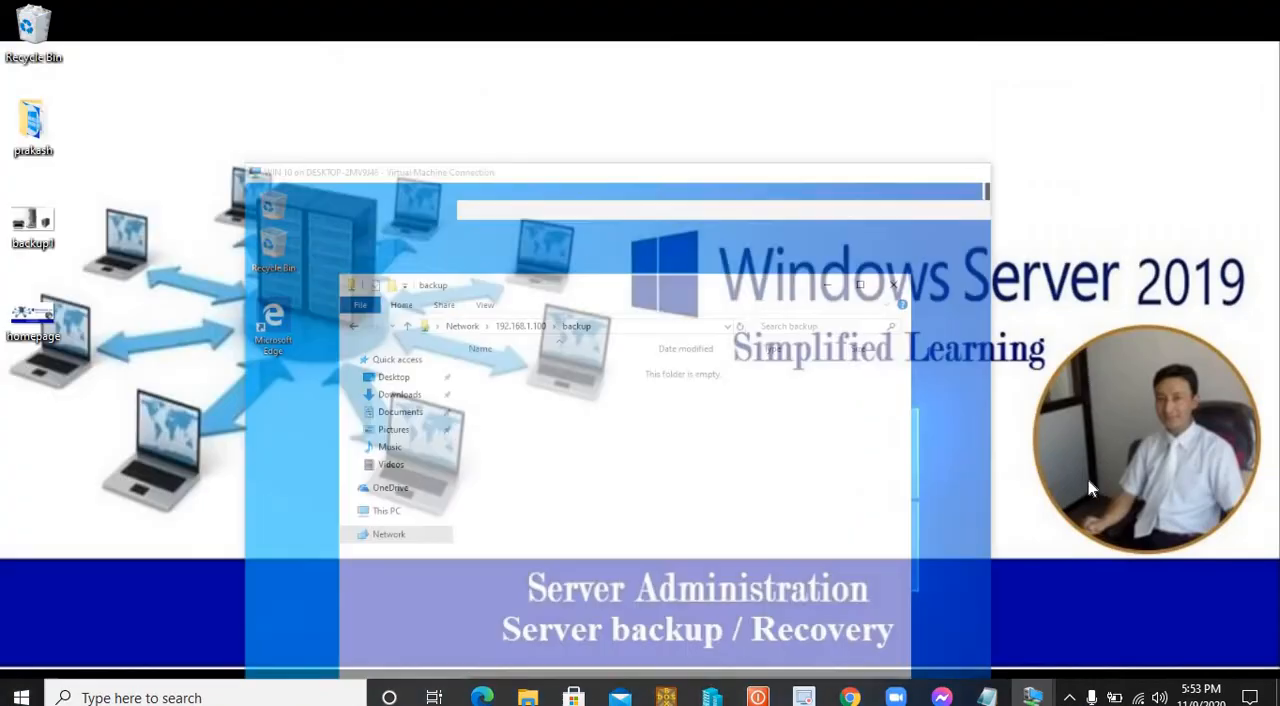
pyautogui.click(1036, 692)
pyautogui.click(992, 624)
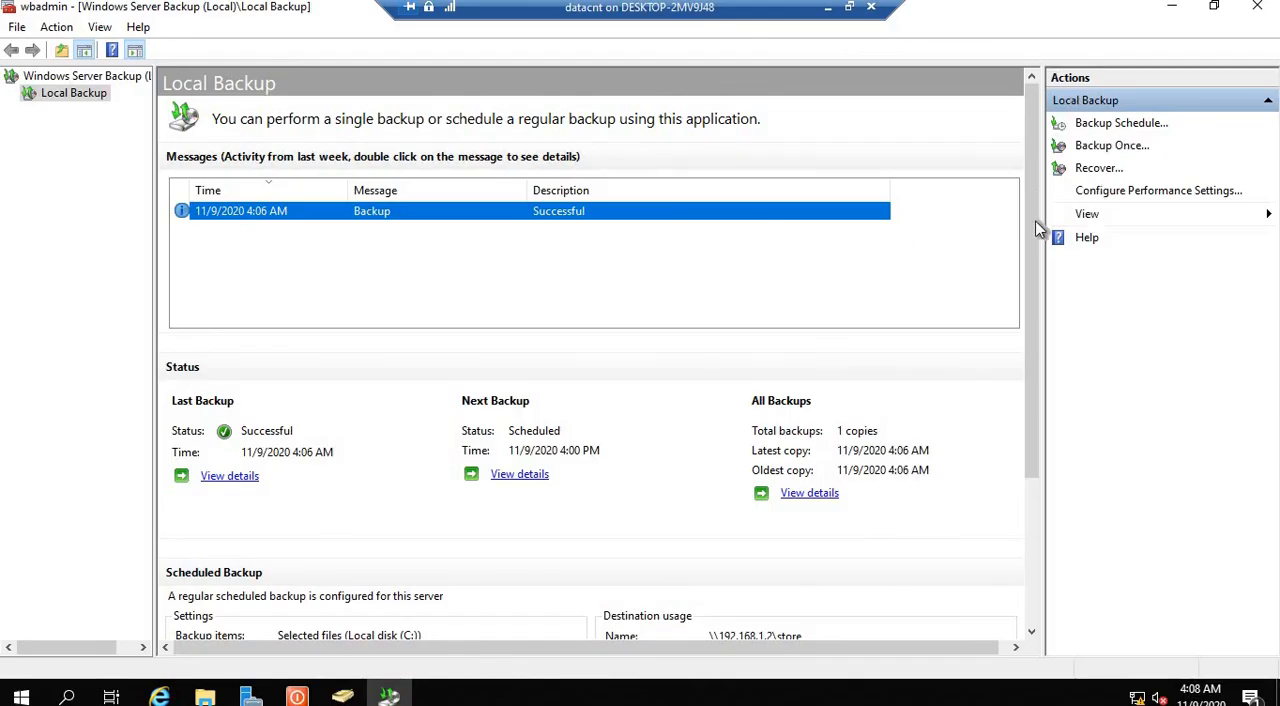
pyautogui.click(1097, 168)
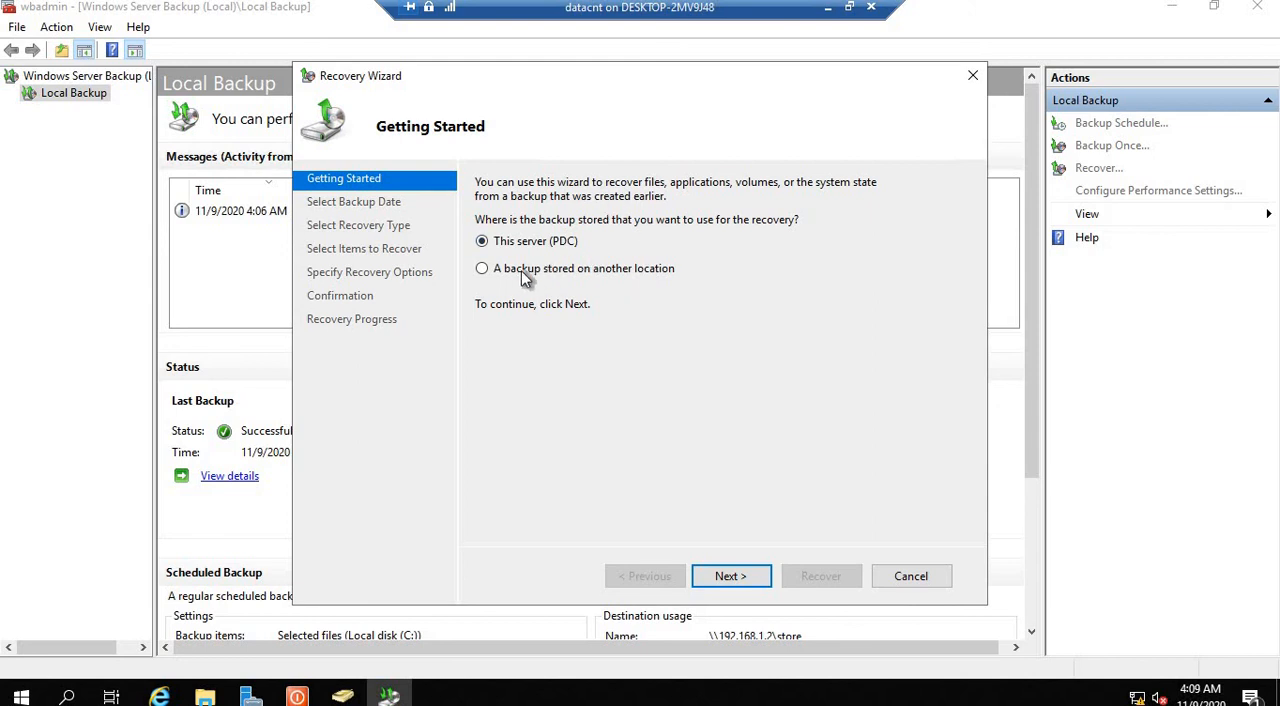
pyautogui.click(486, 268)
# Step: Specify the remote shared folder \\192.168.1.2\store as the location of the backup to recover from
pyautogui.click(748, 575)
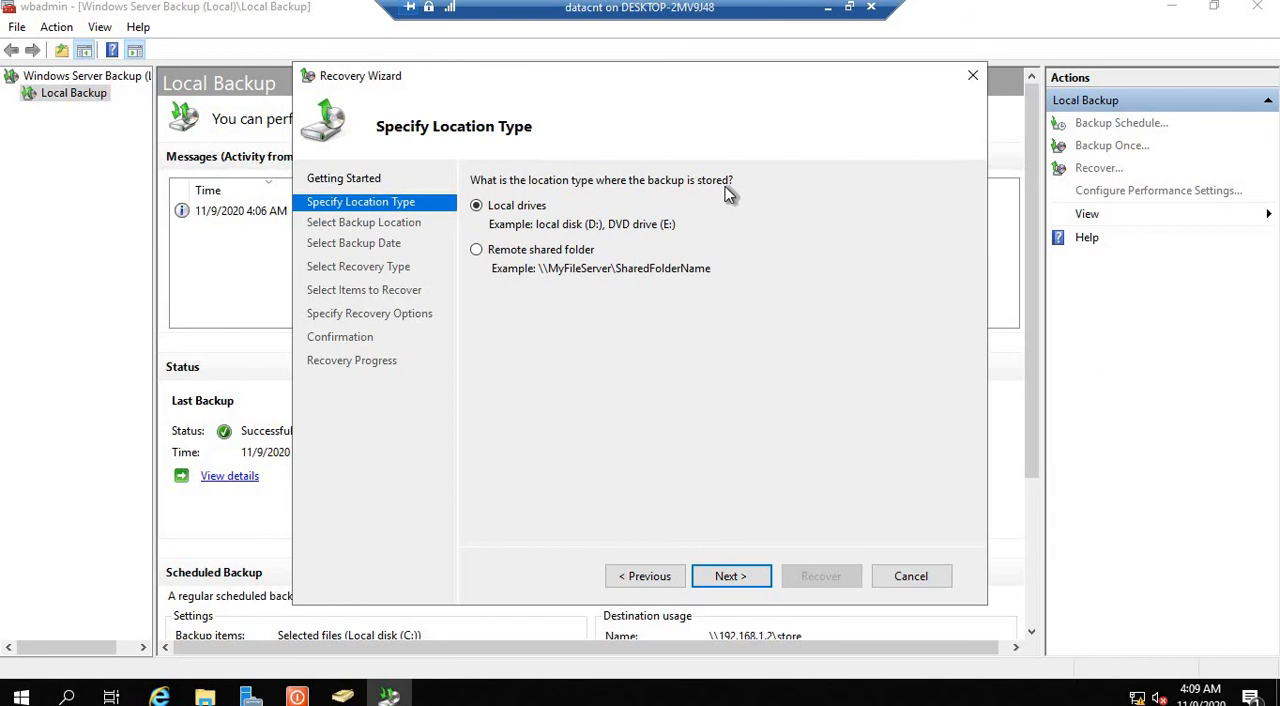
pyautogui.click(476, 249)
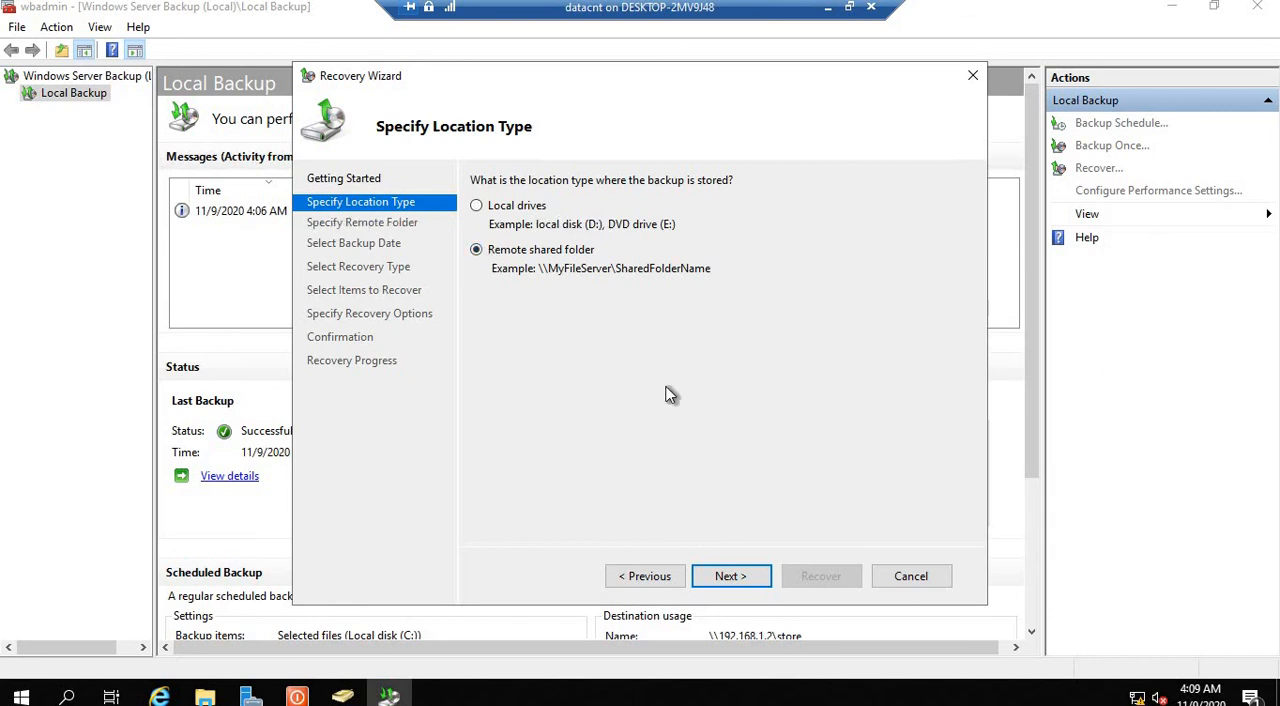
pyautogui.click(733, 578)
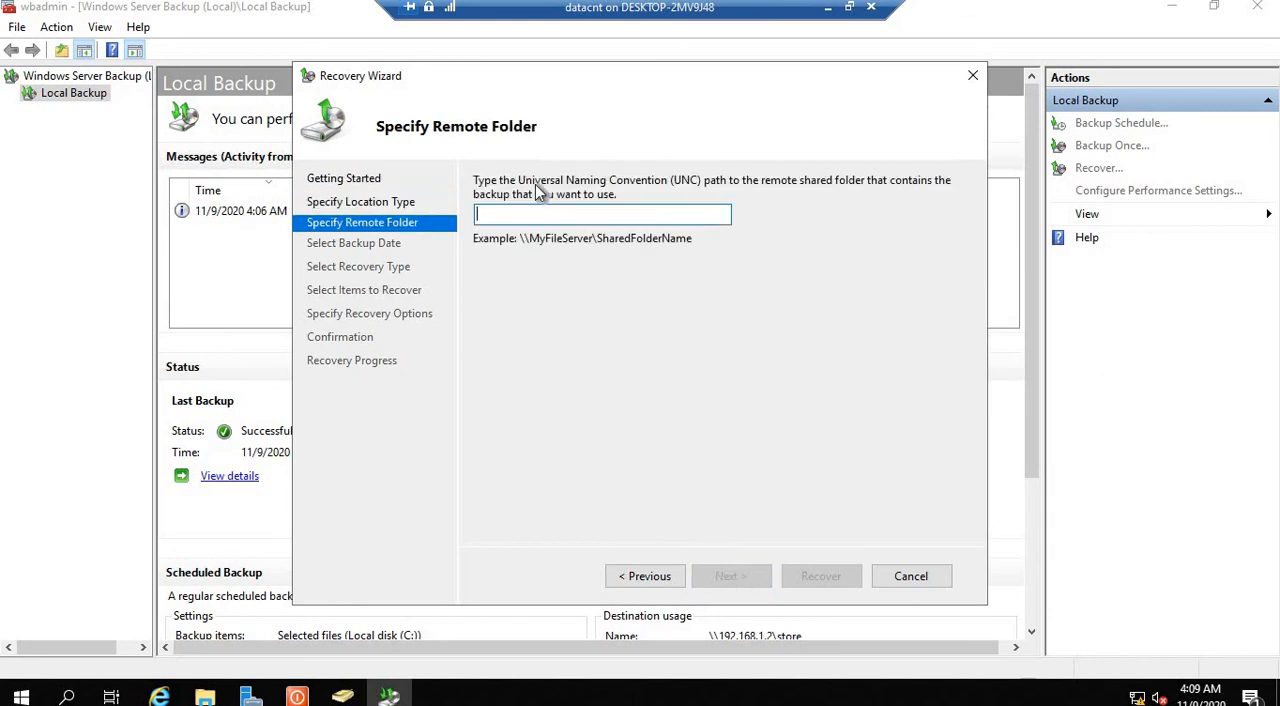
pyautogui.write('\\\\192.168.1.2')
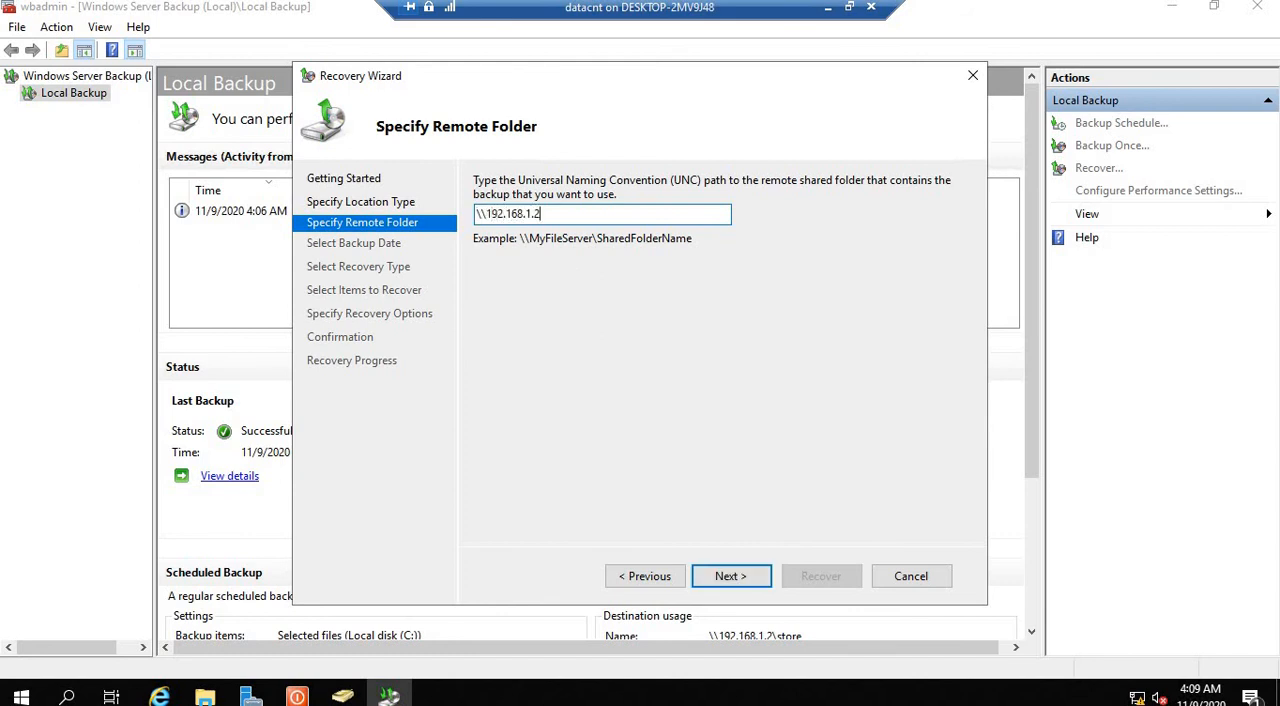
pyautogui.write('\\store')
pyautogui.click(739, 577)
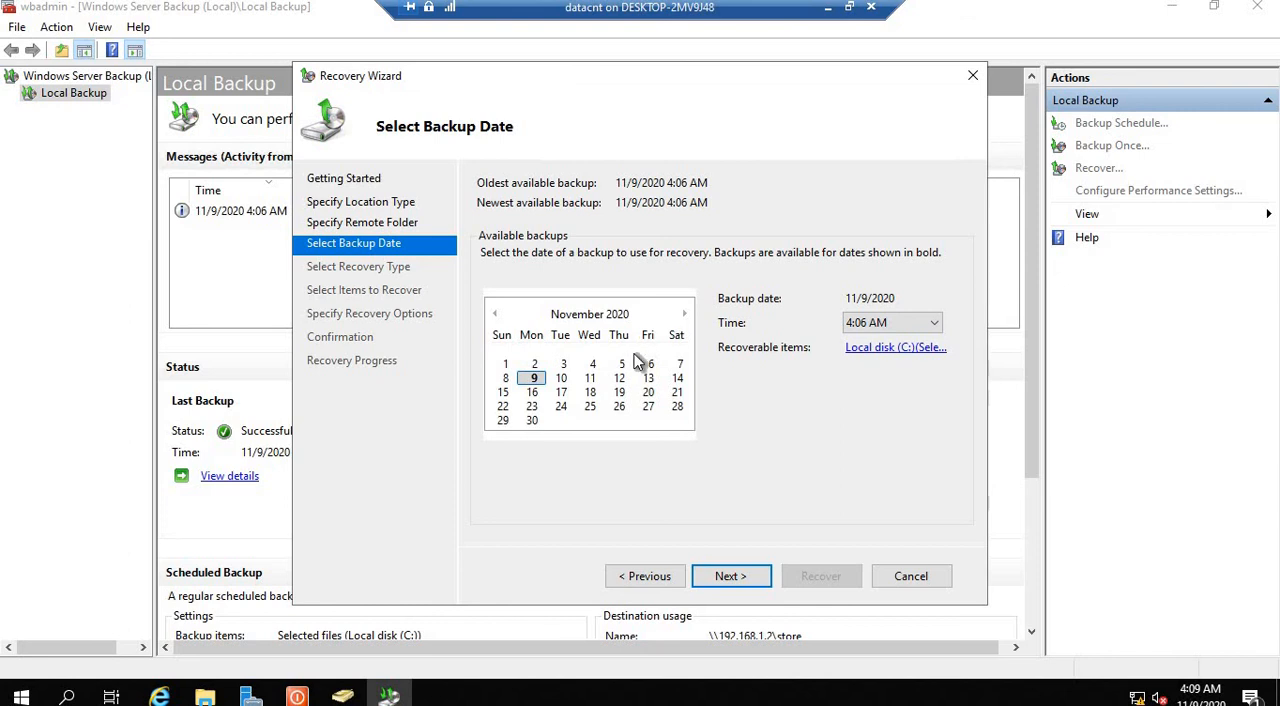
# Step: Use the 11/9/2020 4:06 AM backup and choose files and folders as the recovery type
pyautogui.click(934, 324)
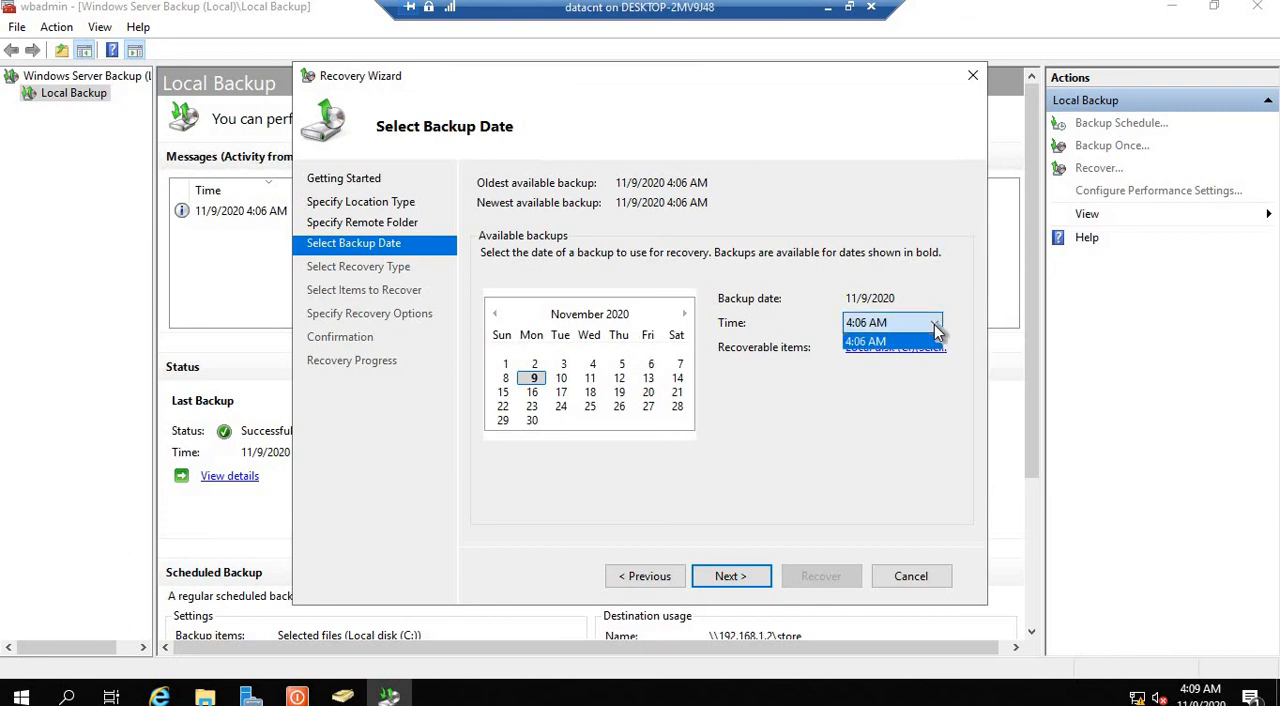
pyautogui.click(934, 323)
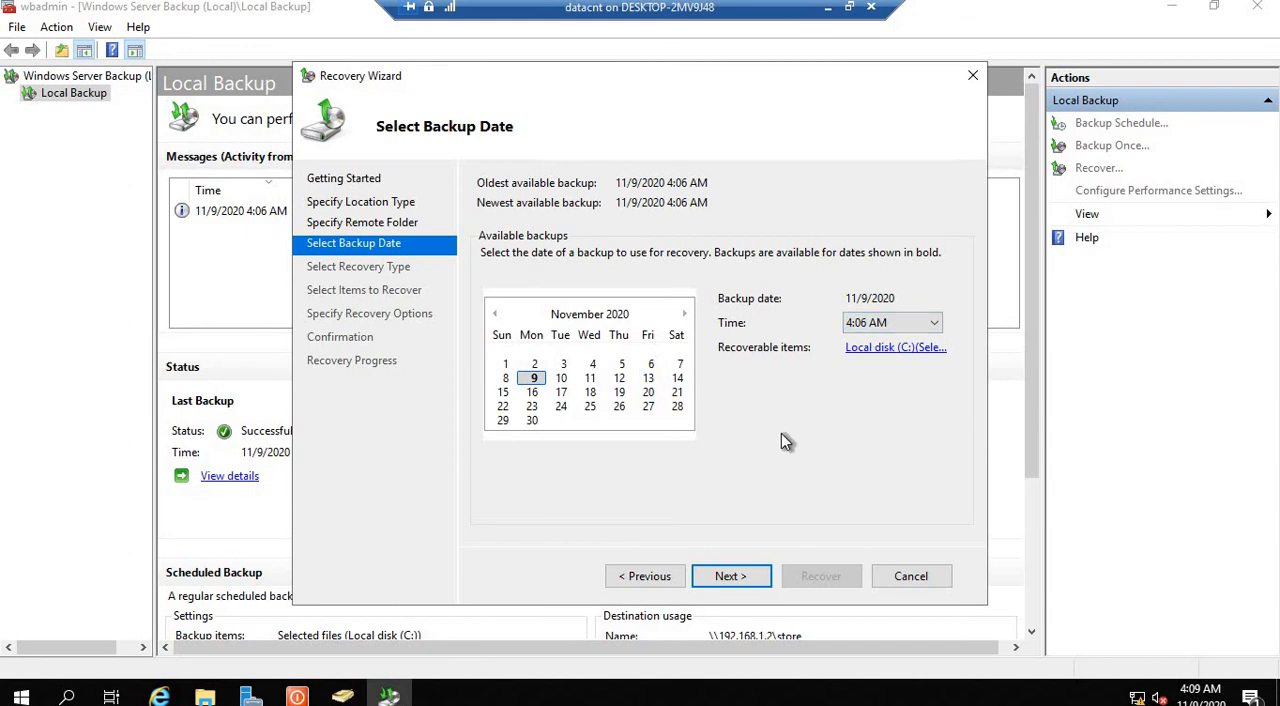
pyautogui.click(731, 580)
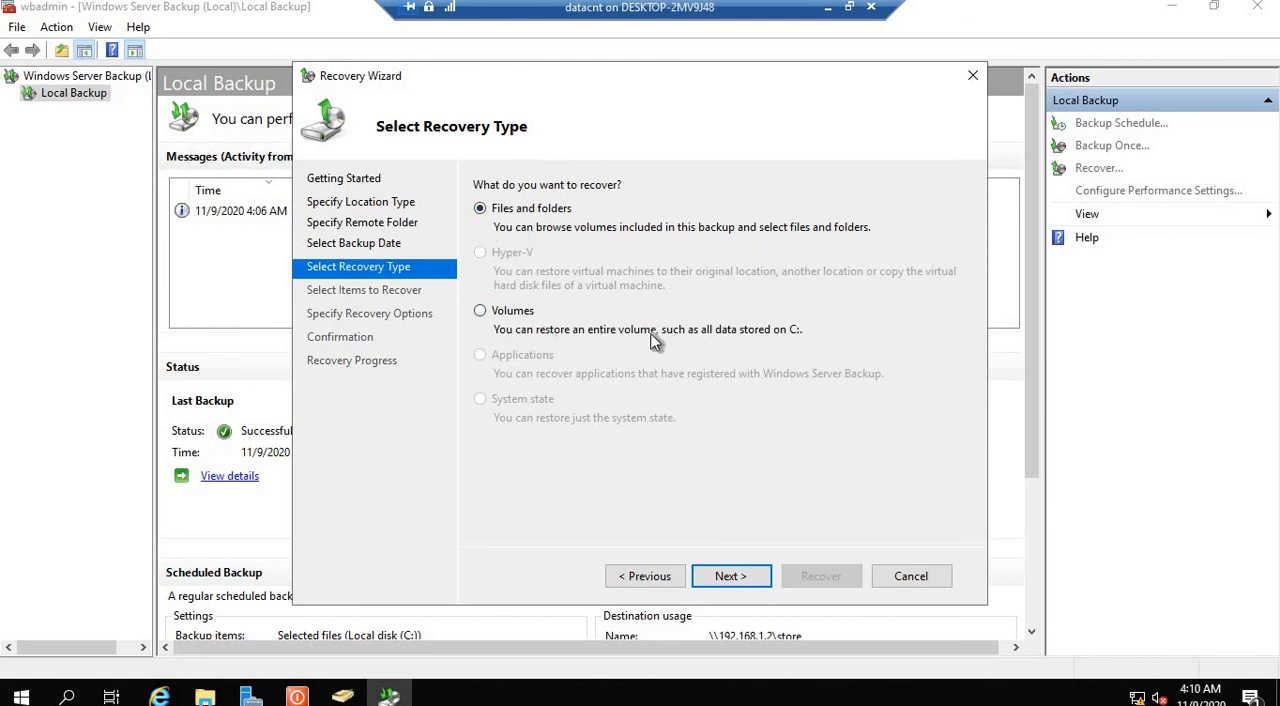
pyautogui.click(731, 577)
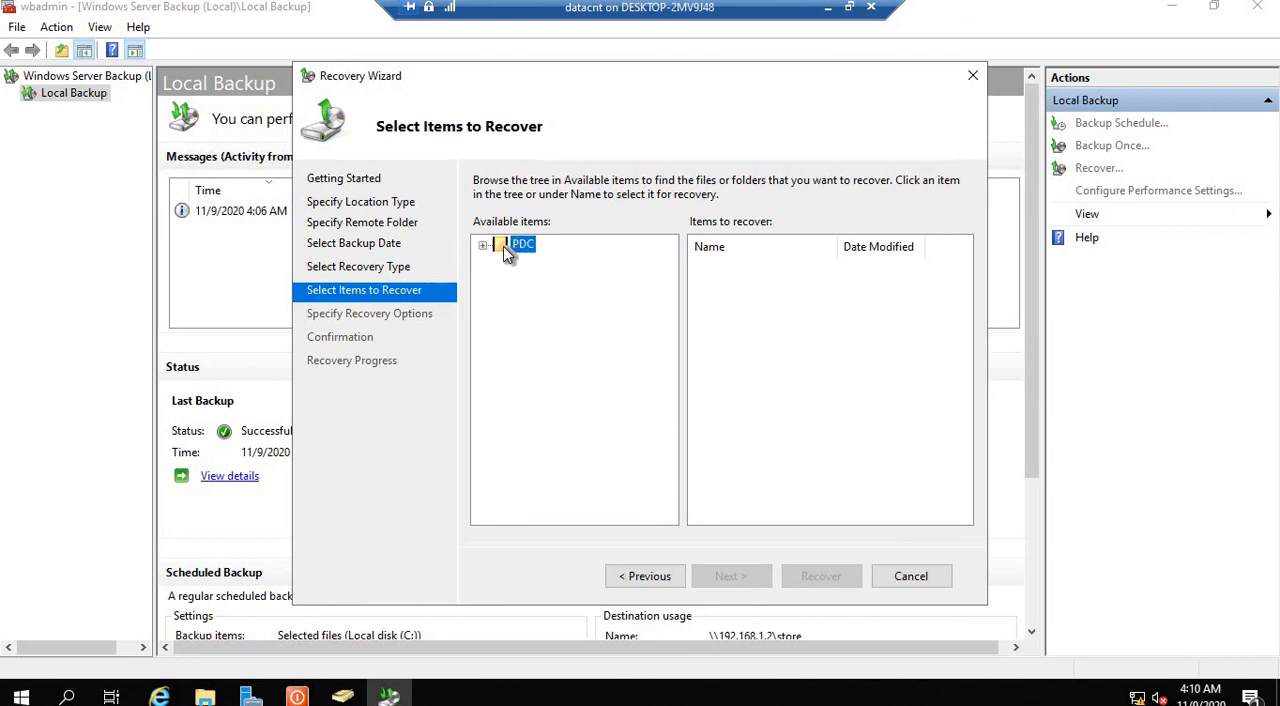
# Step: Select the backup folder on Local disk (C:) under PDC as the content to recover
pyautogui.click(483, 245)
pyautogui.click(500, 261)
pyautogui.click(536, 281)
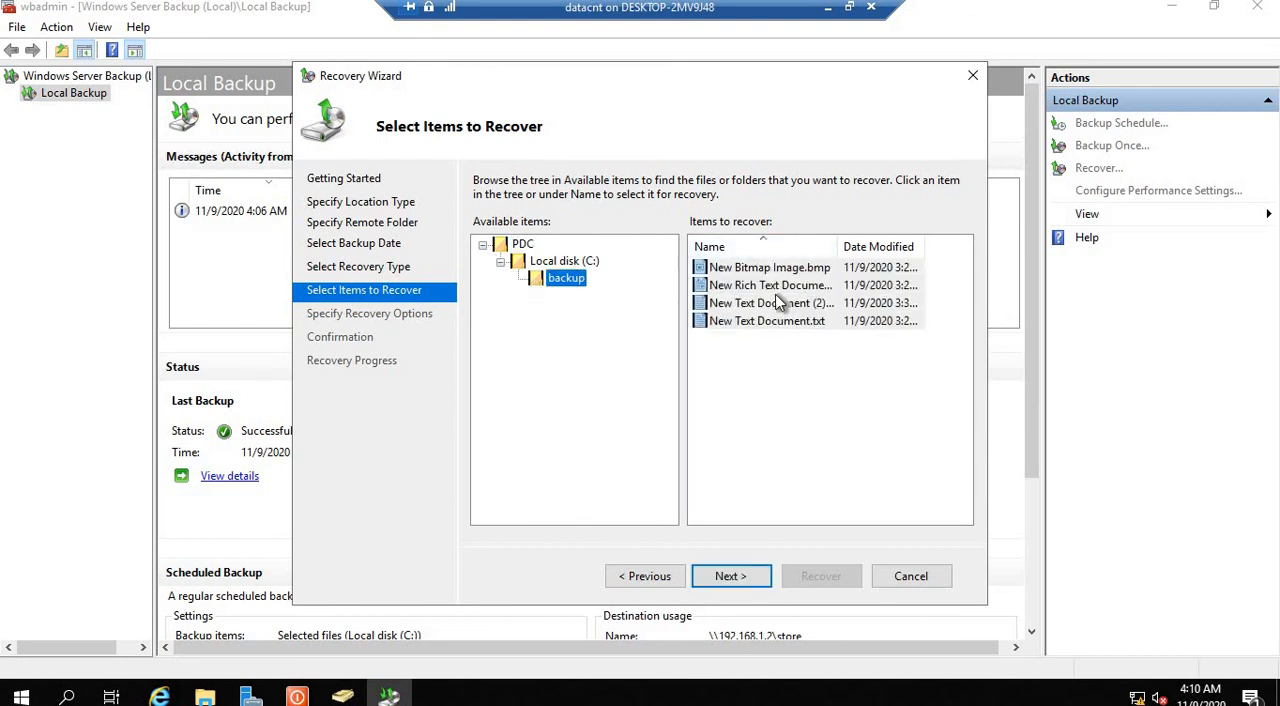
pyautogui.click(737, 576)
# Step: Set the recovery destination to C:\backup, keeping the options to create copies and restore ACL permissions
pyautogui.click(558, 257)
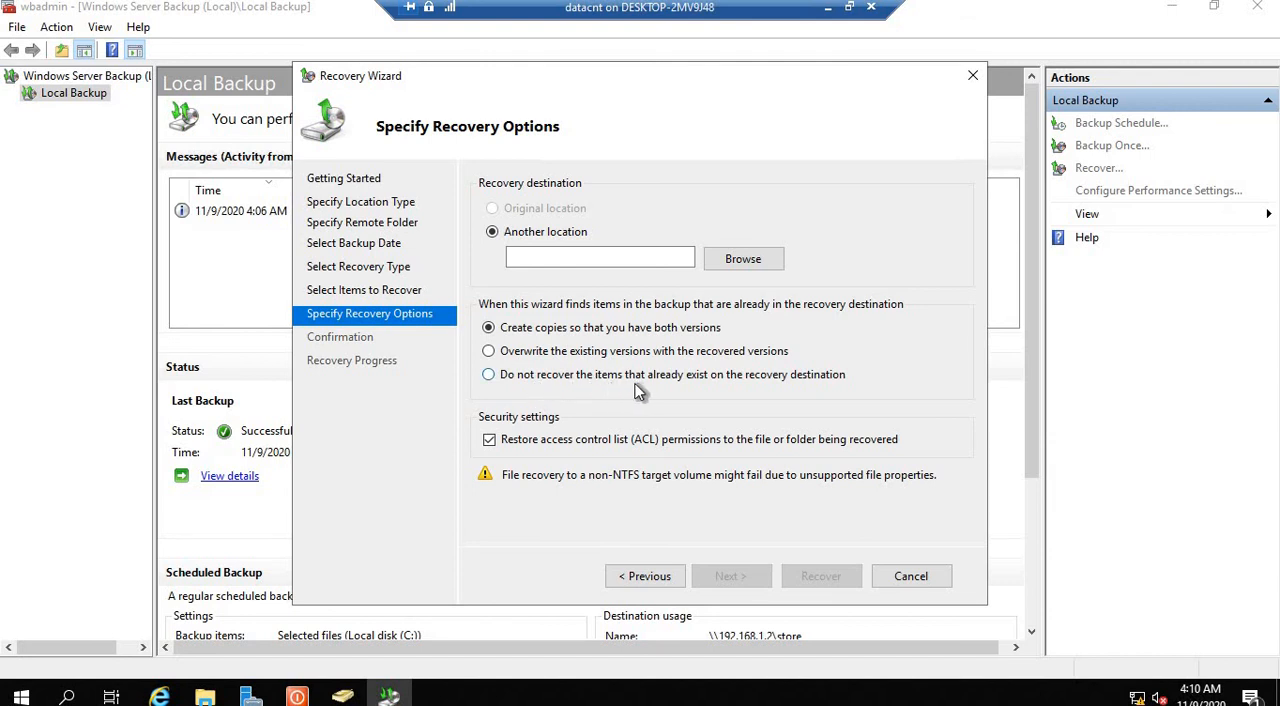
pyautogui.click(730, 260)
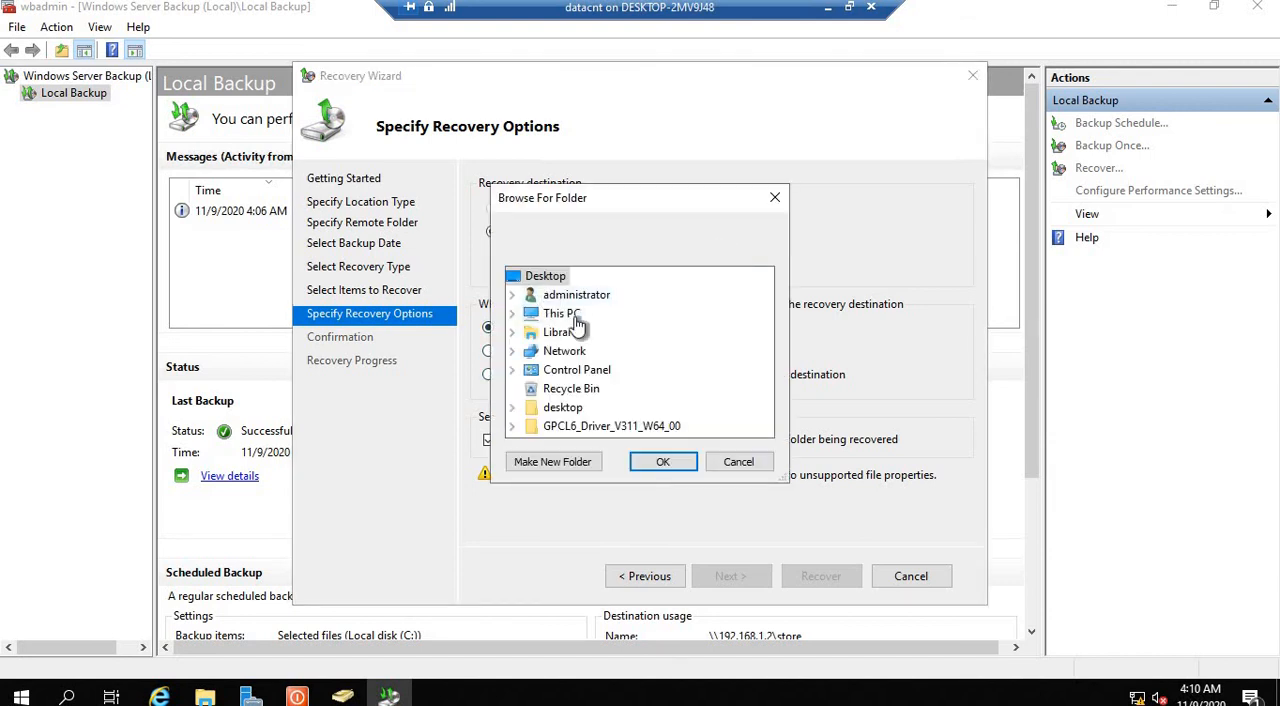
pyautogui.click(585, 322)
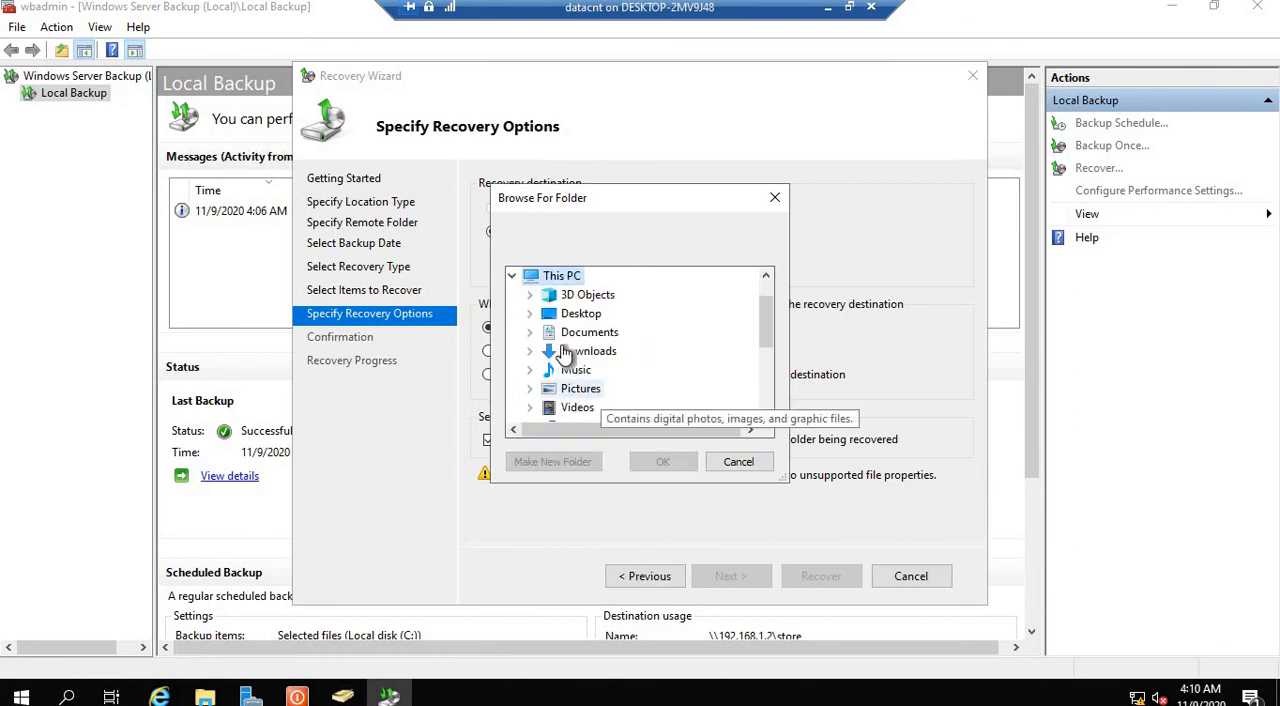
pyautogui.click(765, 382)
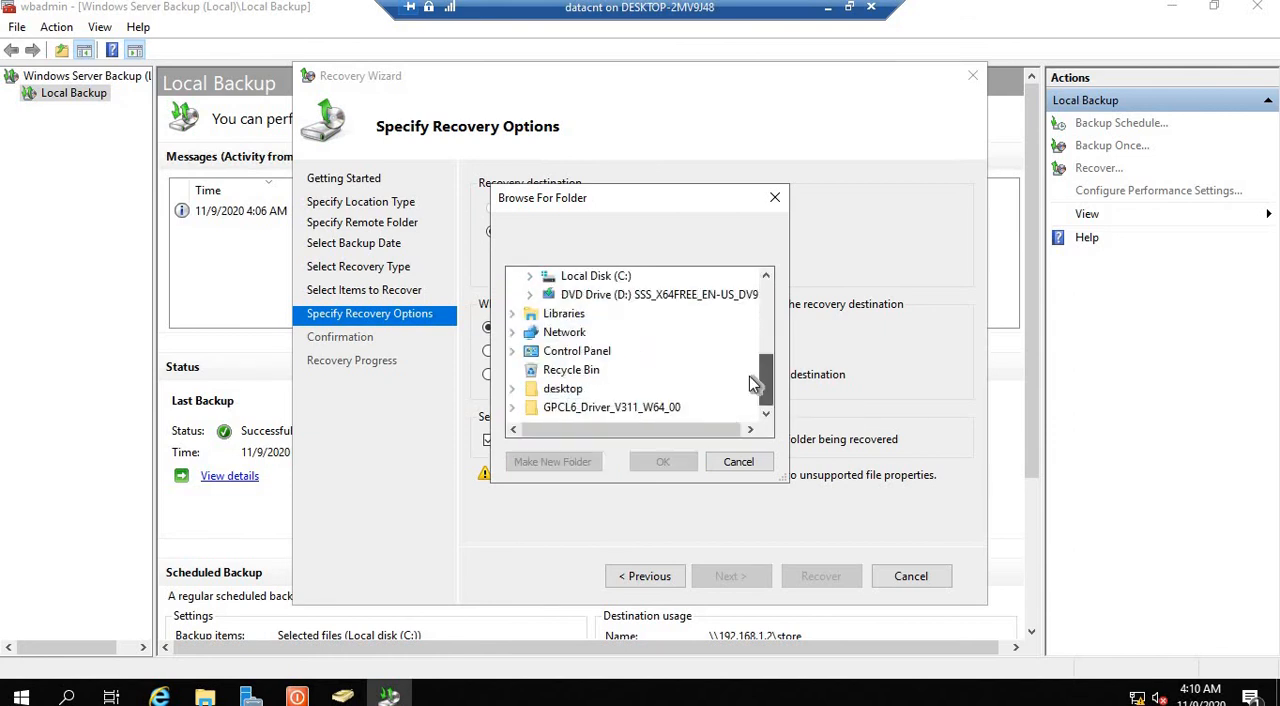
pyautogui.click(598, 278)
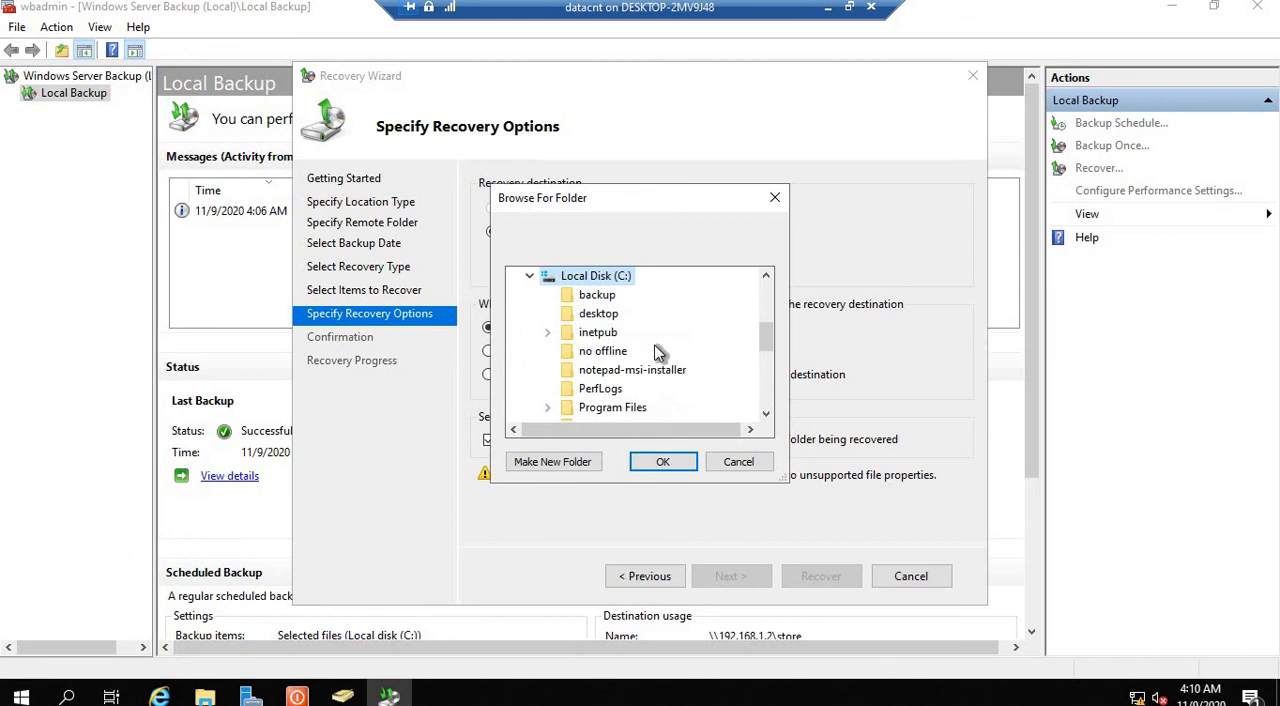
pyautogui.click(597, 295)
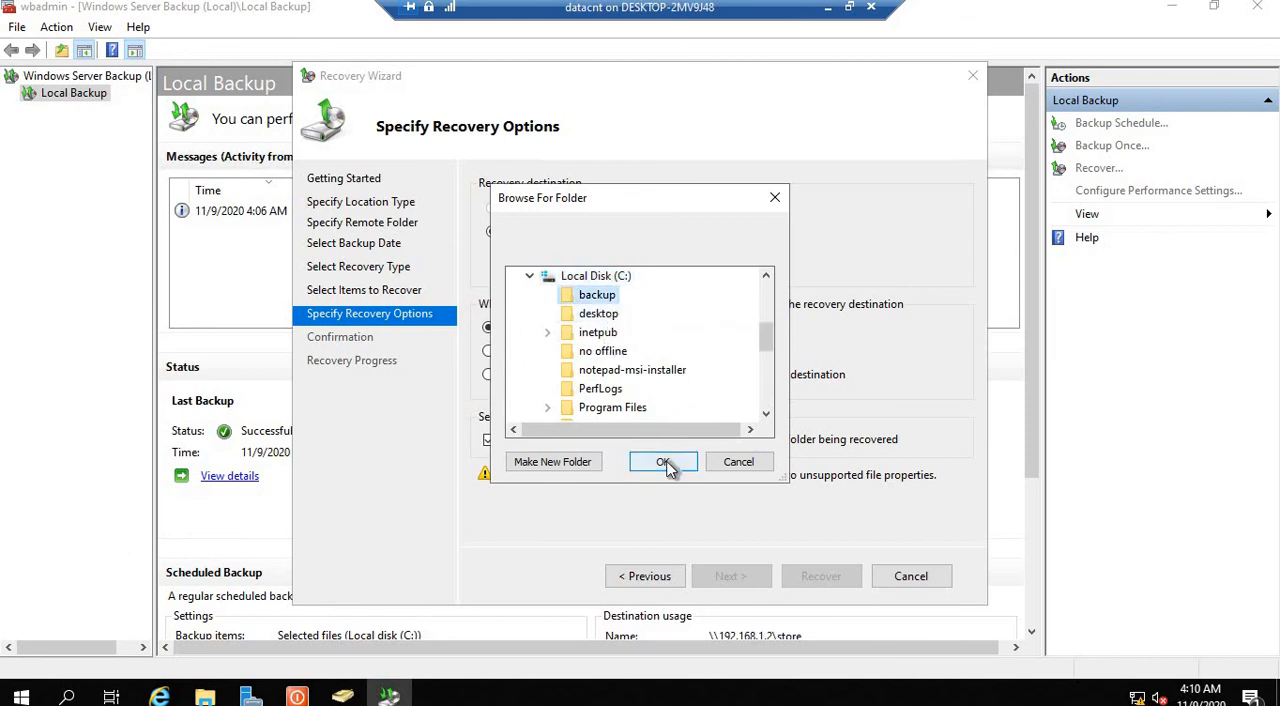
pyautogui.click(664, 461)
pyautogui.click(728, 576)
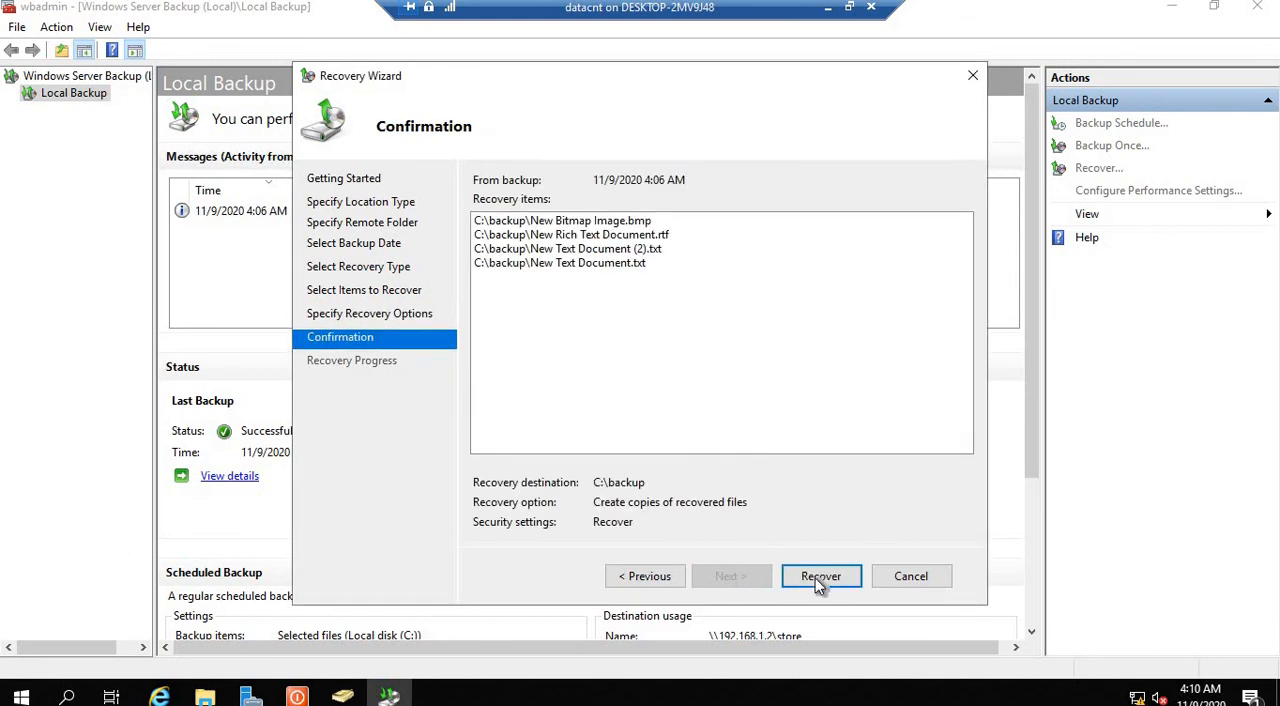
# Step: Run the recovery to completion and select the file recovery entry in the Local Backup messages
pyautogui.click(820, 578)
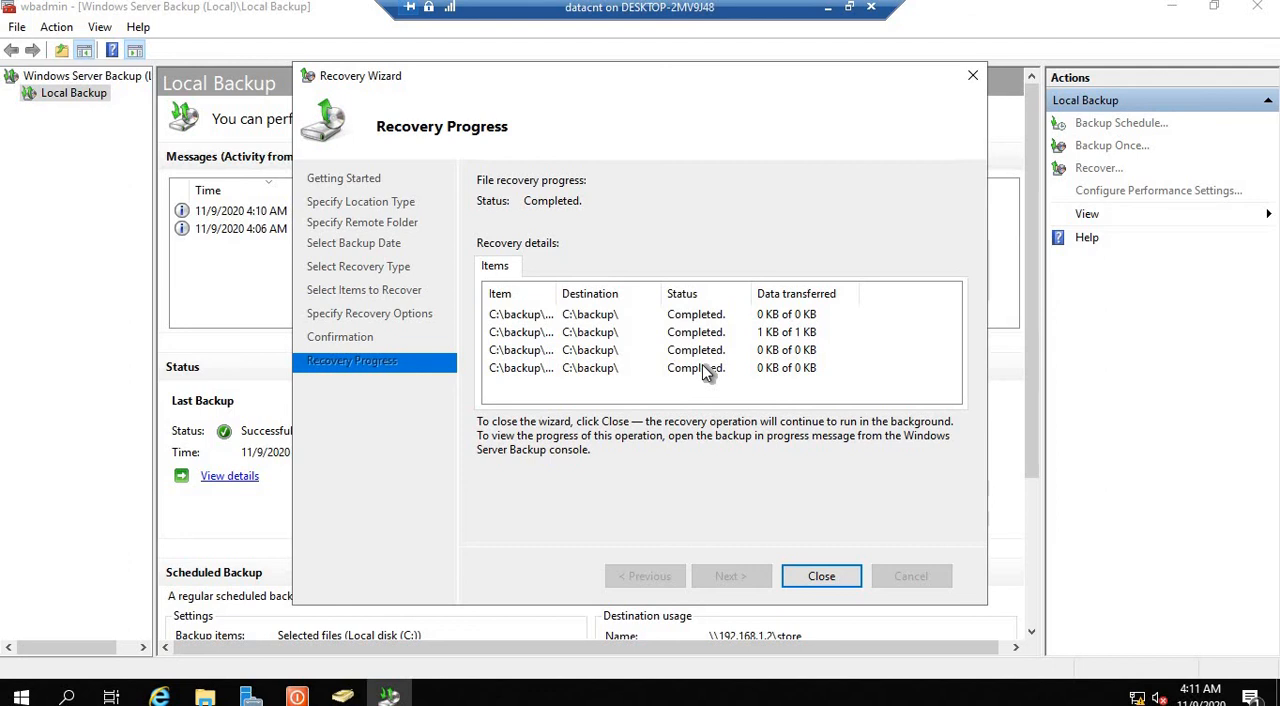
pyautogui.click(821, 577)
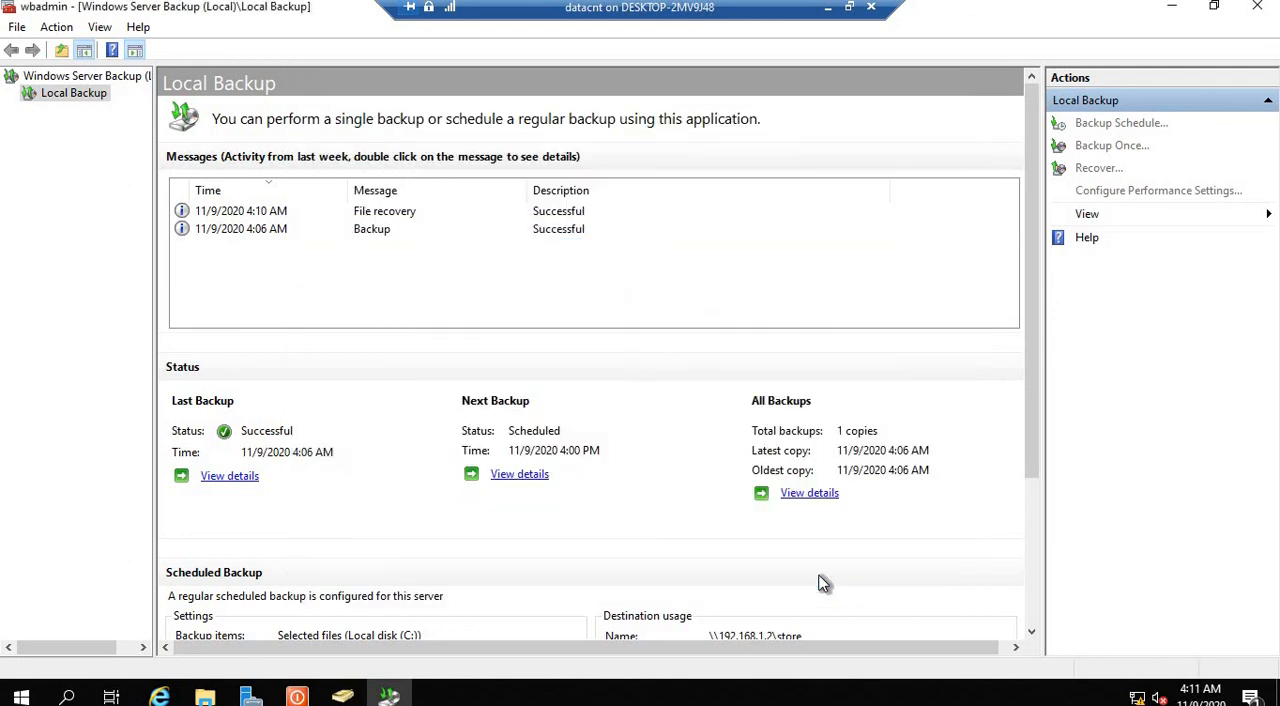
pyautogui.click(390, 213)
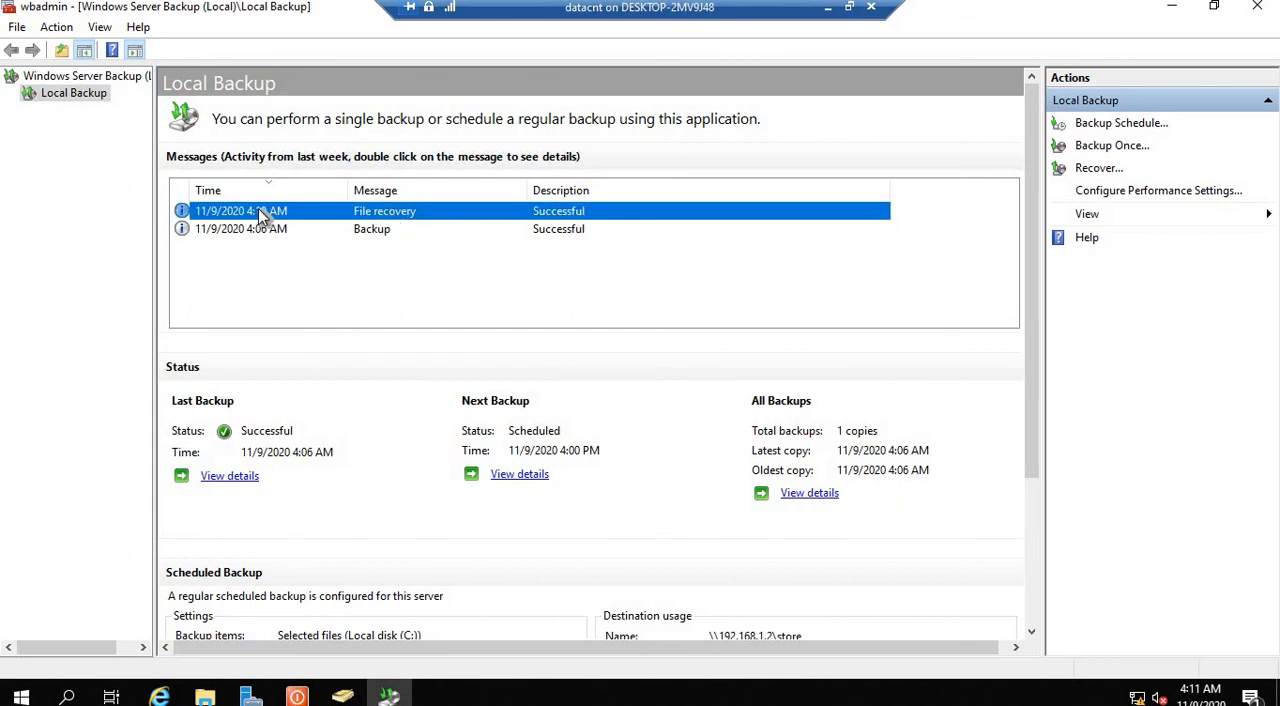
# Step: Minimize the open management windows and check the recovered files in C:\backup in File Explorer
pyautogui.click(1172, 8)
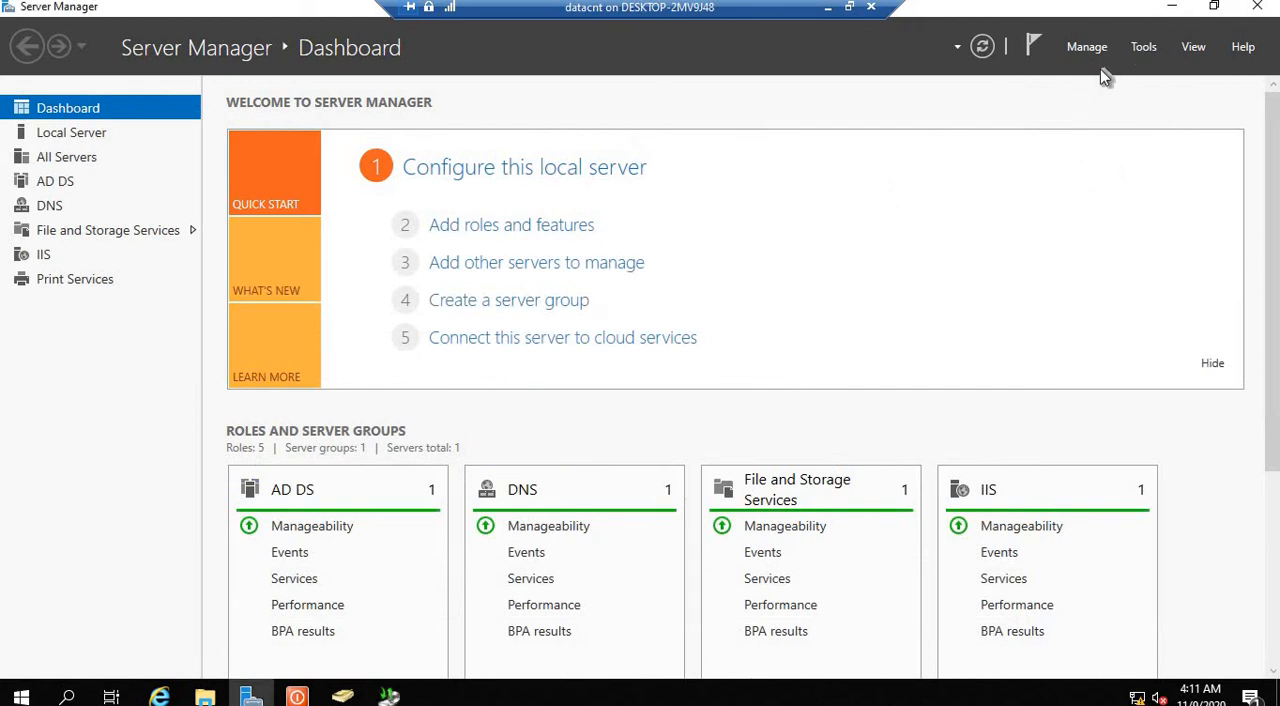
pyautogui.click(1176, 7)
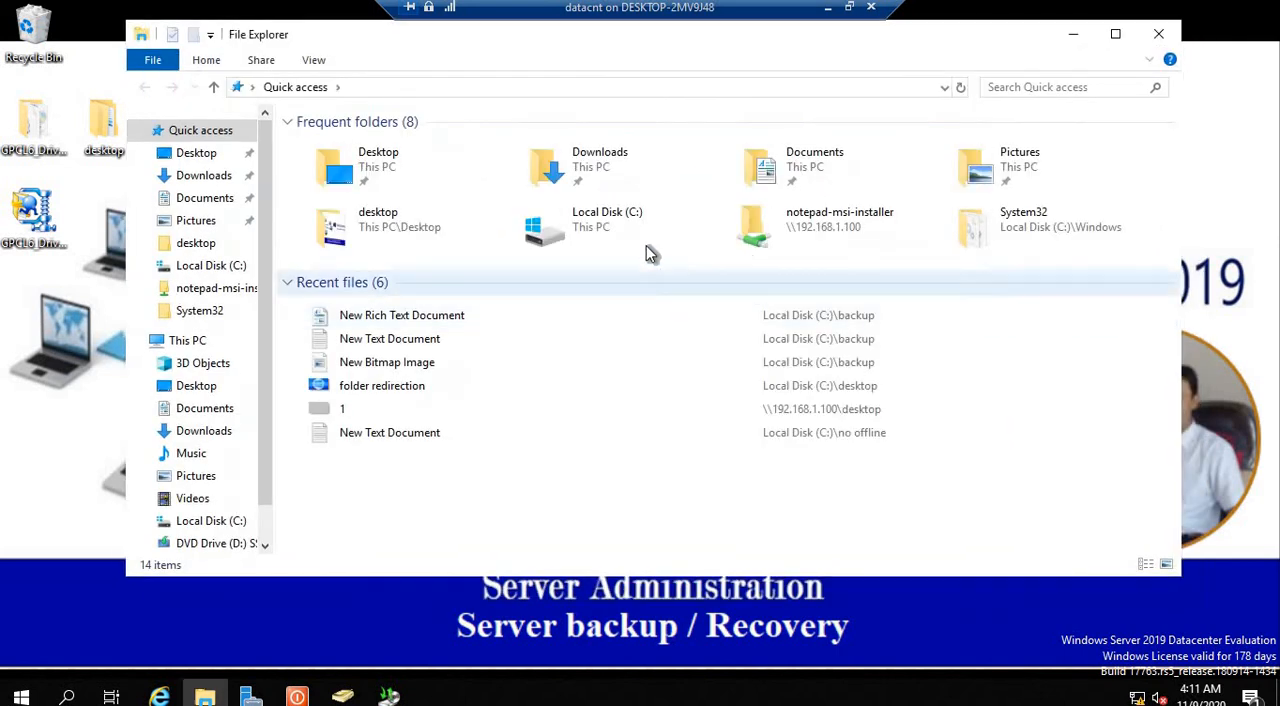
pyautogui.doubleClick(615, 224)
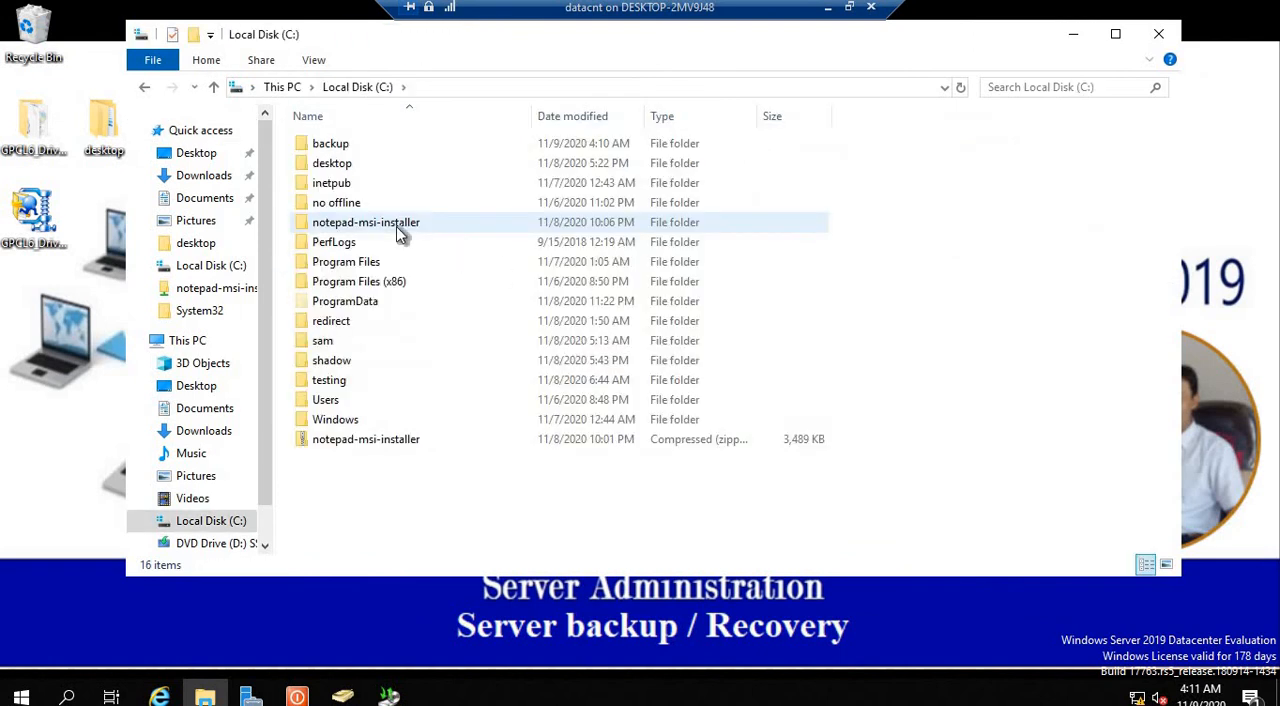
pyautogui.doubleClick(345, 148)
pyautogui.moveTo(488, 268); pyautogui.dragTo(308, 131)
pyautogui.click(567, 283)
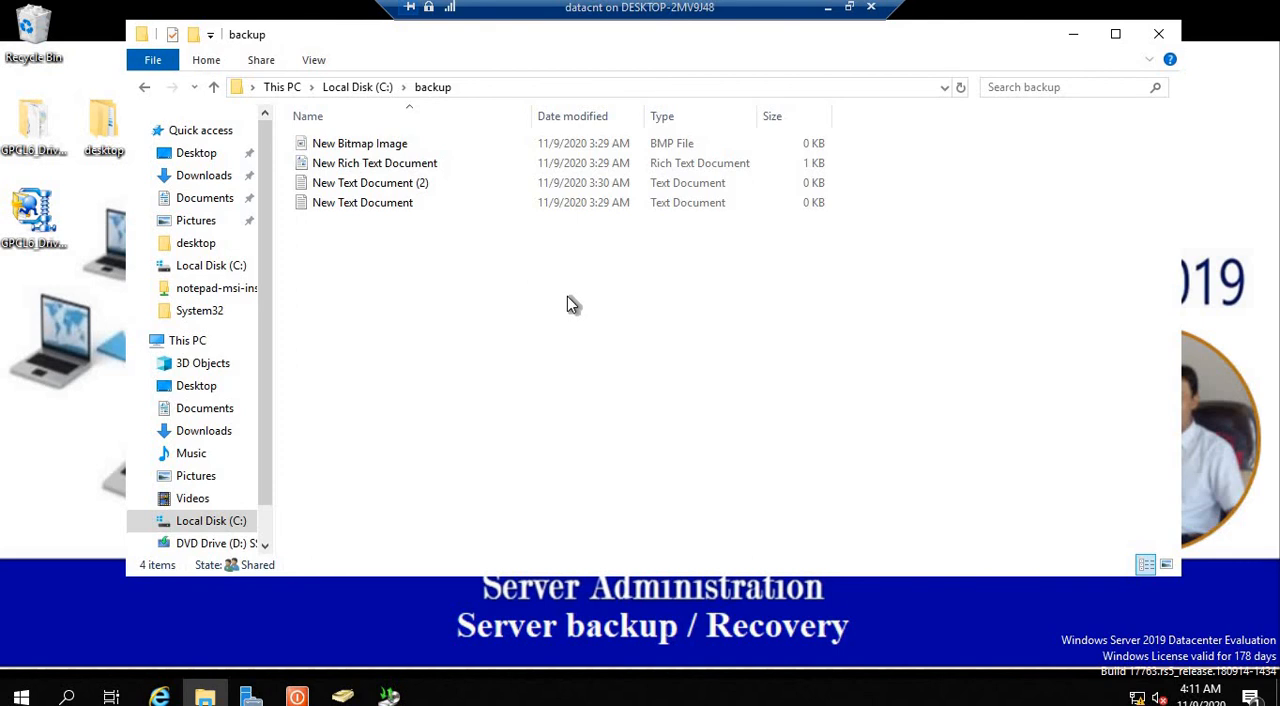
pyautogui.click(1075, 34)
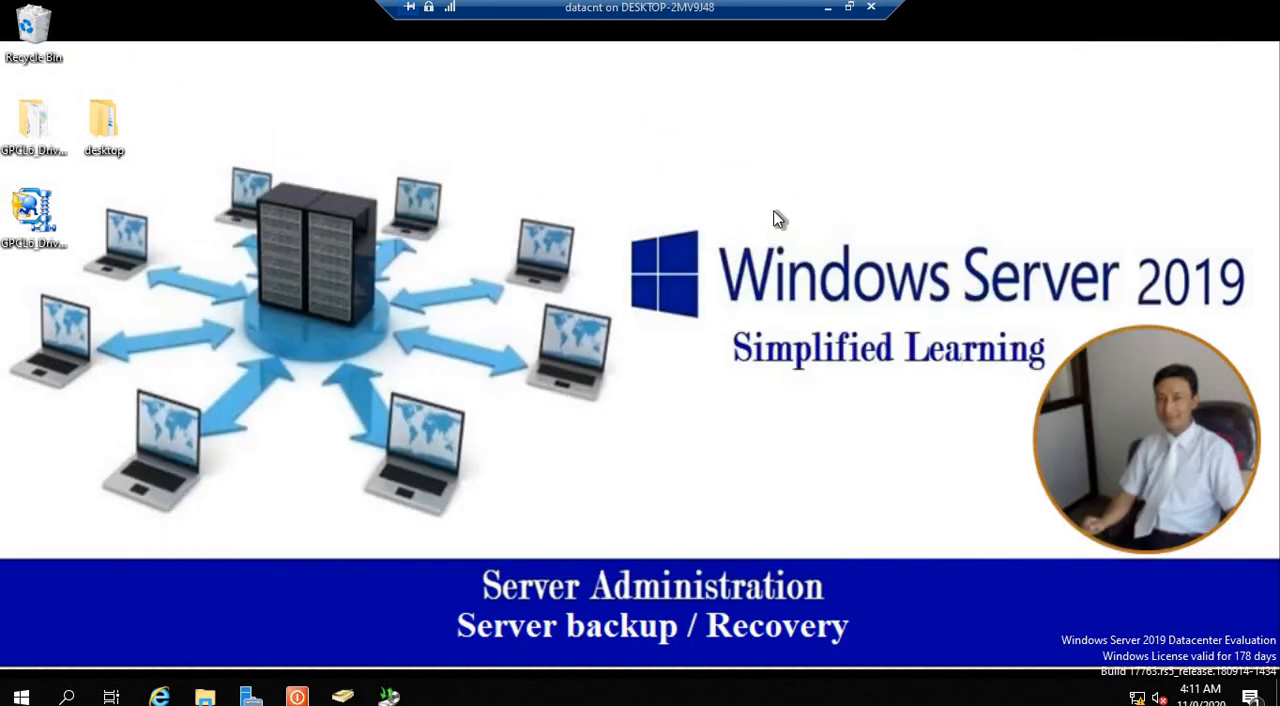